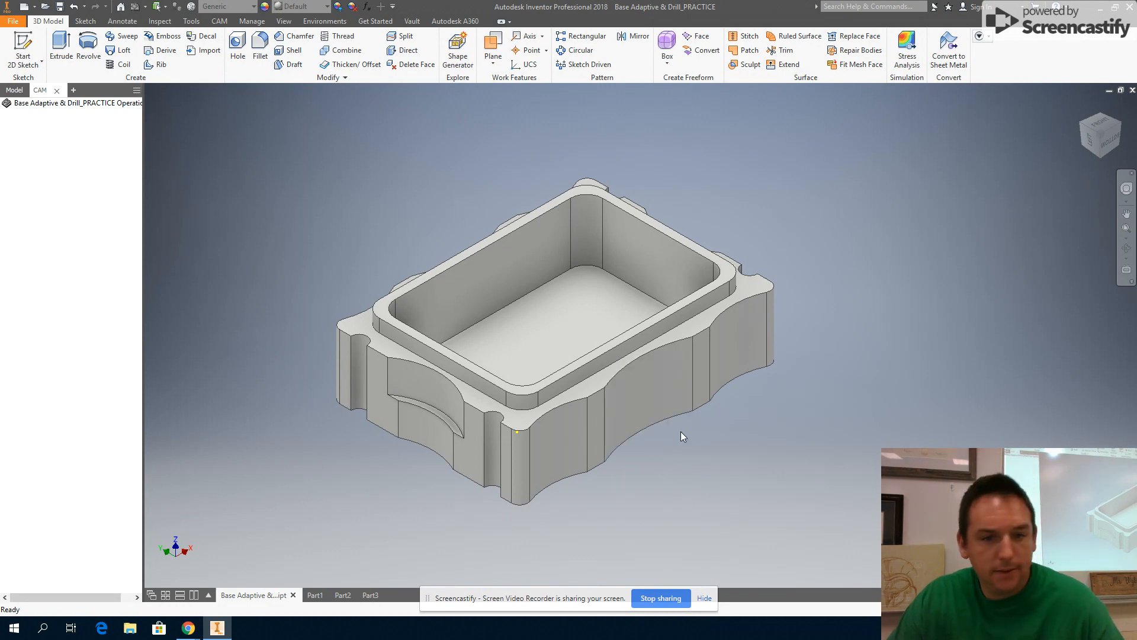
Step: Create a new part file from the Standard.ipt template
click(18, 26)
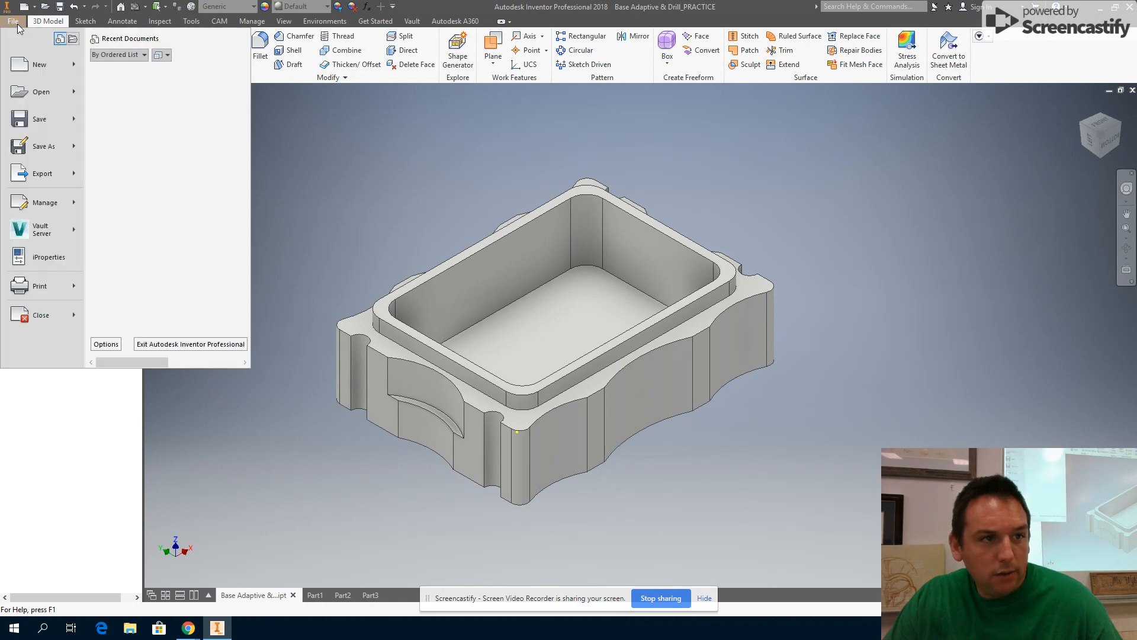
mouse_move(25, 65)
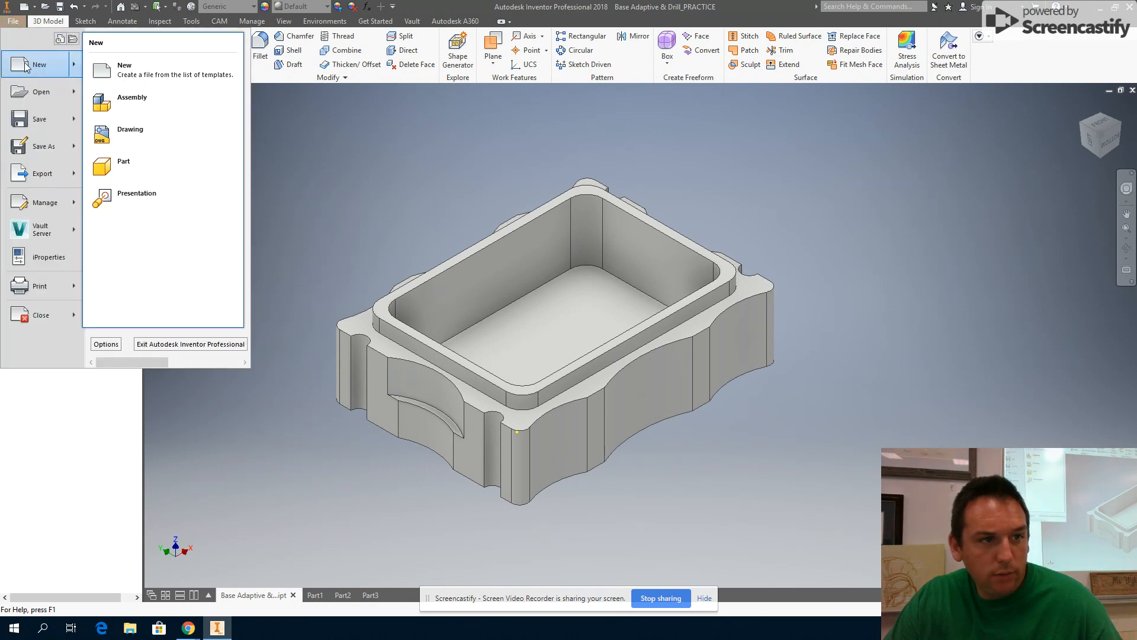
click(127, 70)
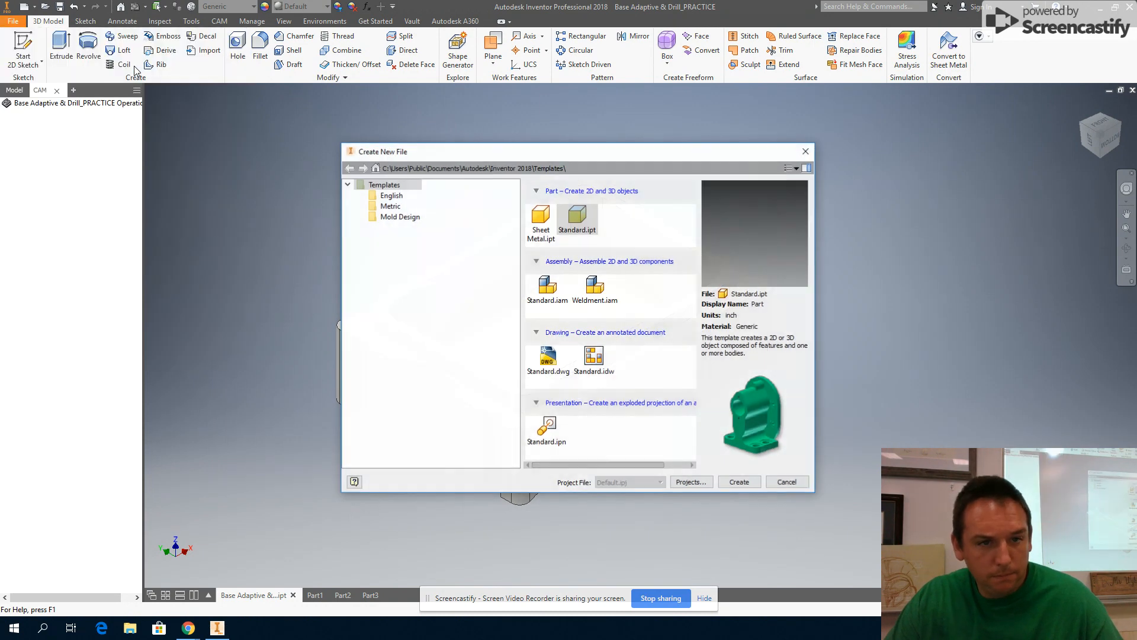
click(578, 220)
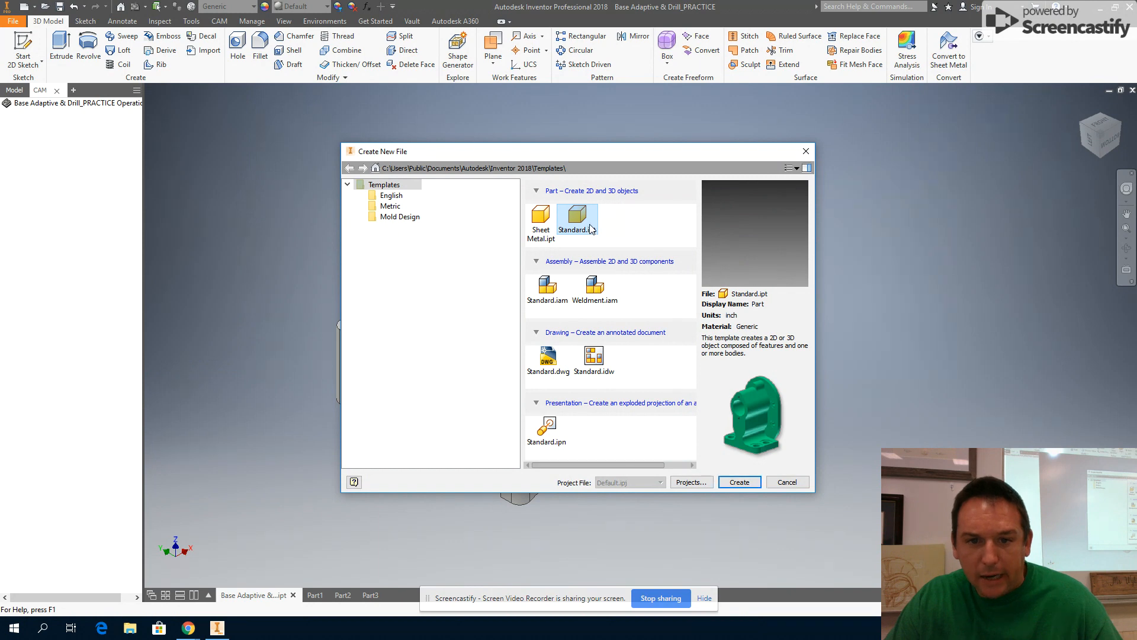
click(740, 482)
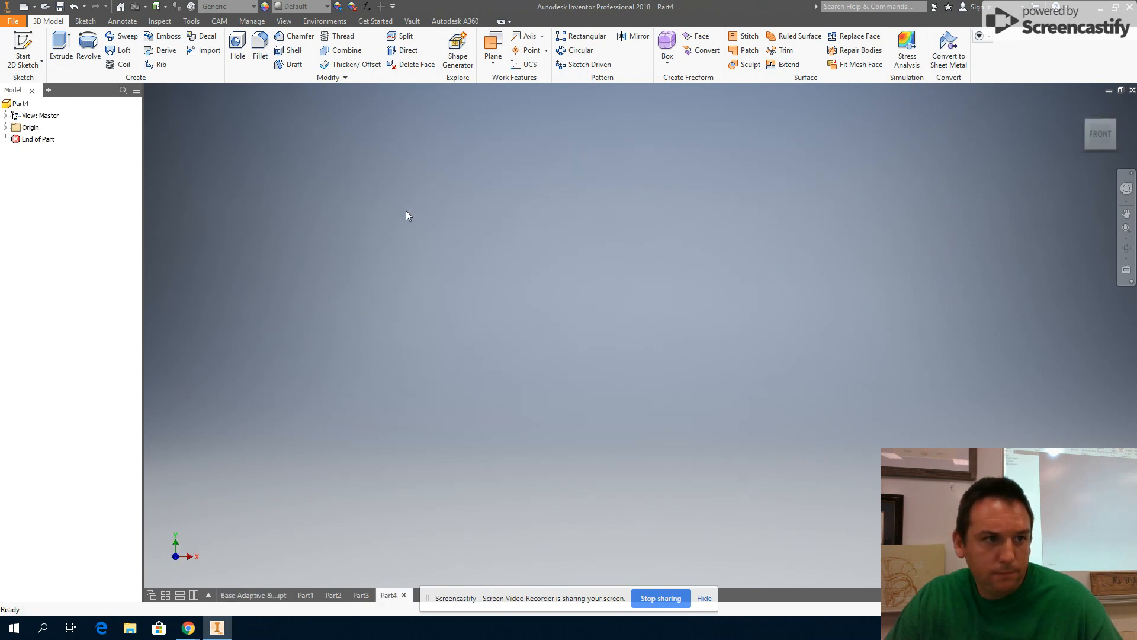
Step: Start a 2D sketch on the XY plane of the new part
click(32, 66)
click(29, 83)
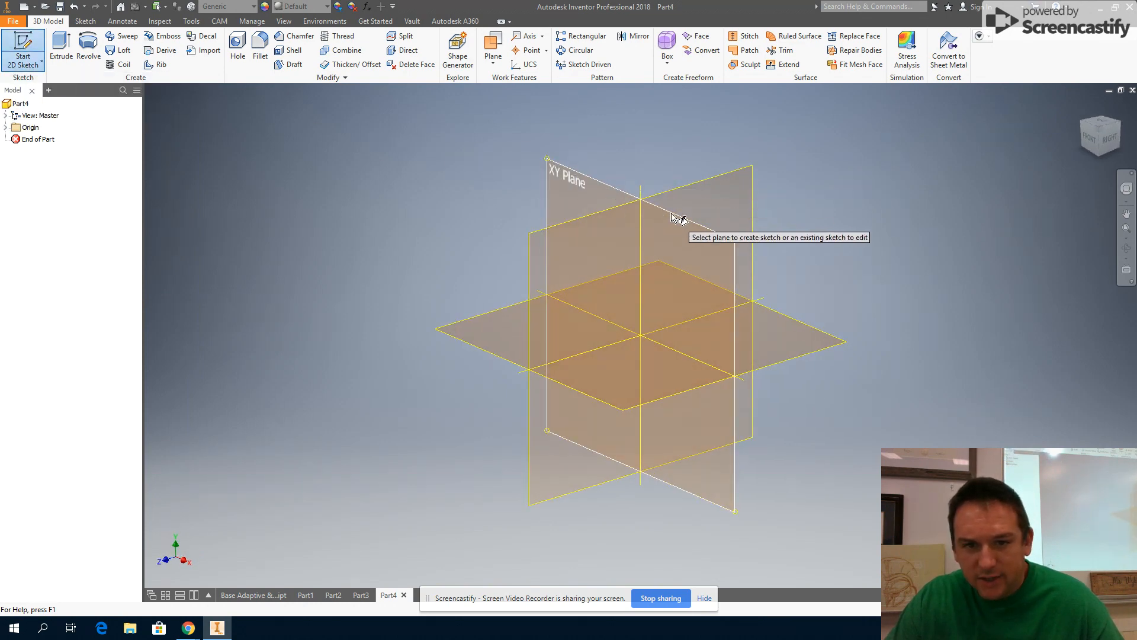
click(673, 217)
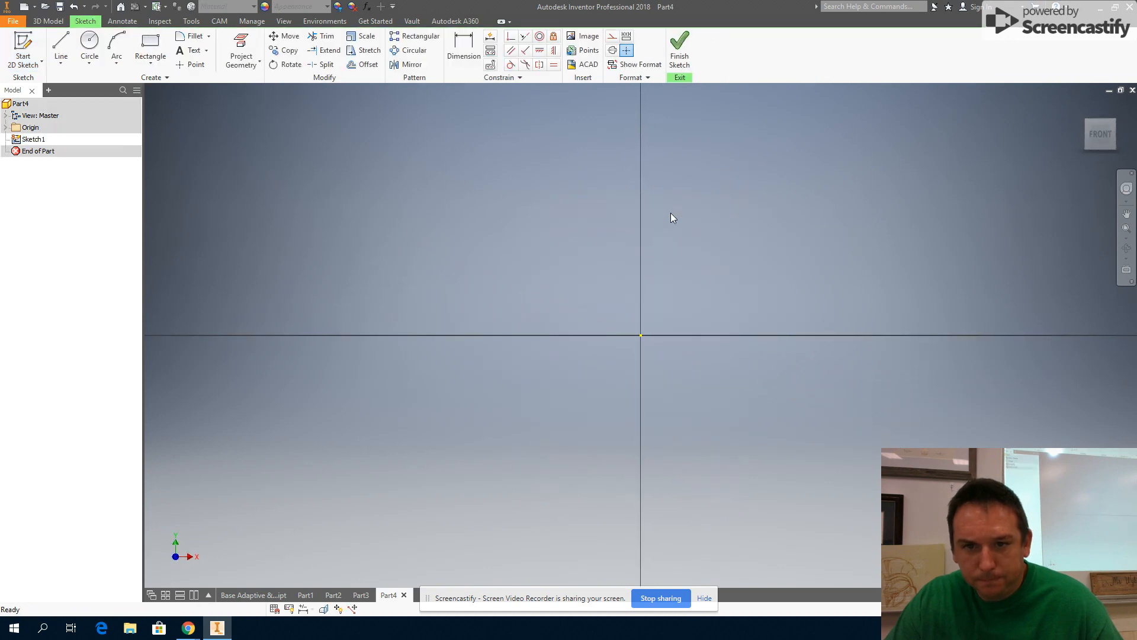
middle_drag(840, 176, 673, 288)
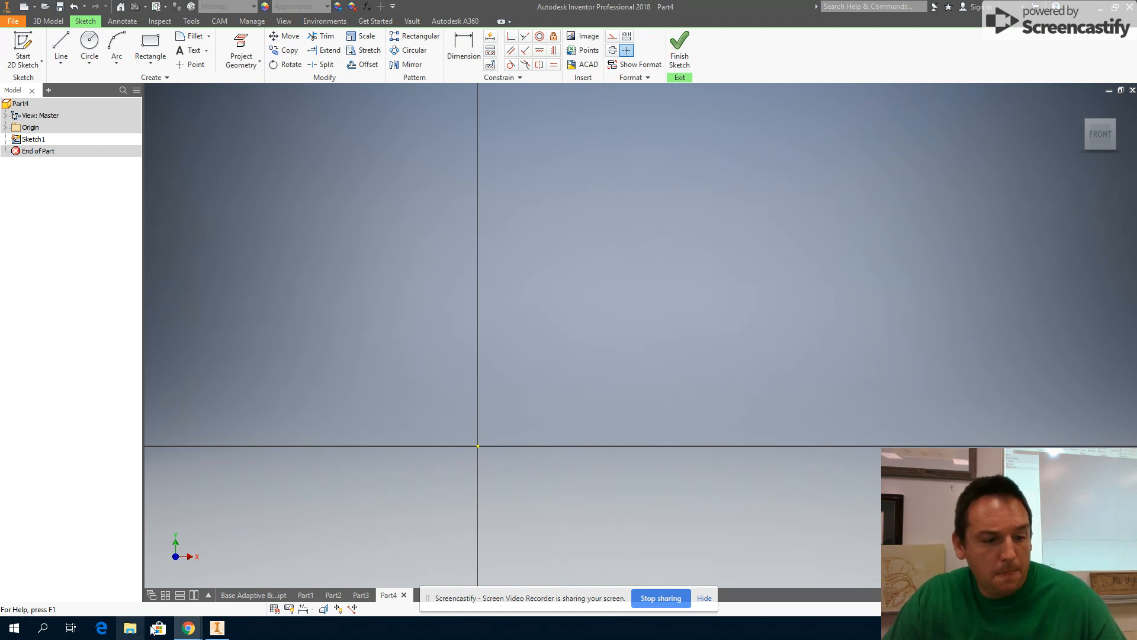
Step: Switch to the Google Docs portfolio in Chrome, examine the dimensioned container sketch, and return to Inventor
mouse_move(188, 627)
click(133, 601)
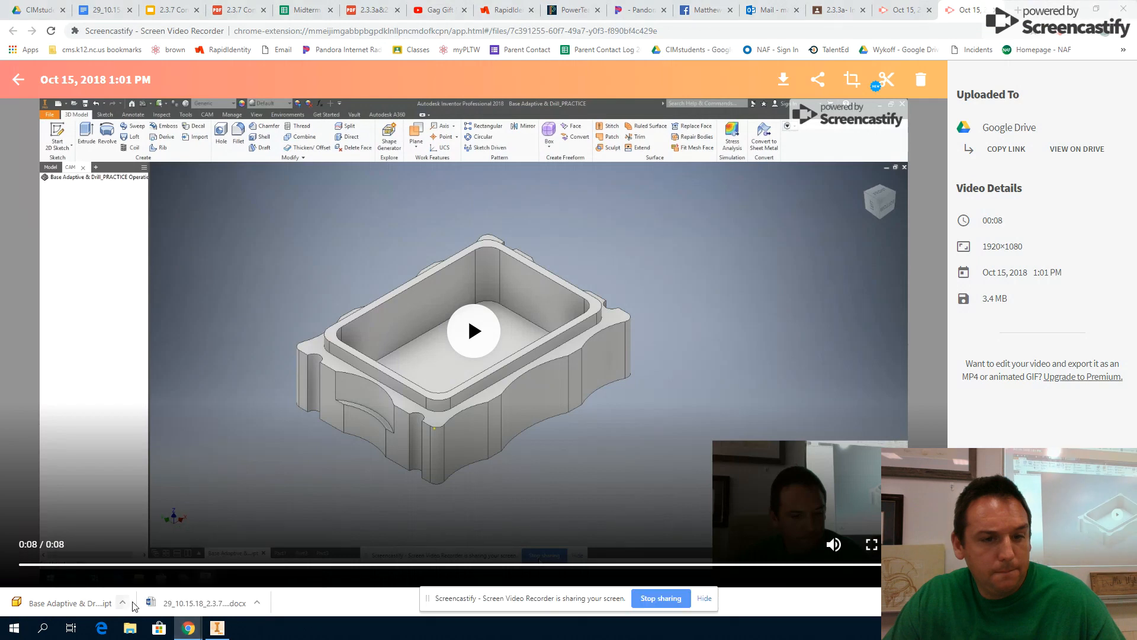
click(113, 9)
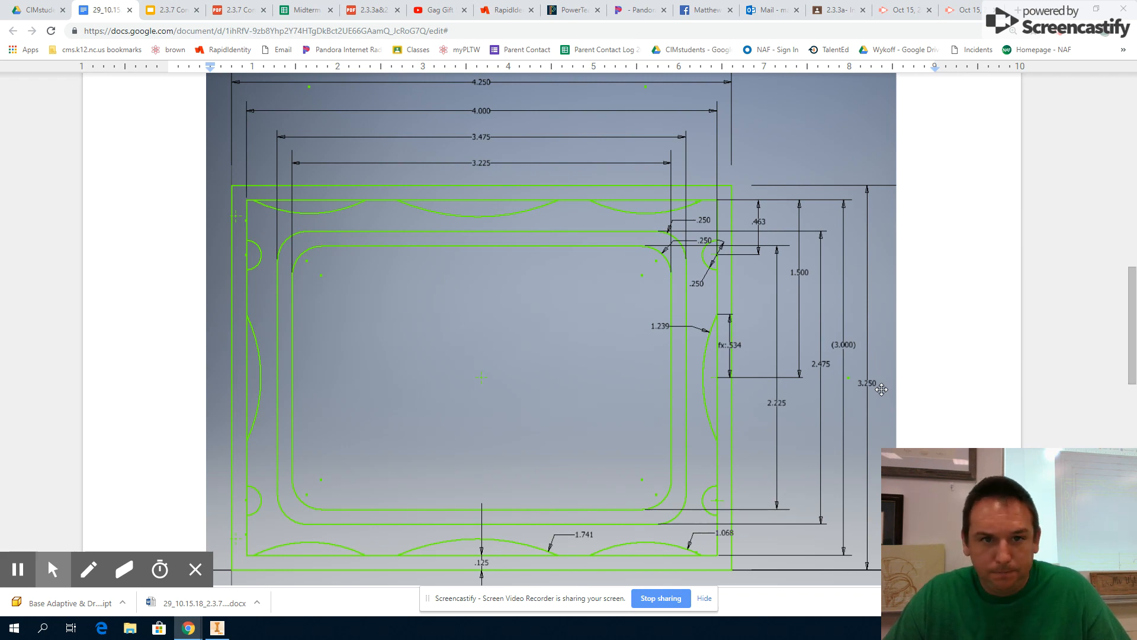
key(alt+Tab)
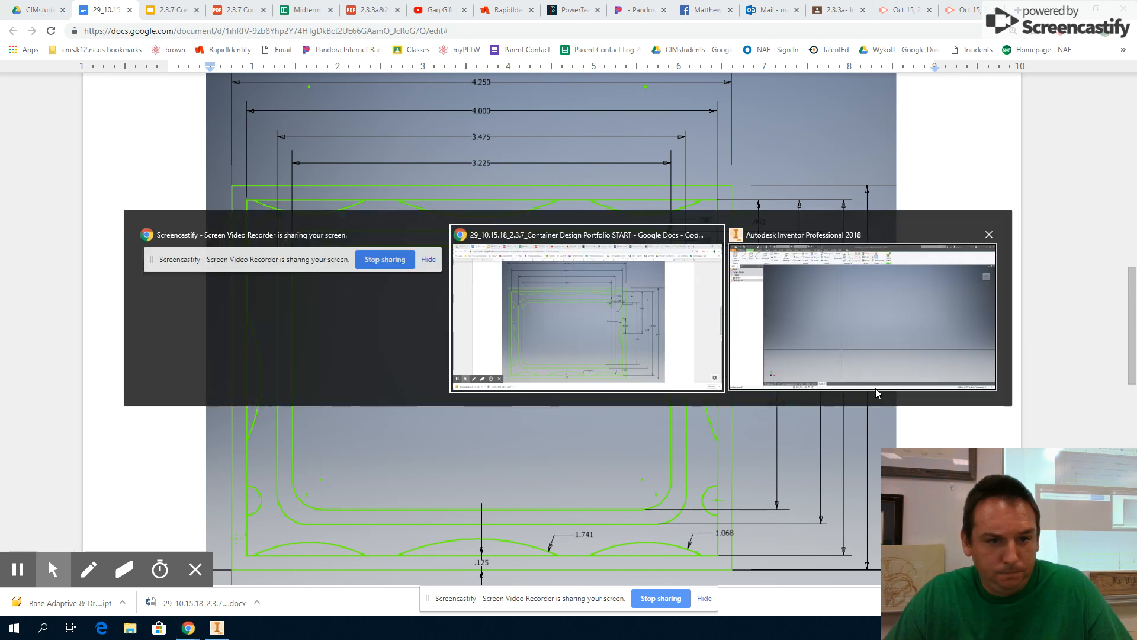
click(870, 388)
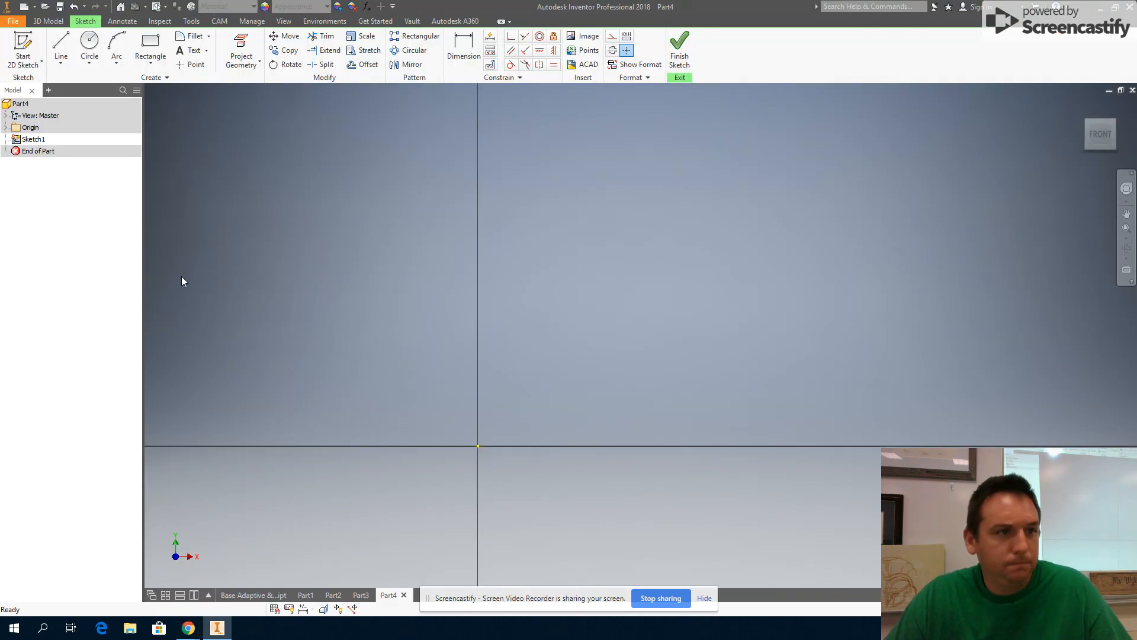
Step: Draw a rectangle 4.25 in wide and 3.25 in high with its lower-left corner at the sketch origin
click(152, 41)
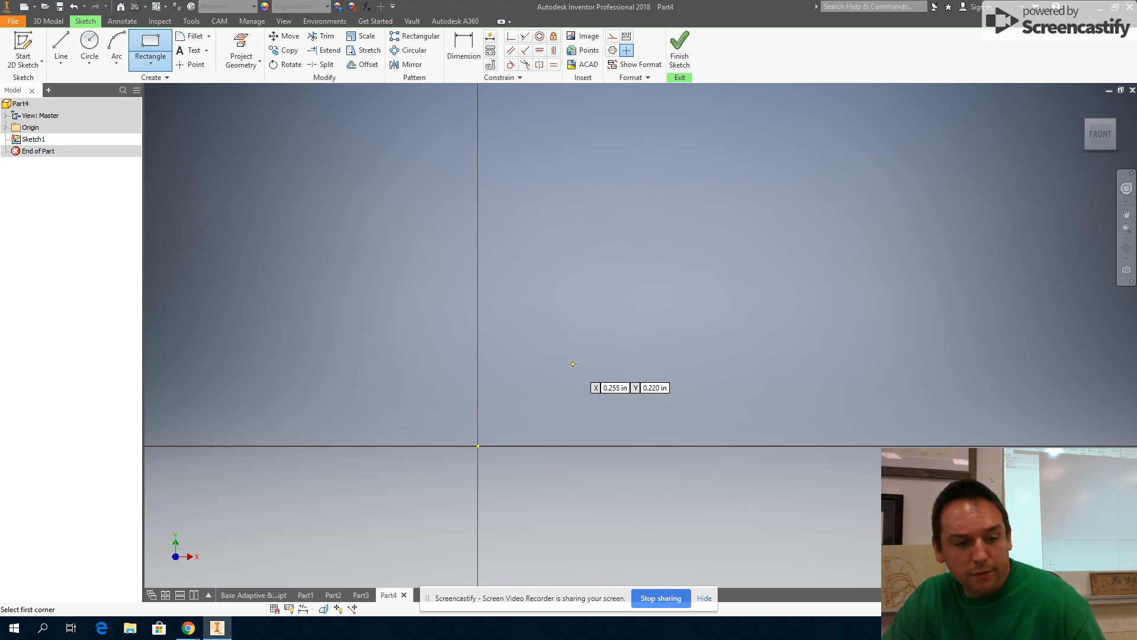
click(477, 446)
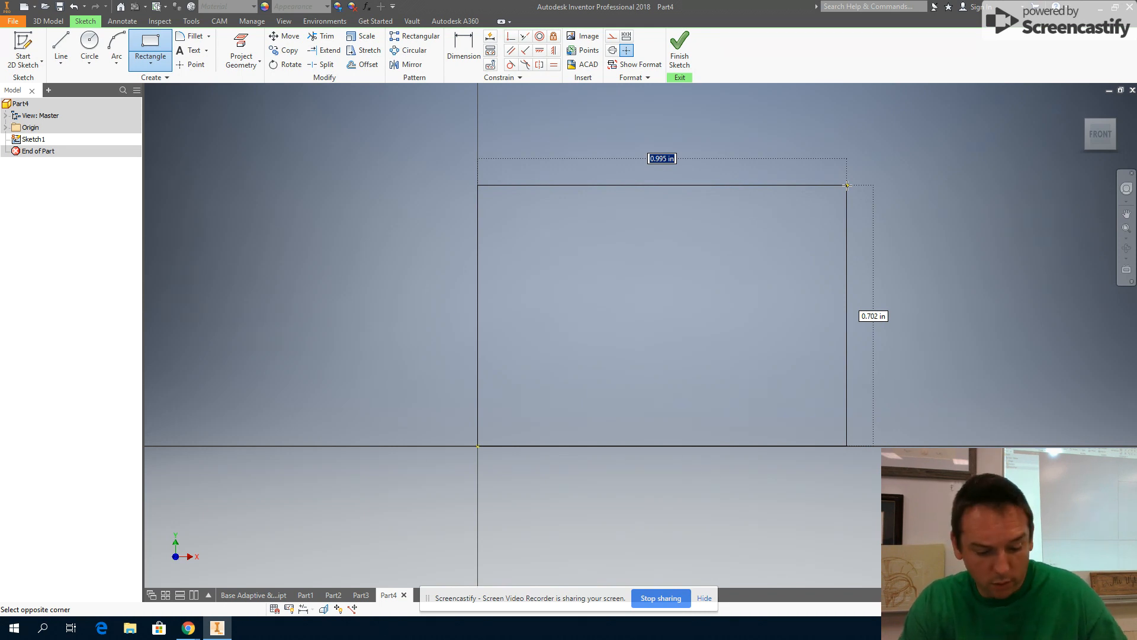
text(4.25)
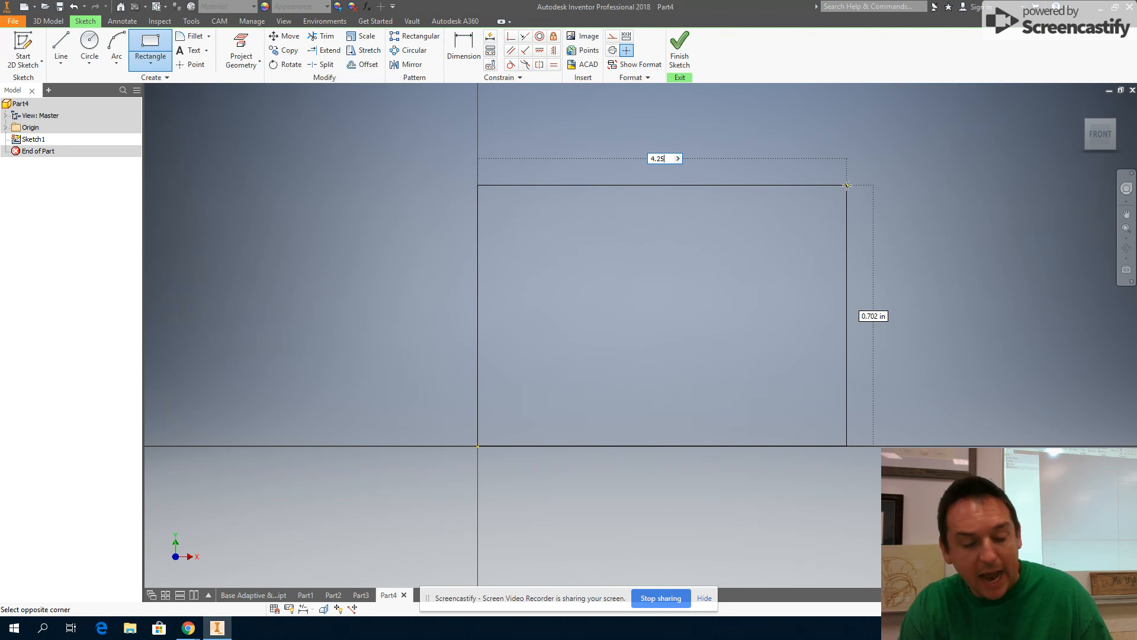
key(Tab)
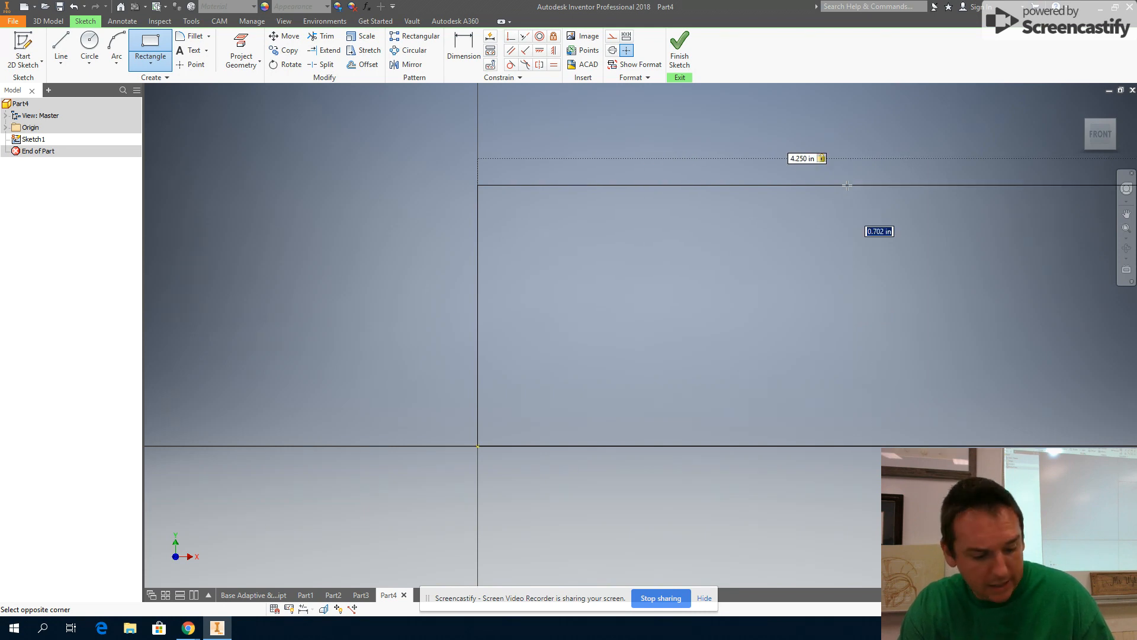
text(3.25)
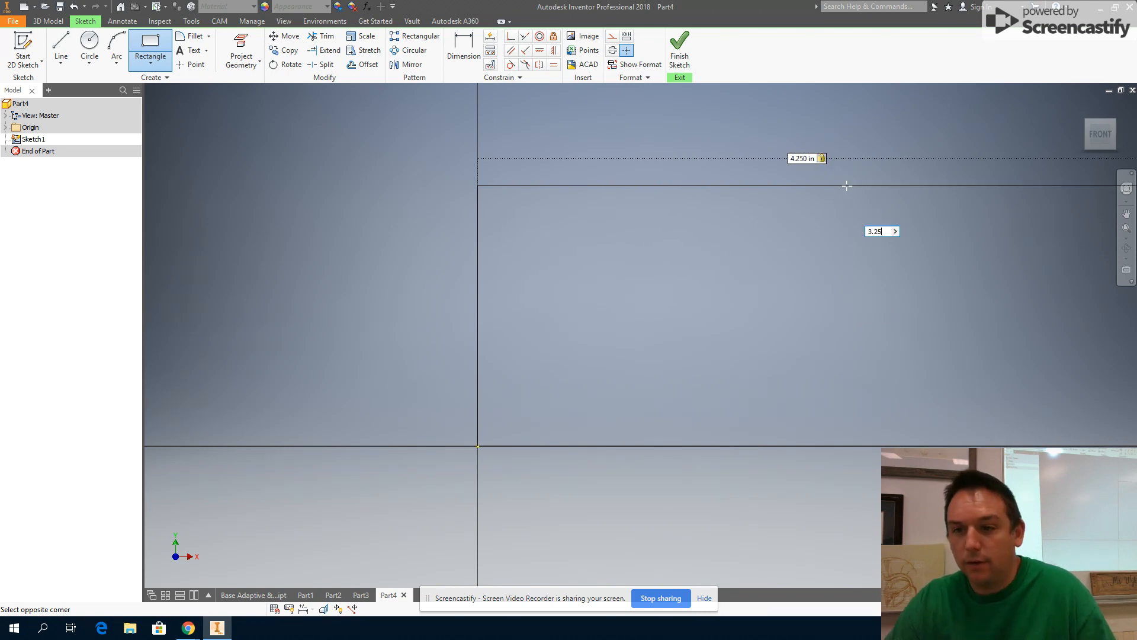
scroll(853, 265, down, 8)
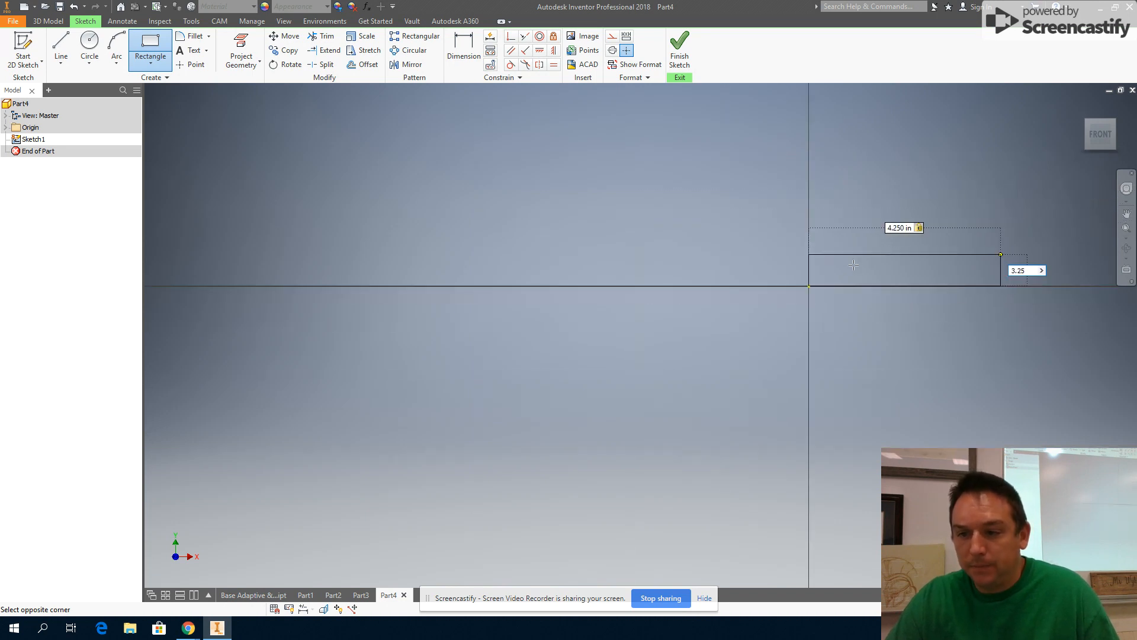
key(Return)
mouse_move(912, 278)
middle_down()
mouse_move(881, 304)
mouse_move(617, 338)
mouse_move(652, 361)
middle_up()
scroll(618, 337, up, 3)
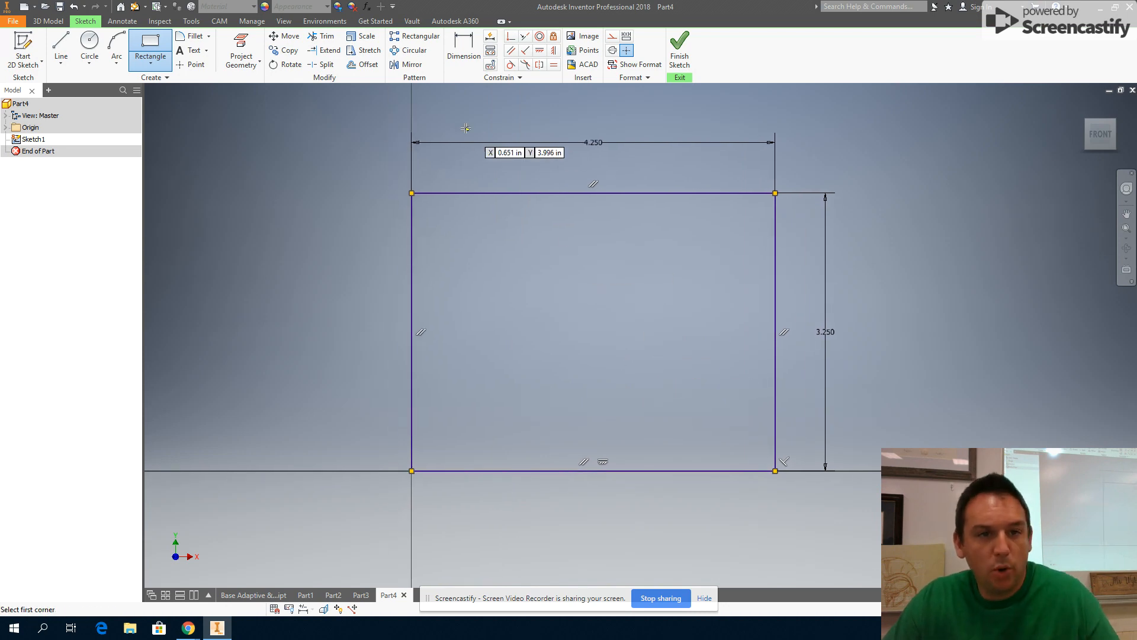
Step: Offset the rectangle inward by 0.125 in
click(363, 64)
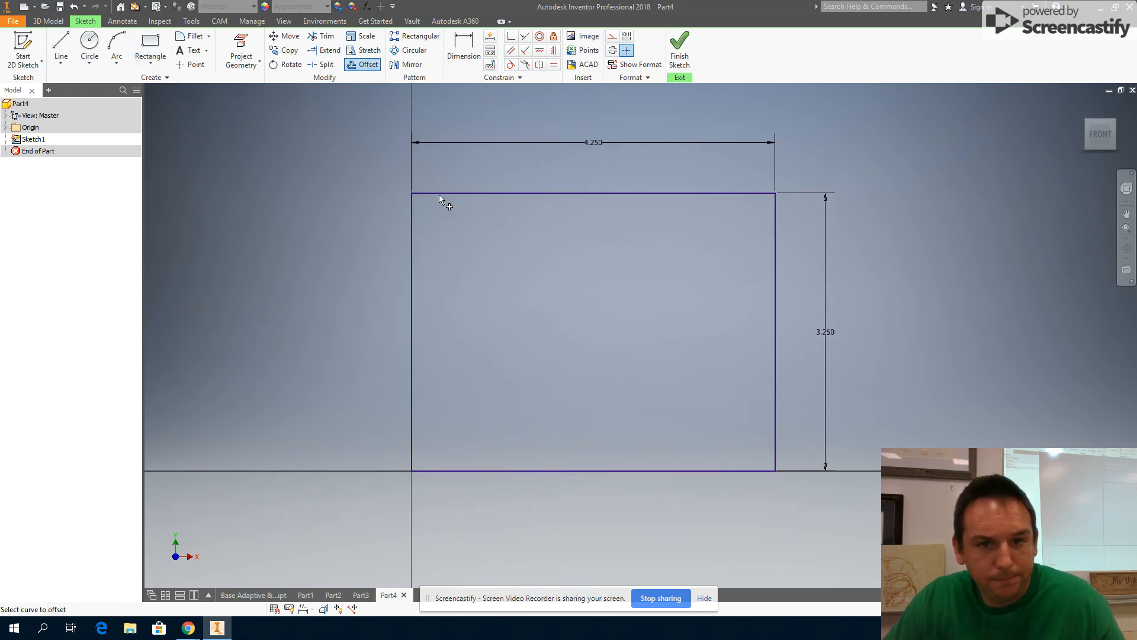
click(564, 193)
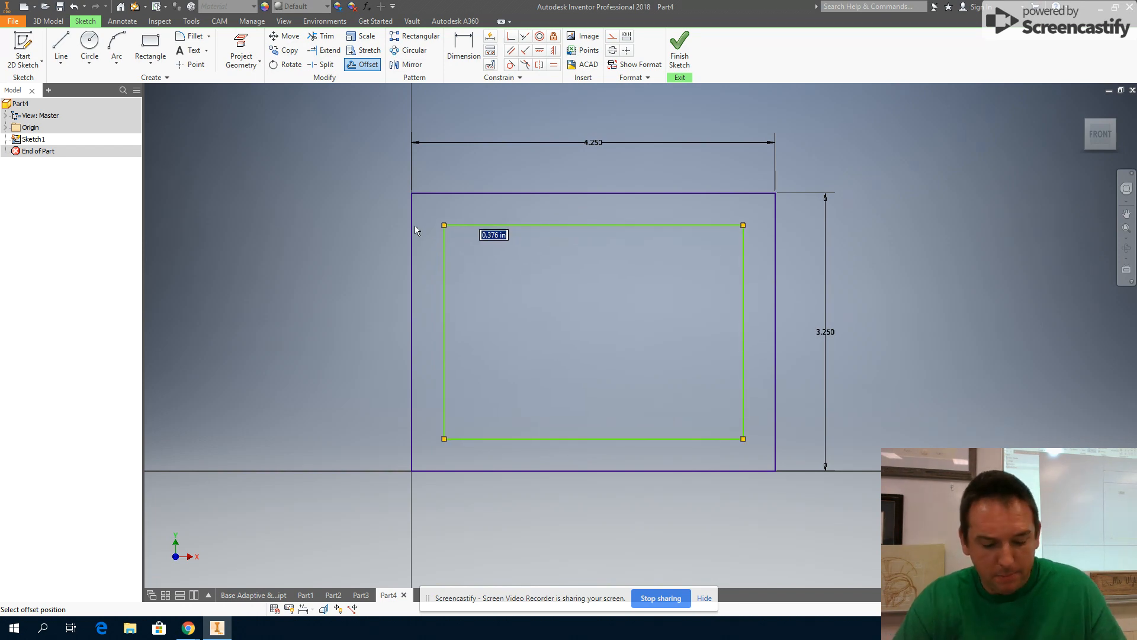
text(.125)
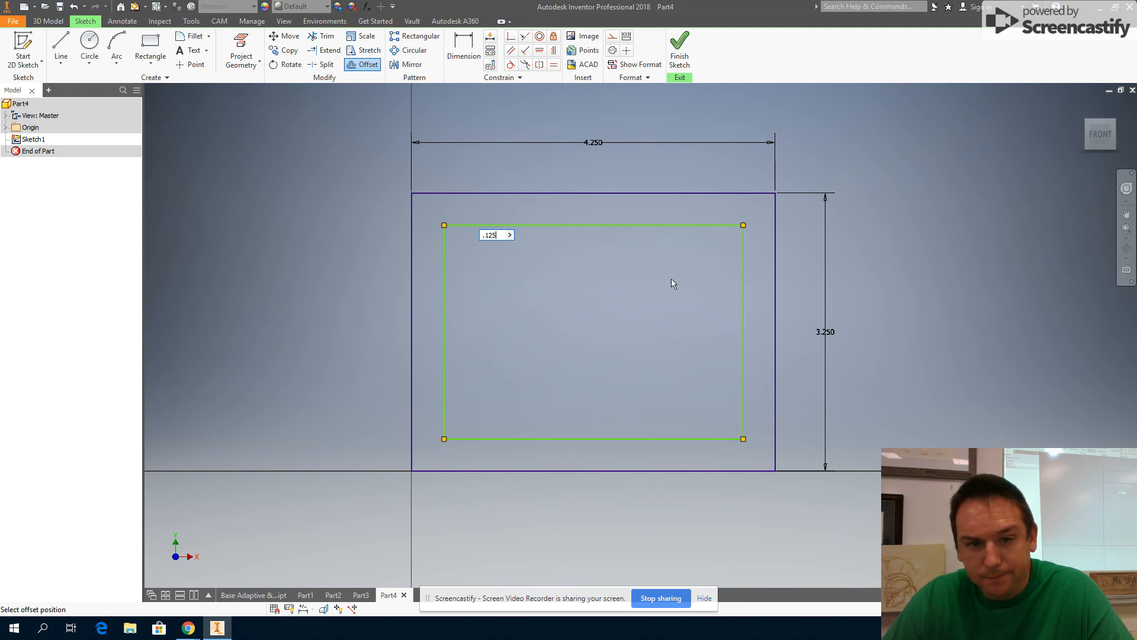
key(Return)
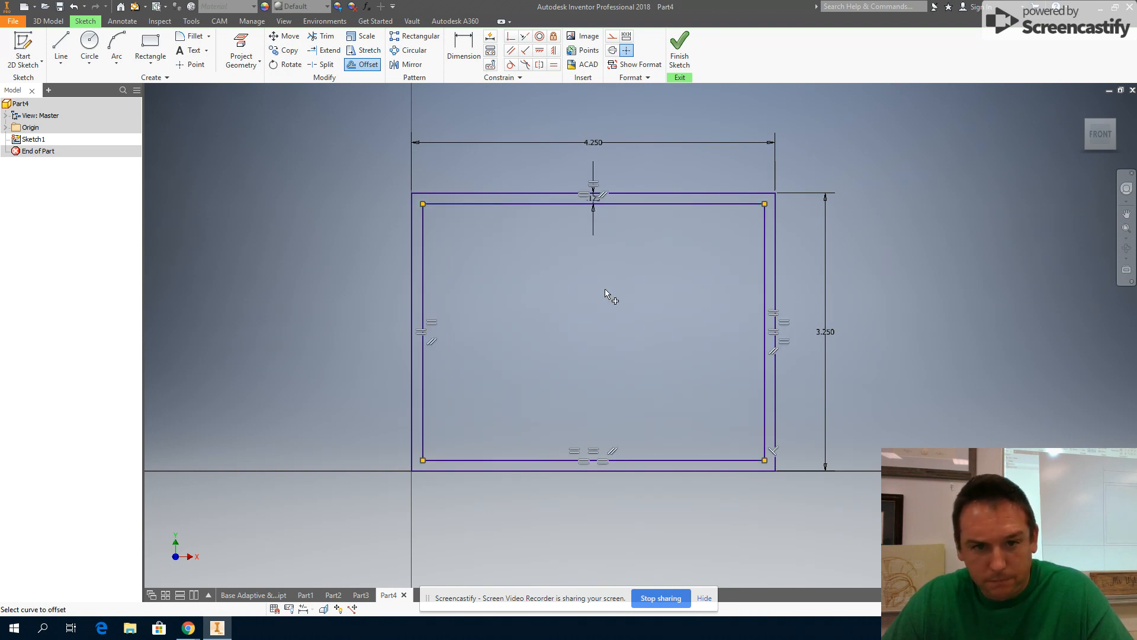
Step: Add driven reference dimensions for the inner rectangle's width and height
click(464, 48)
click(547, 203)
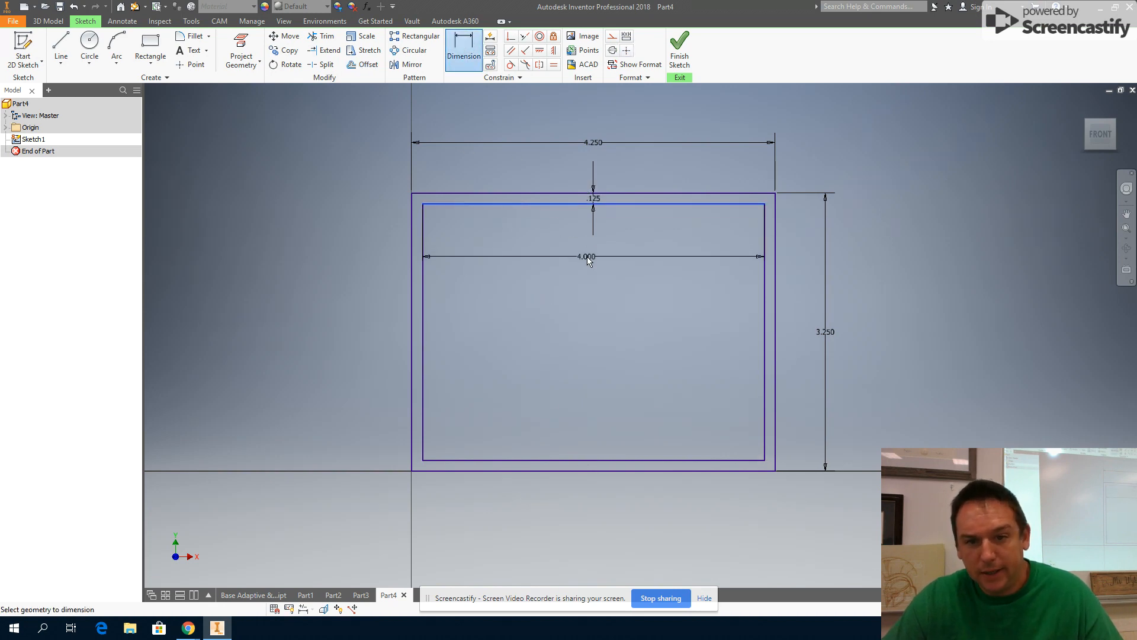
click(587, 256)
key(Return)
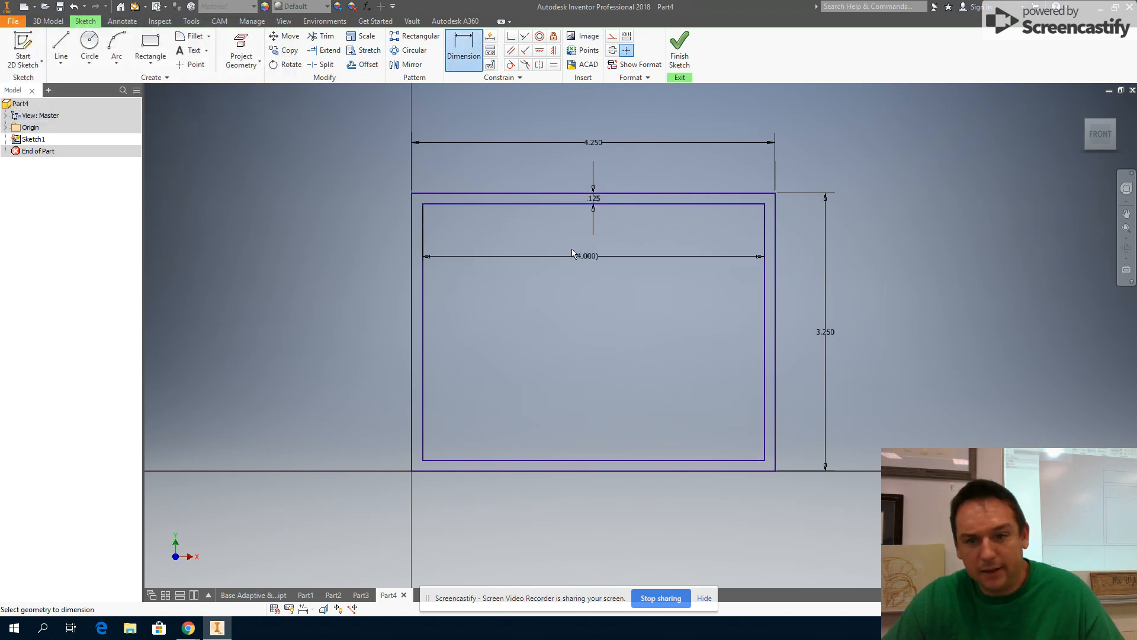
click(764, 324)
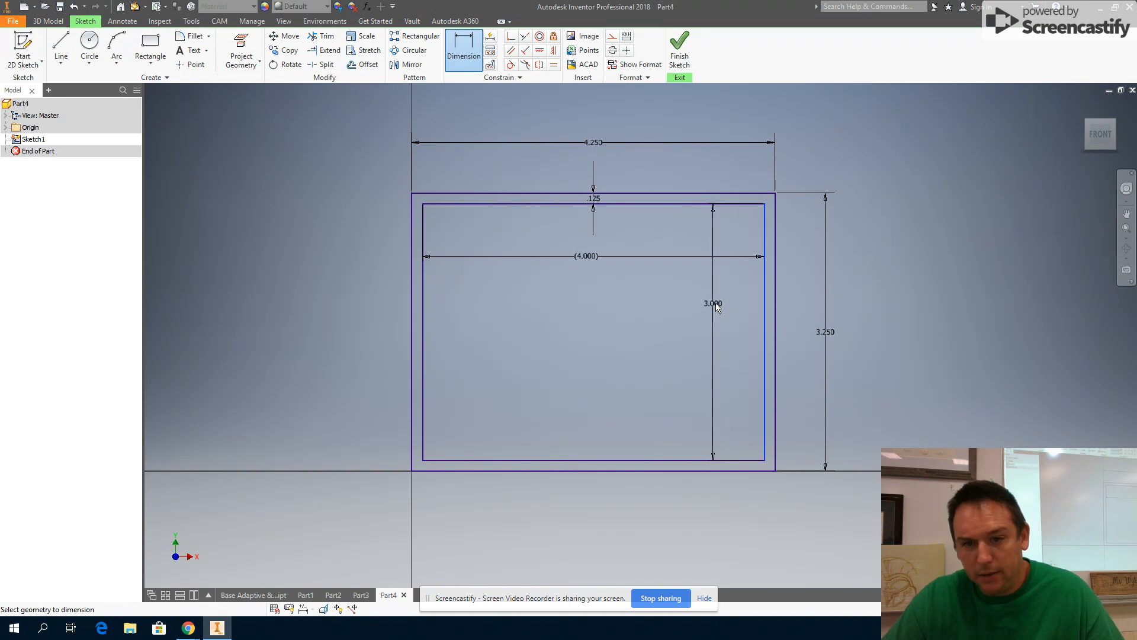
click(712, 298)
click(258, 110)
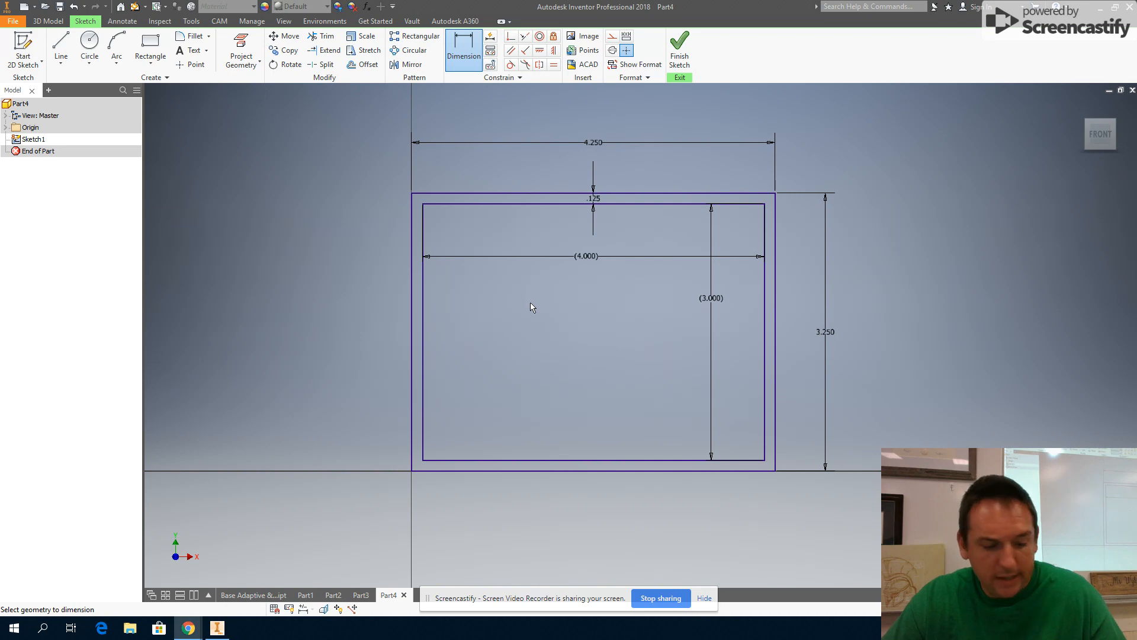
Step: Check the reference drawing in Google Docs and place four sketch points along the inner rectangle's right edge, from its upper part to just below the midpoint
key(alt+Tab)
key(alt+Tab)
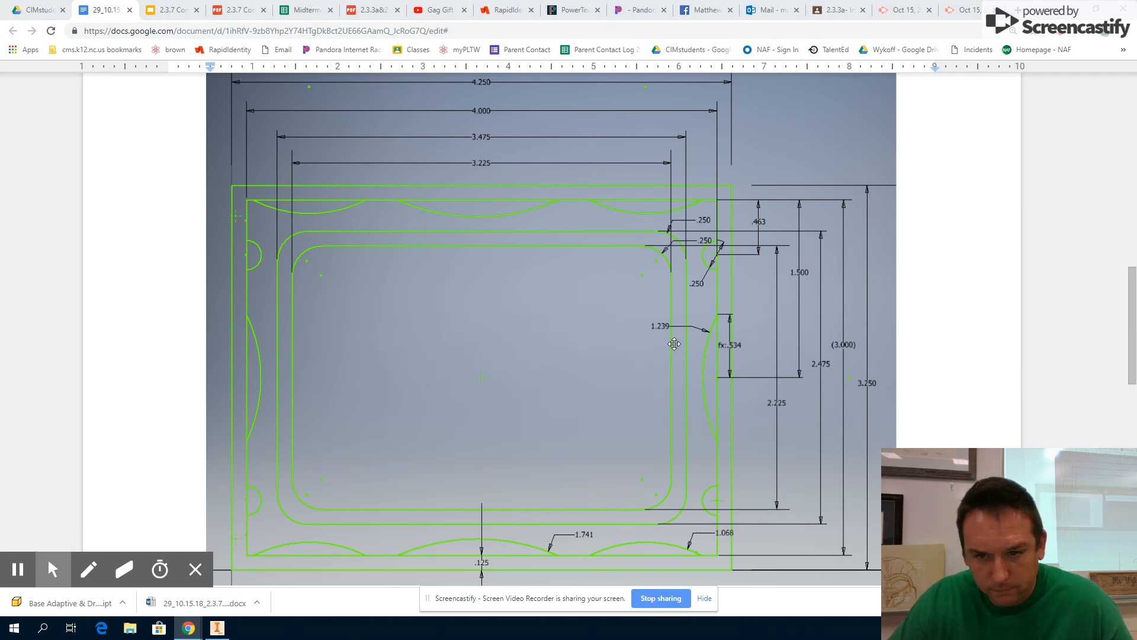
key(alt+Tab)
key(alt+Tab)
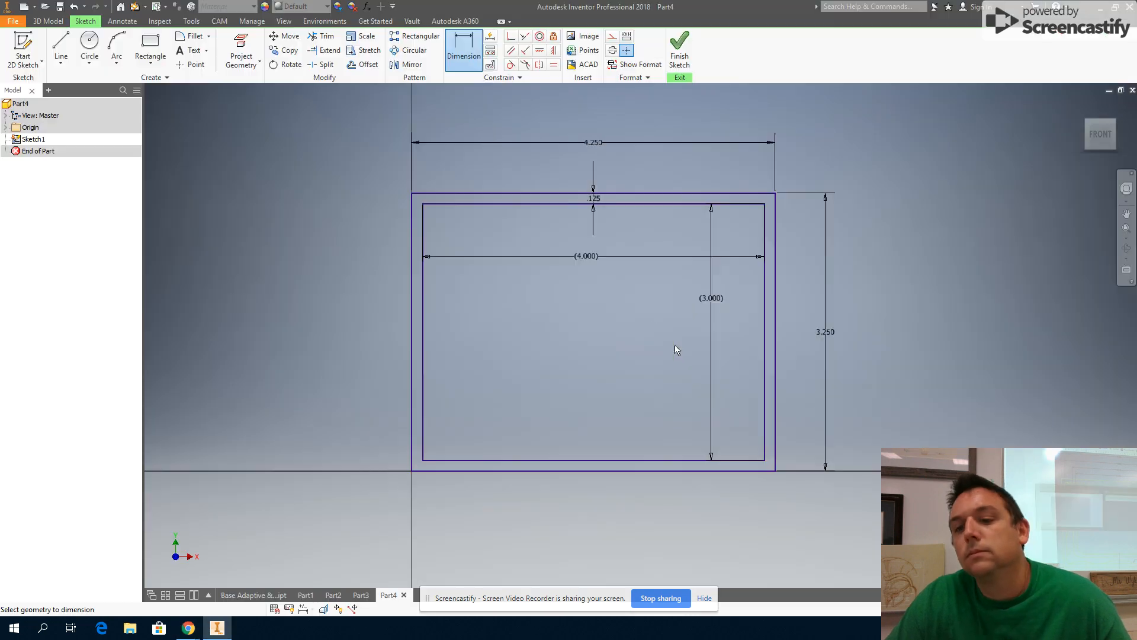
click(190, 66)
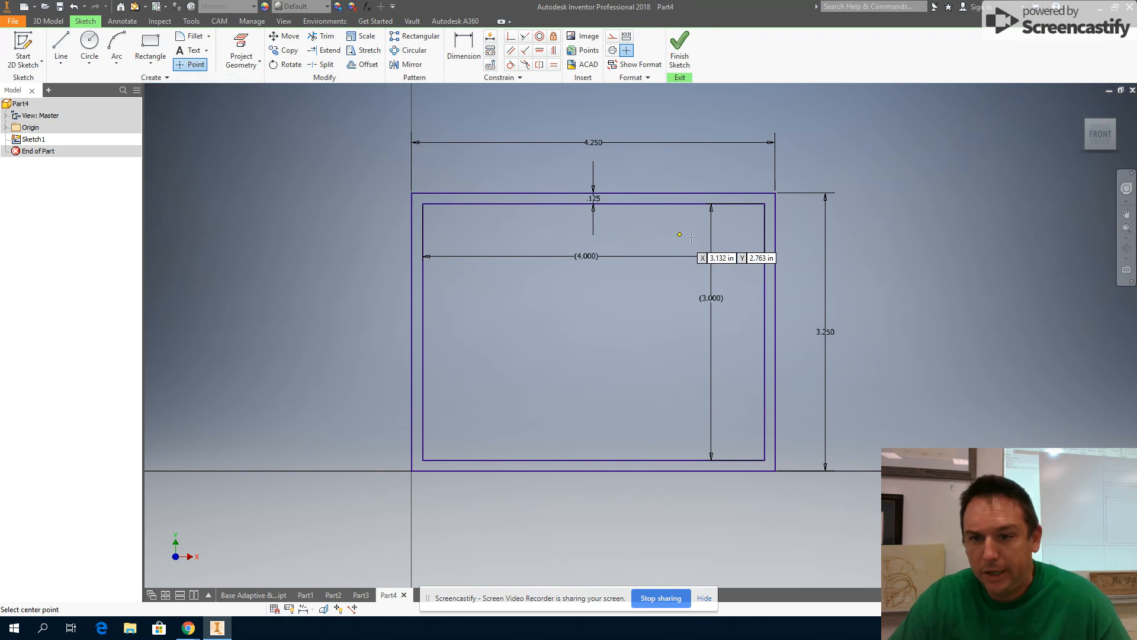
key(alt+Tab)
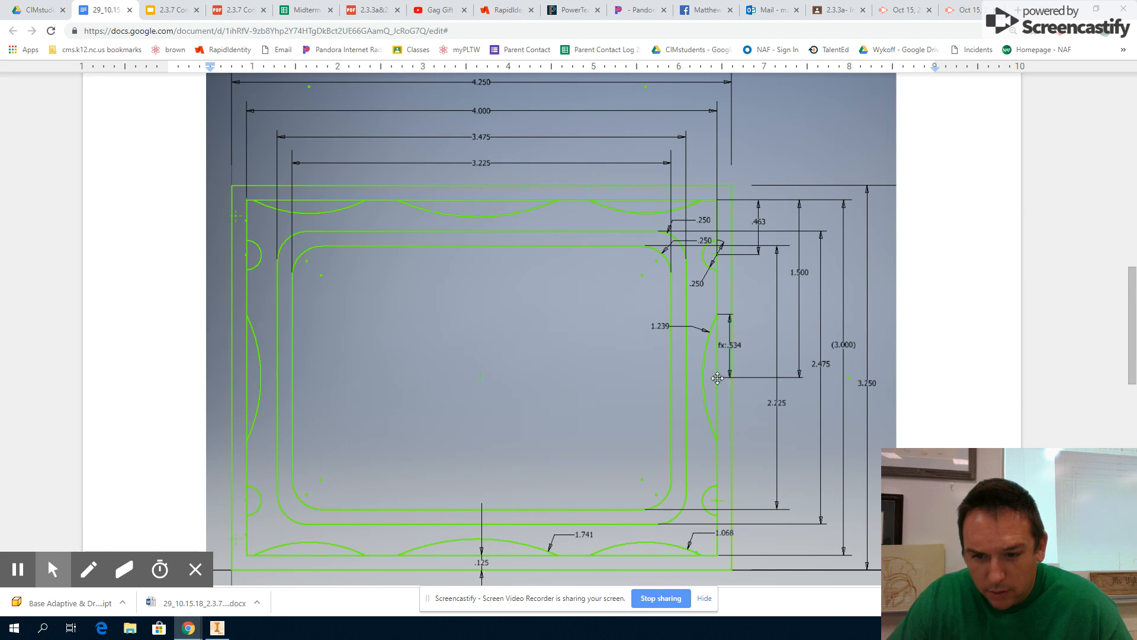
key(alt+Tab)
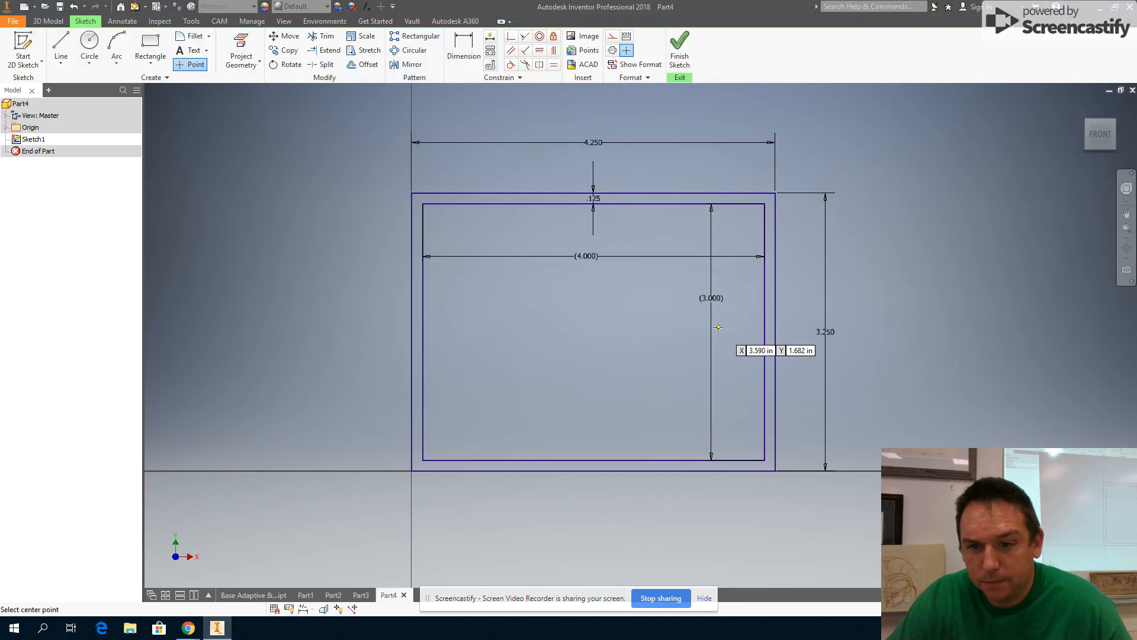
click(764, 241)
click(764, 298)
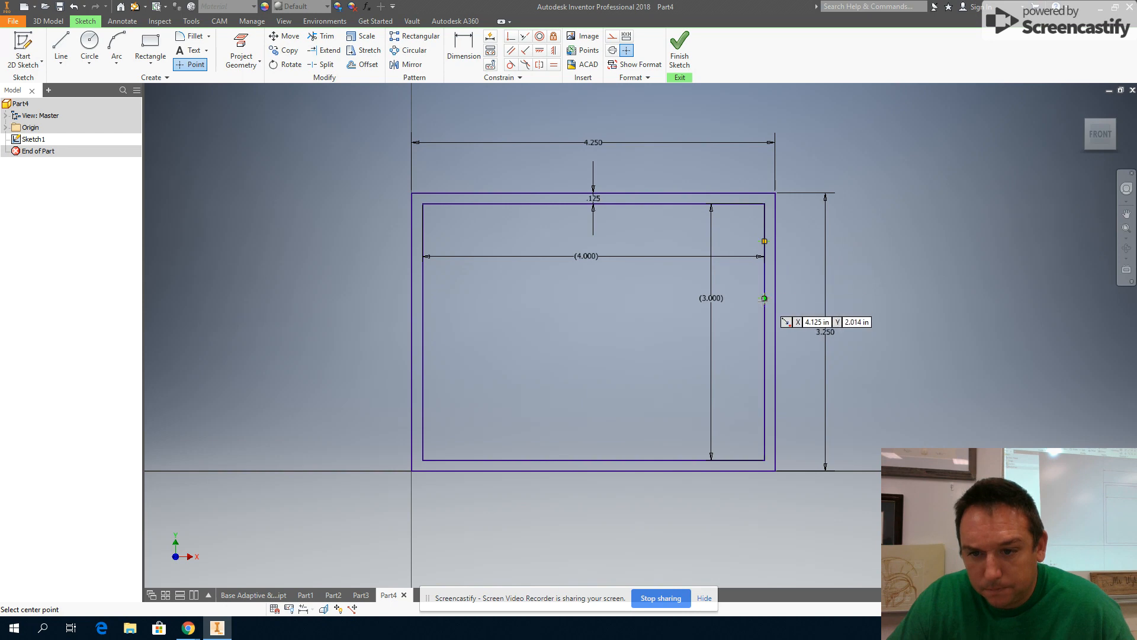
click(764, 329)
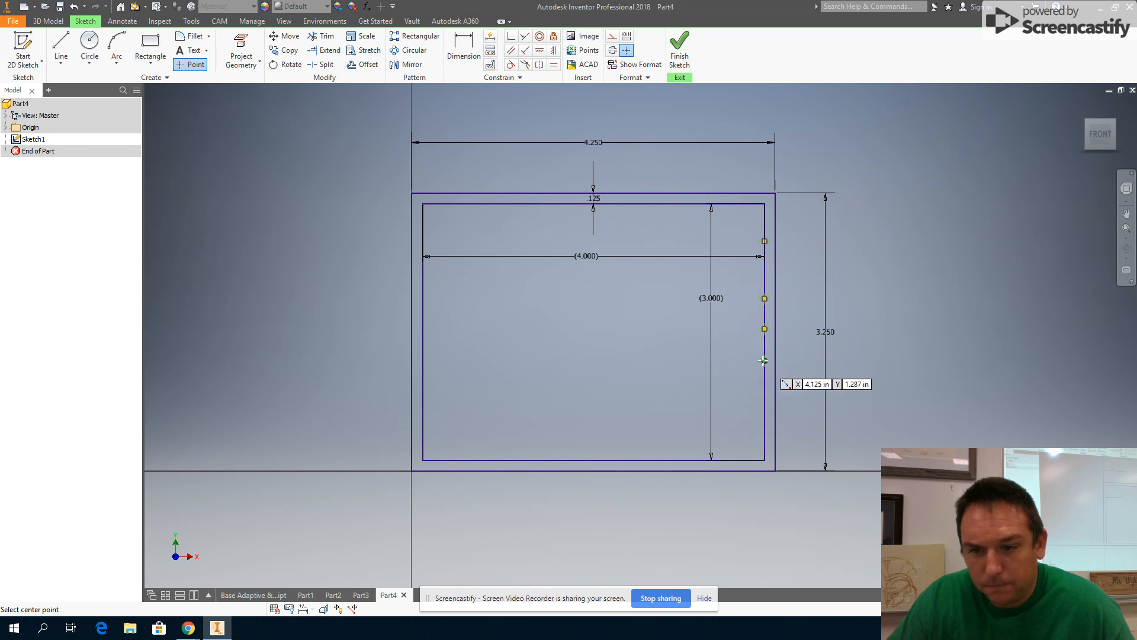
click(764, 361)
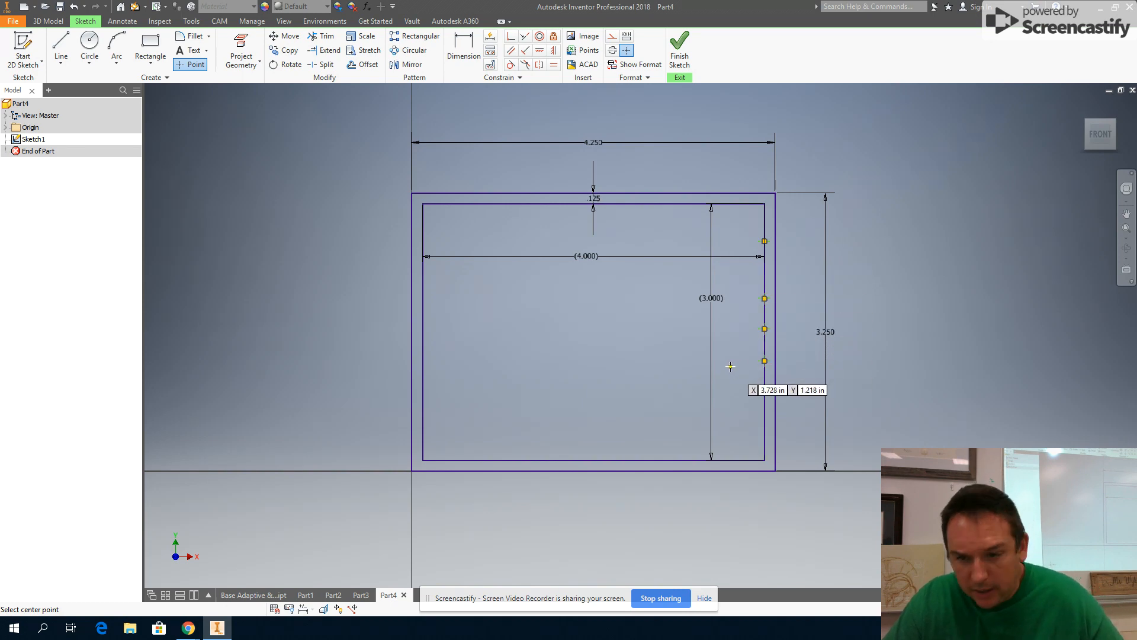
Step: Check the Google Docs reference and dimension the uppermost right-edge point 0.463 in below the inner rectangle's top edge
key(Escape)
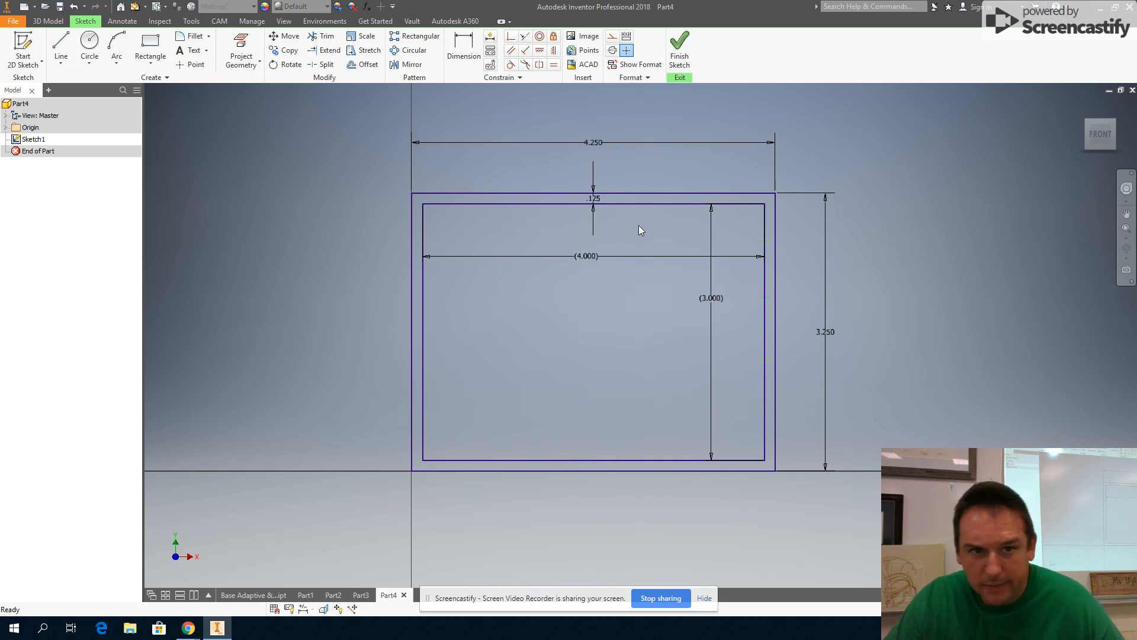
click(469, 58)
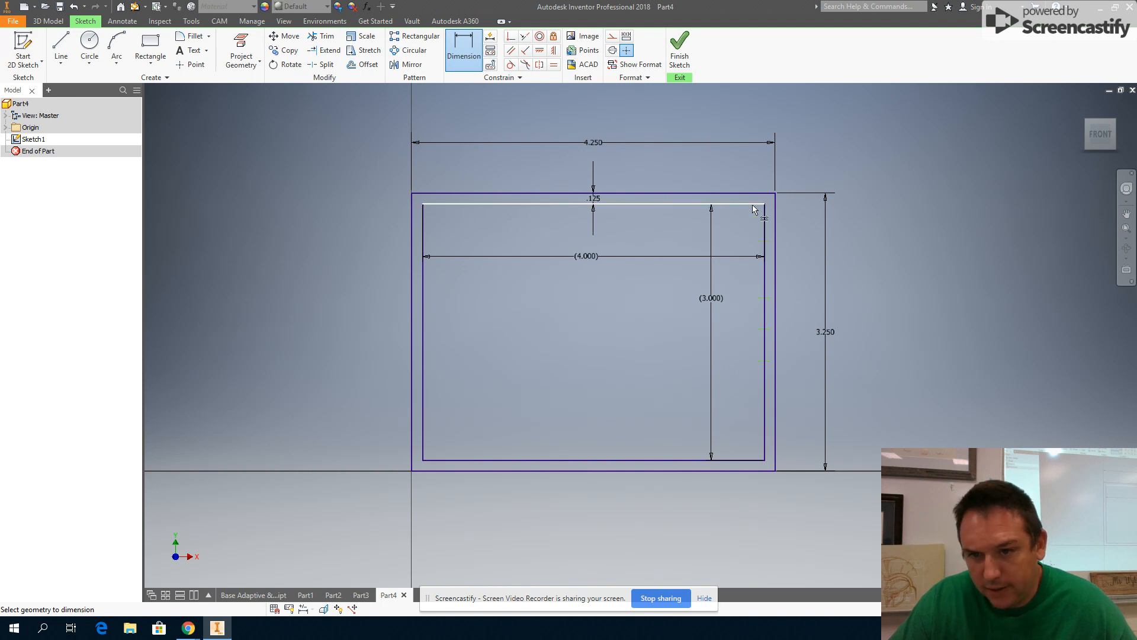
key(alt+Tab)
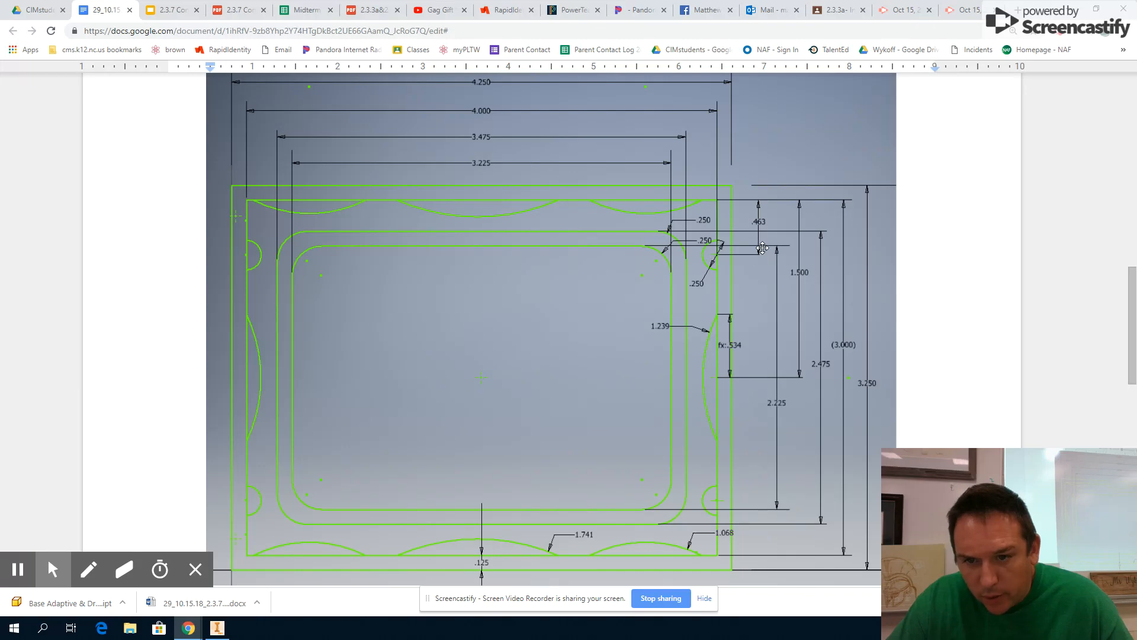
key(alt+Tab)
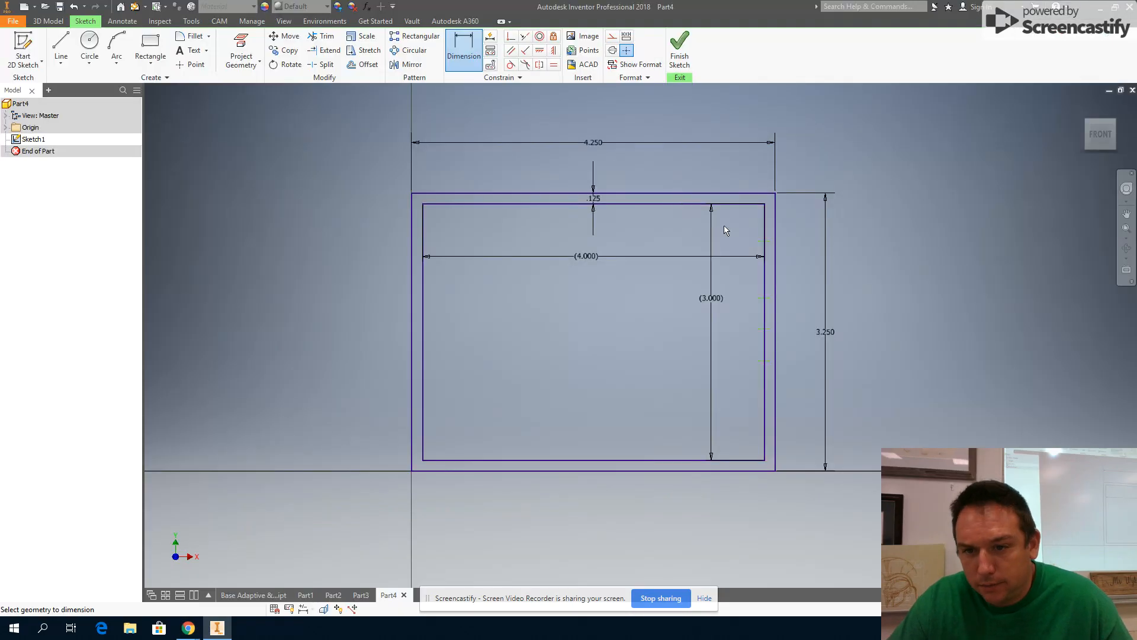
click(760, 240)
click(756, 204)
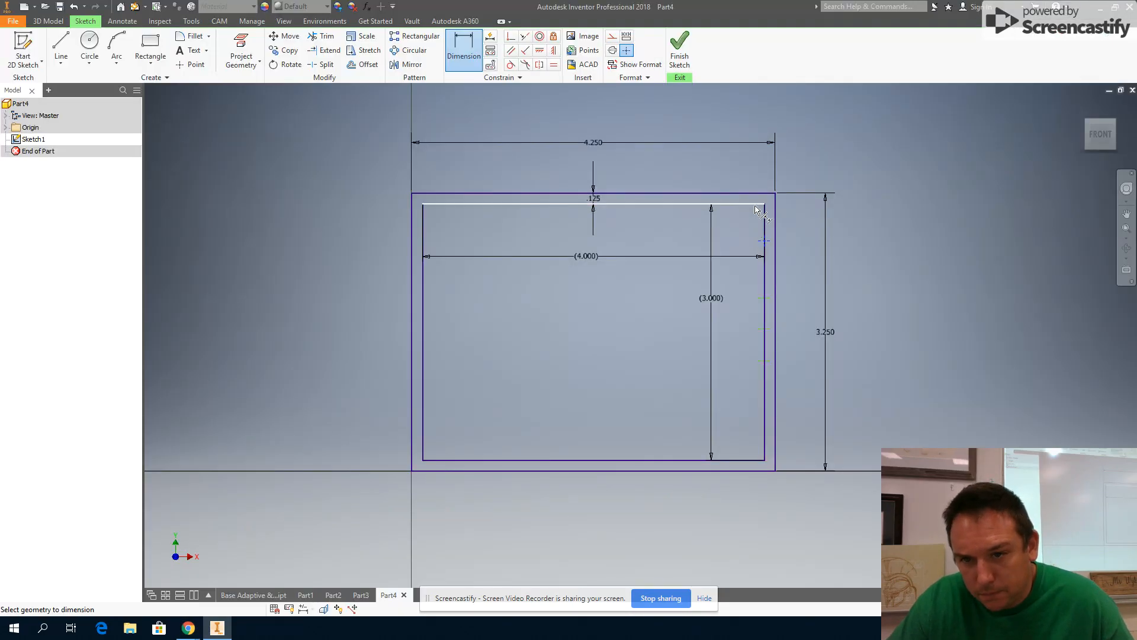
click(788, 227)
text(.)
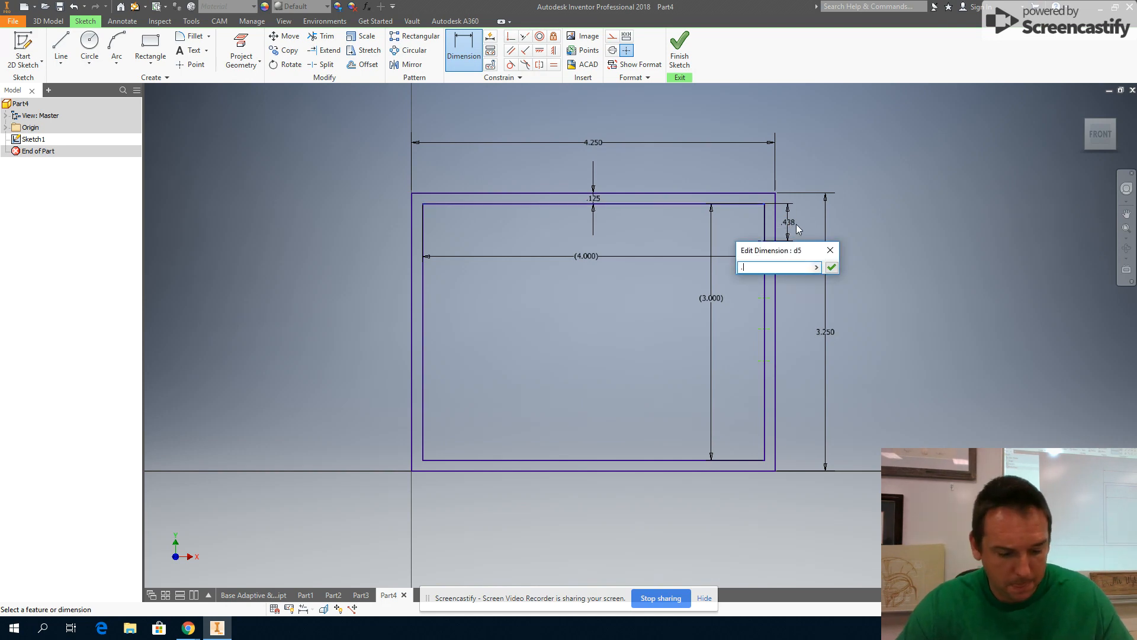
text(463)
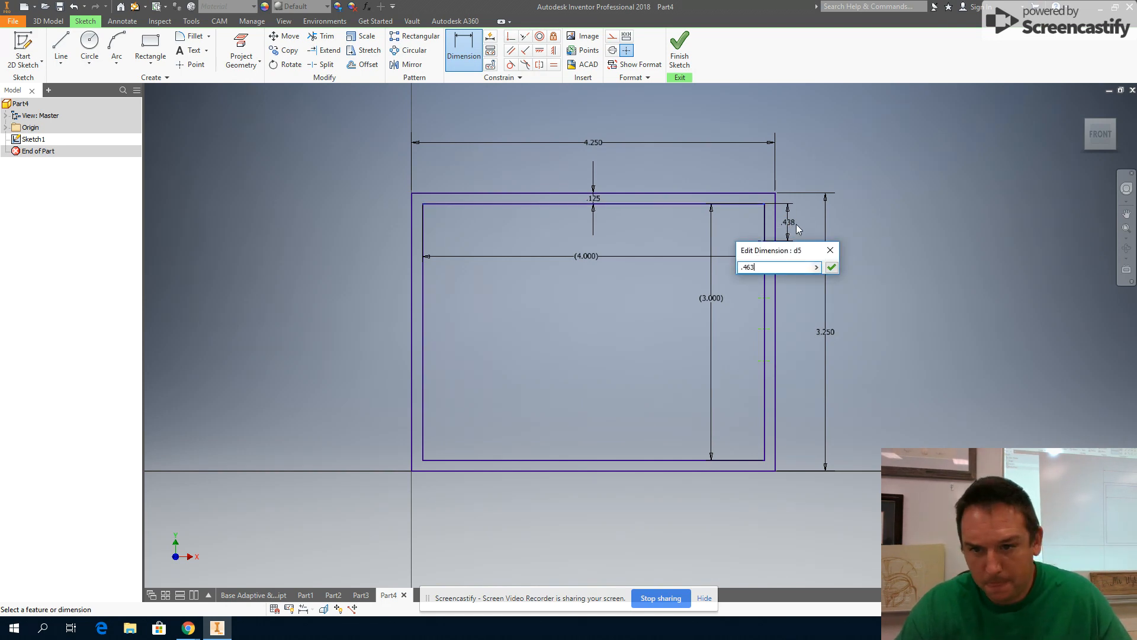
key(Return)
Step: Check the reference drawing and dimension the third right-edge point from the top 1.5 in below the inner rectangle's top edge
key(alt+Tab)
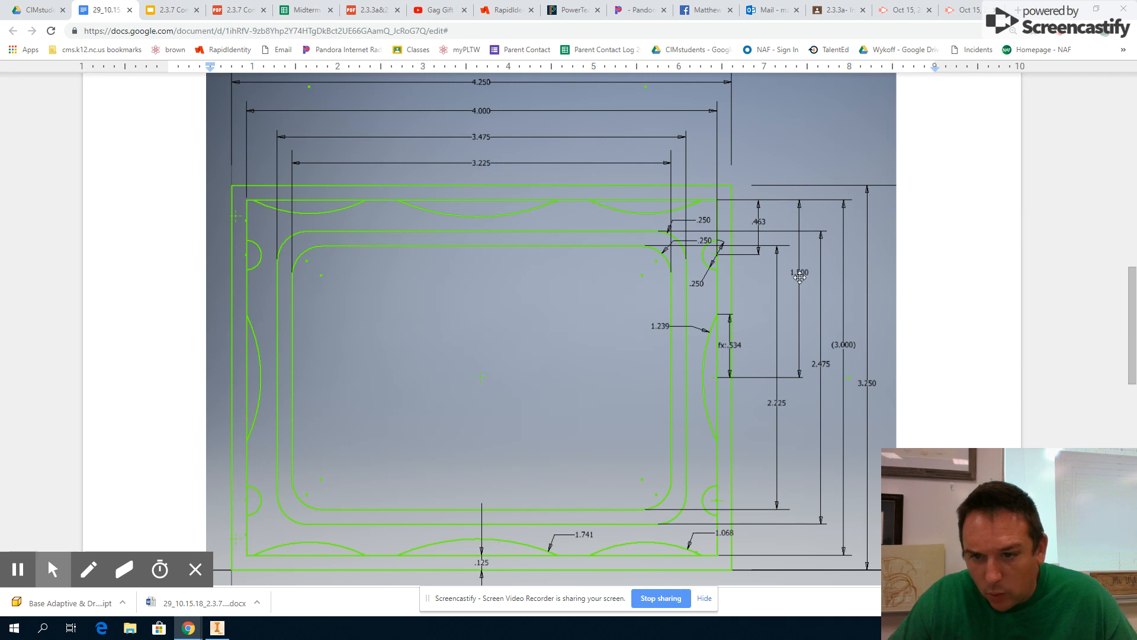
key(alt+Tab)
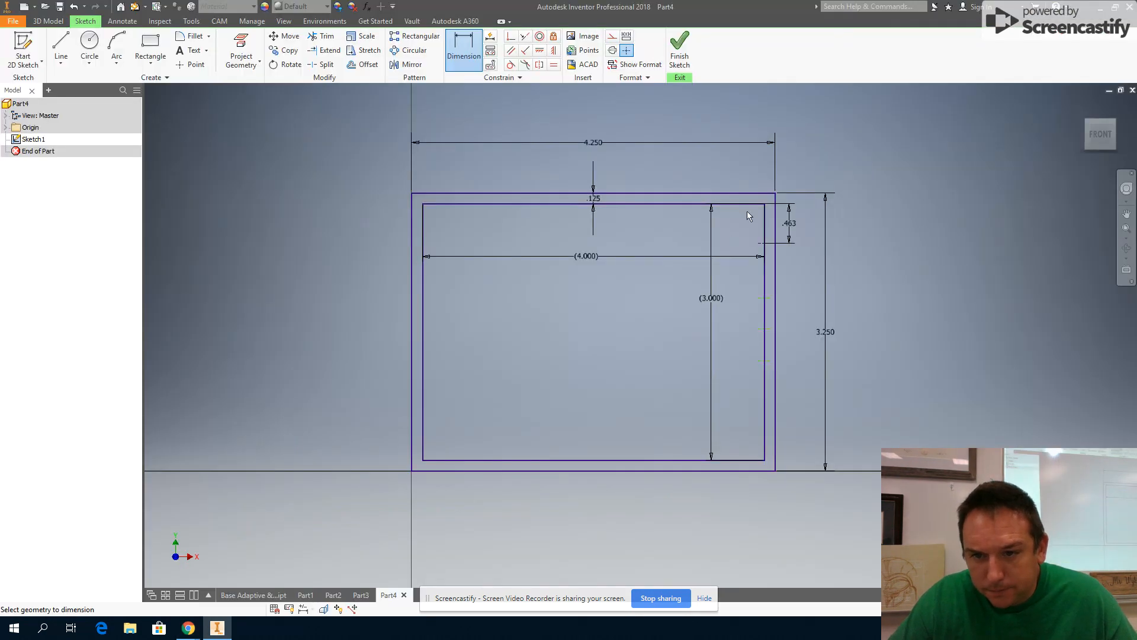
click(747, 205)
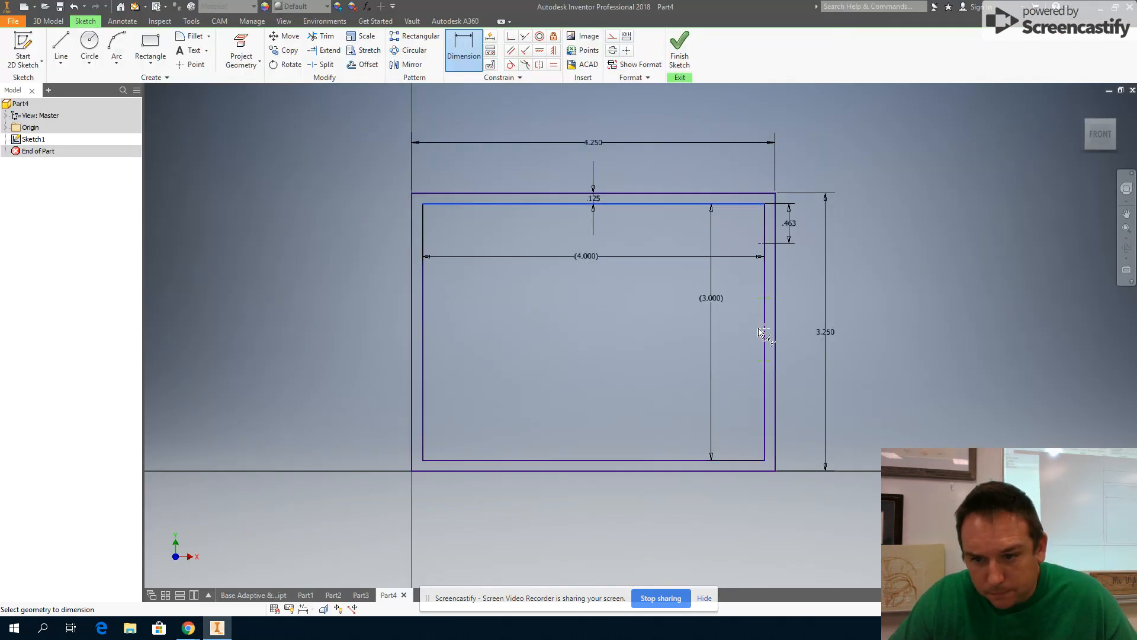
click(808, 273)
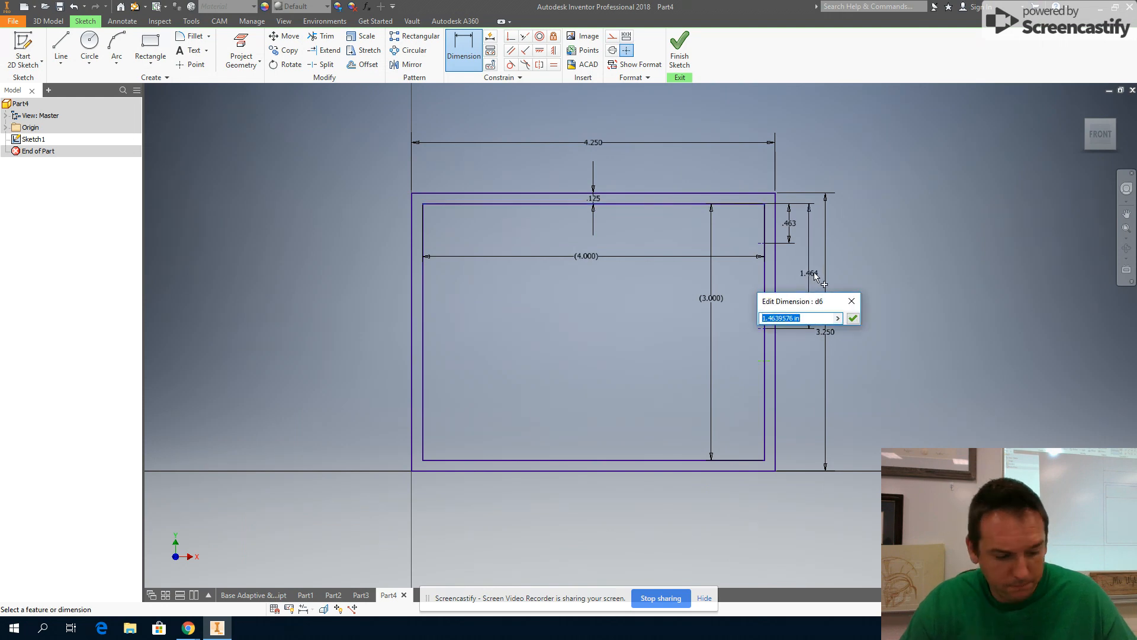
text(1.5)
key(Return)
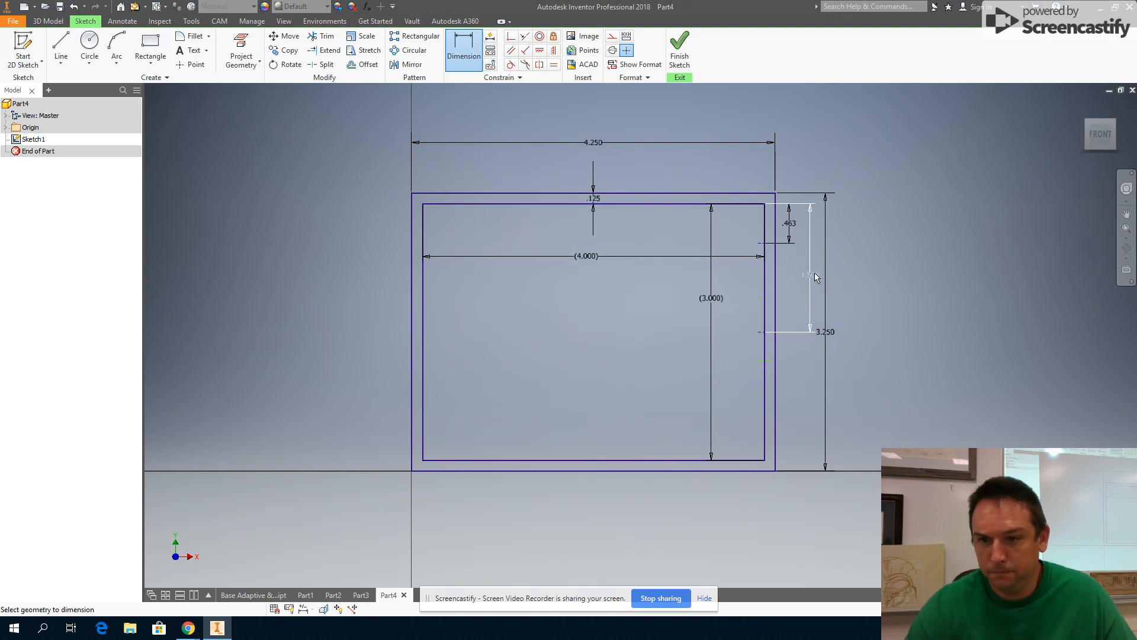
Step: Check the reference drawing and set the vertical distance between the second and third right-edge points to 0.534 in
key(alt+Tab)
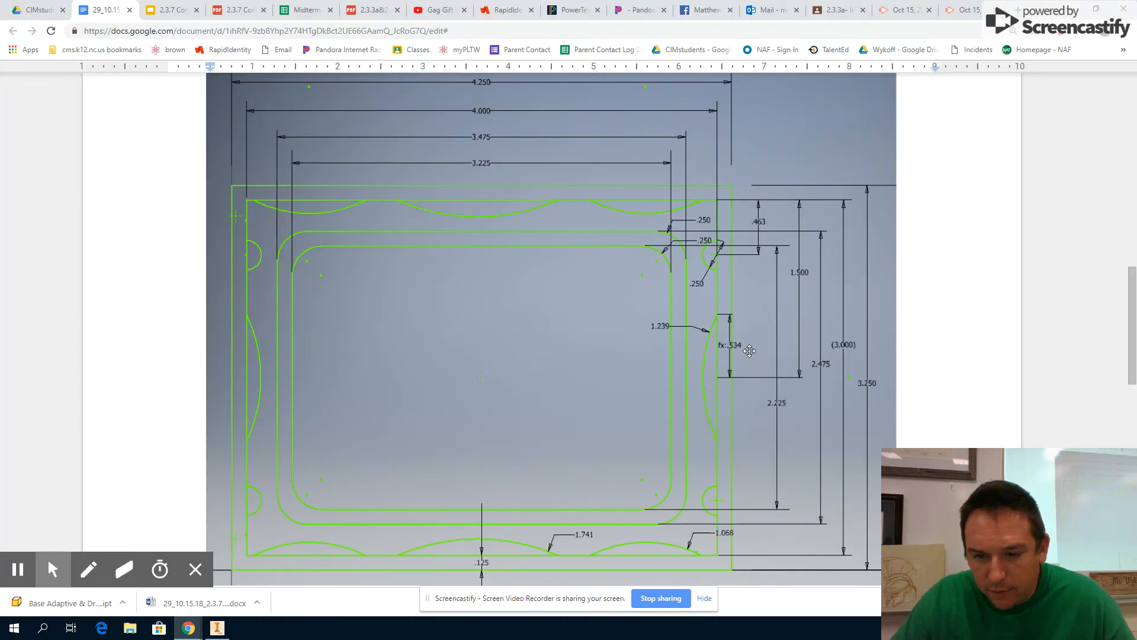
key(alt+Tab)
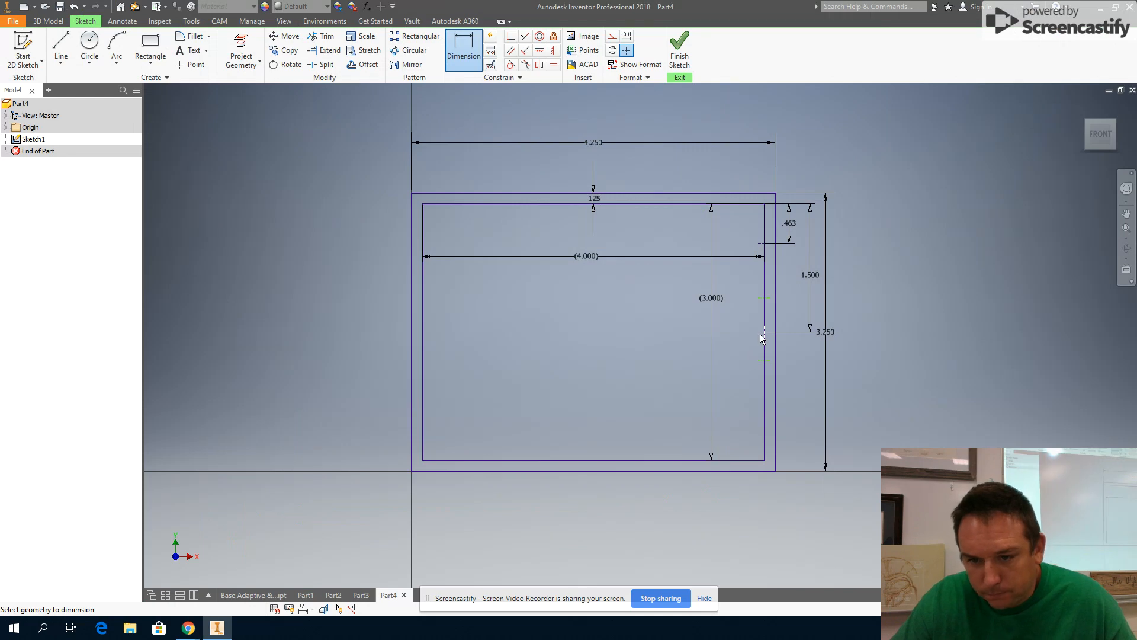
click(761, 298)
click(760, 332)
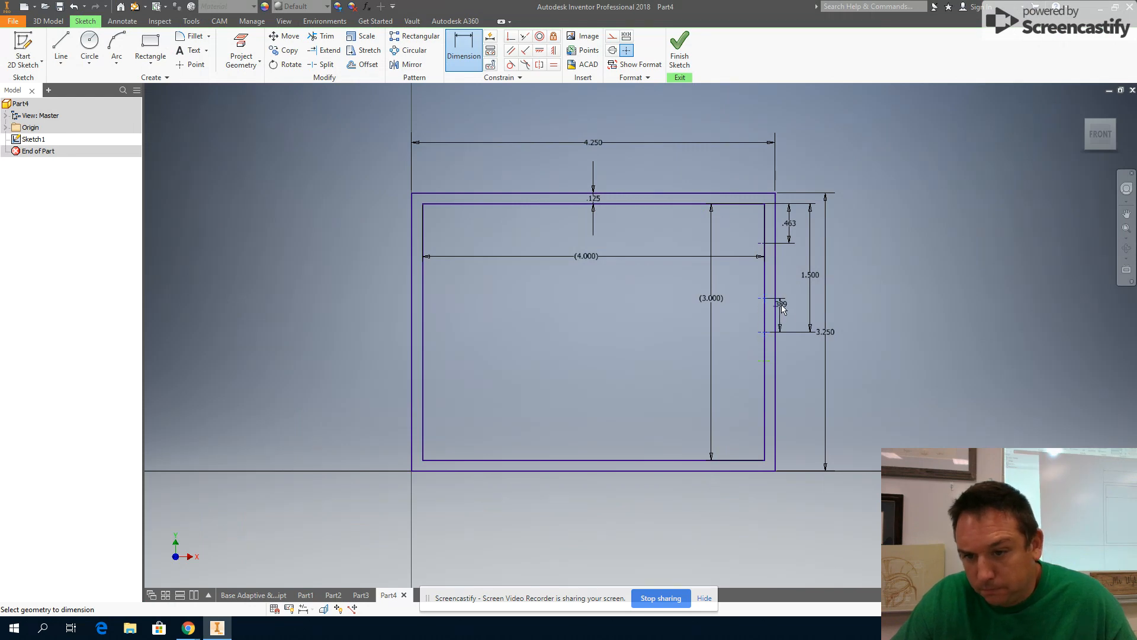
click(790, 314)
text(.534)
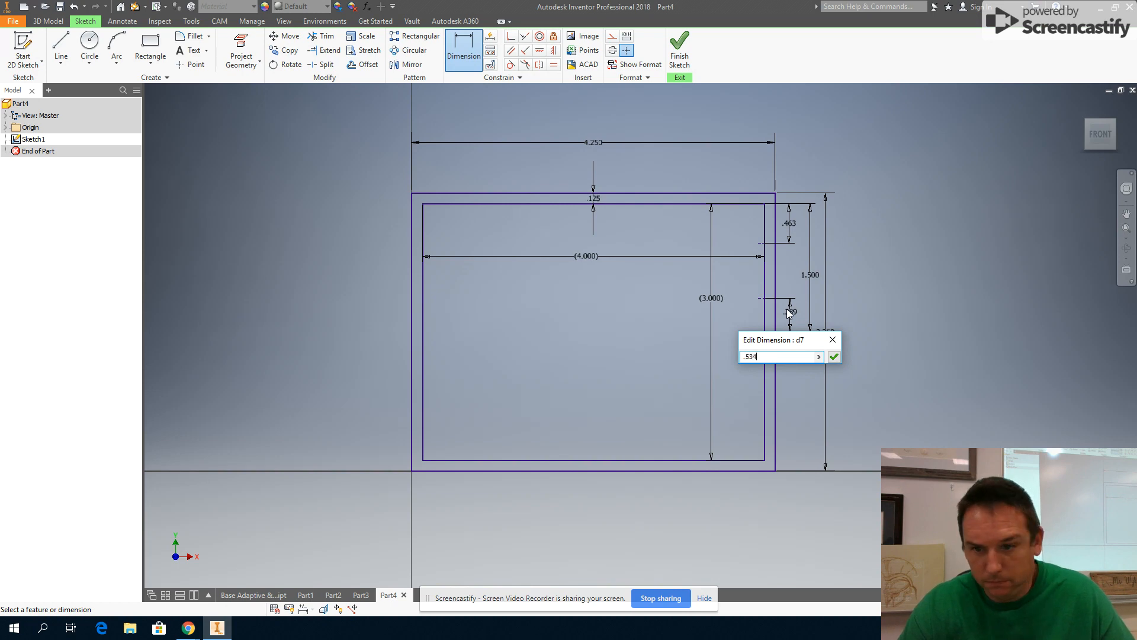
key(Return)
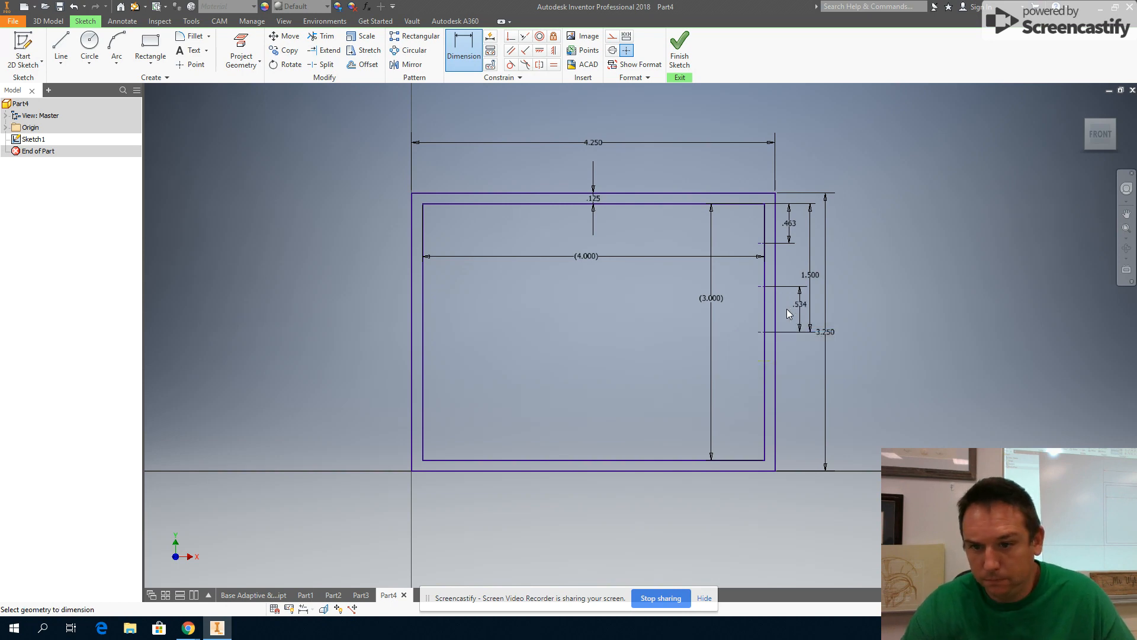
Step: Dimension the lowest right-edge point from the point above it, linking the distance to the 0.534 in dimension's parameter d7
key(alt+Tab)
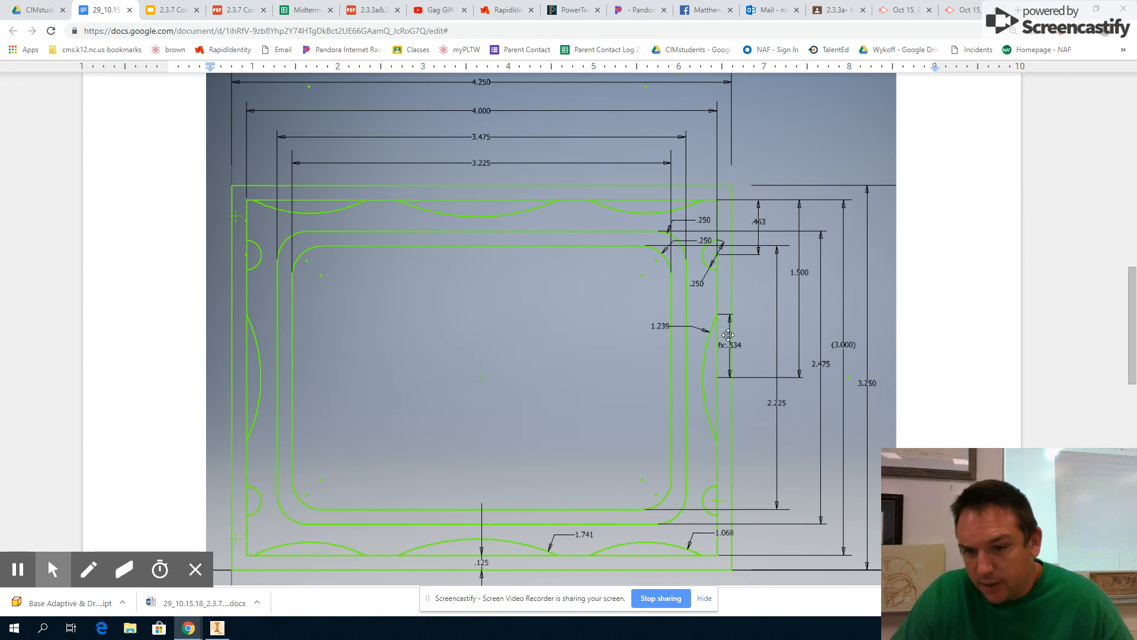
key(alt+Tab)
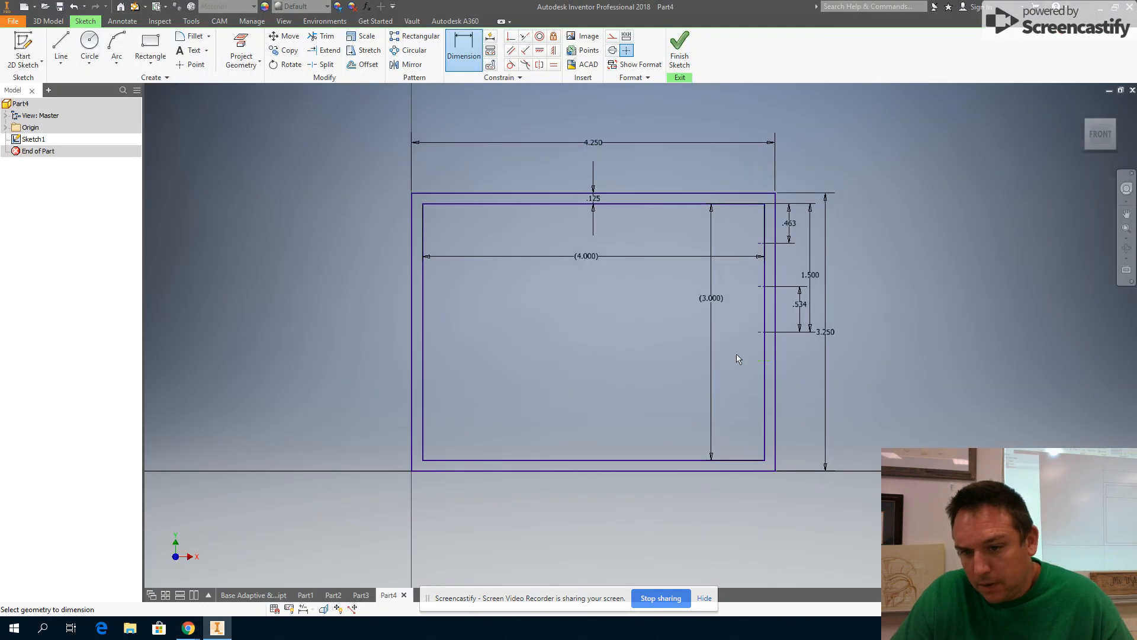
double_click(800, 308)
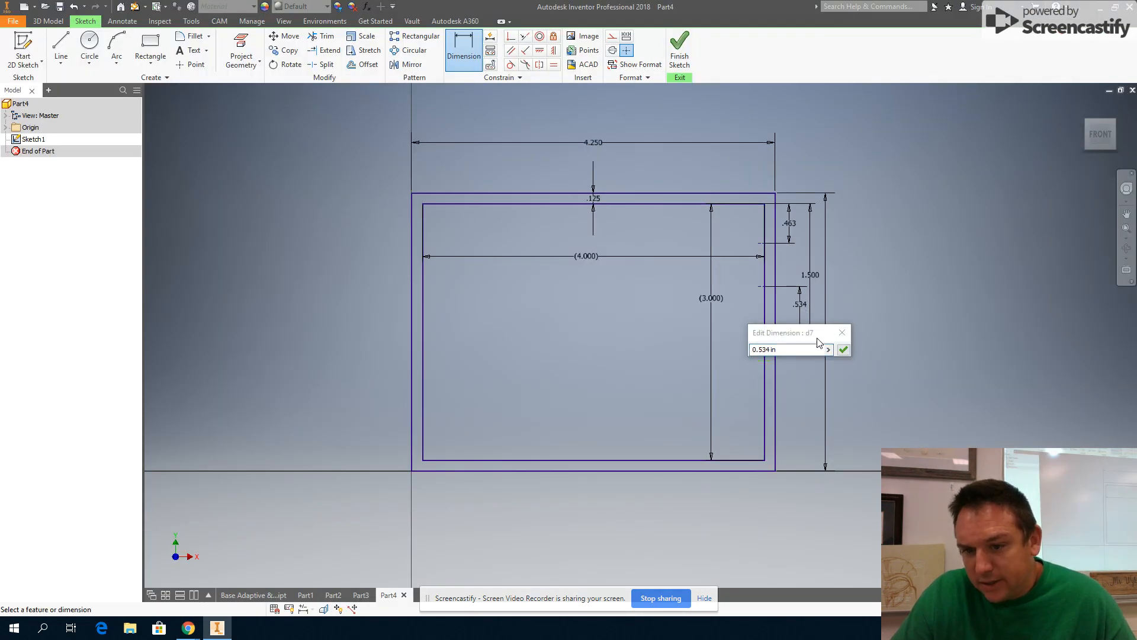
click(842, 332)
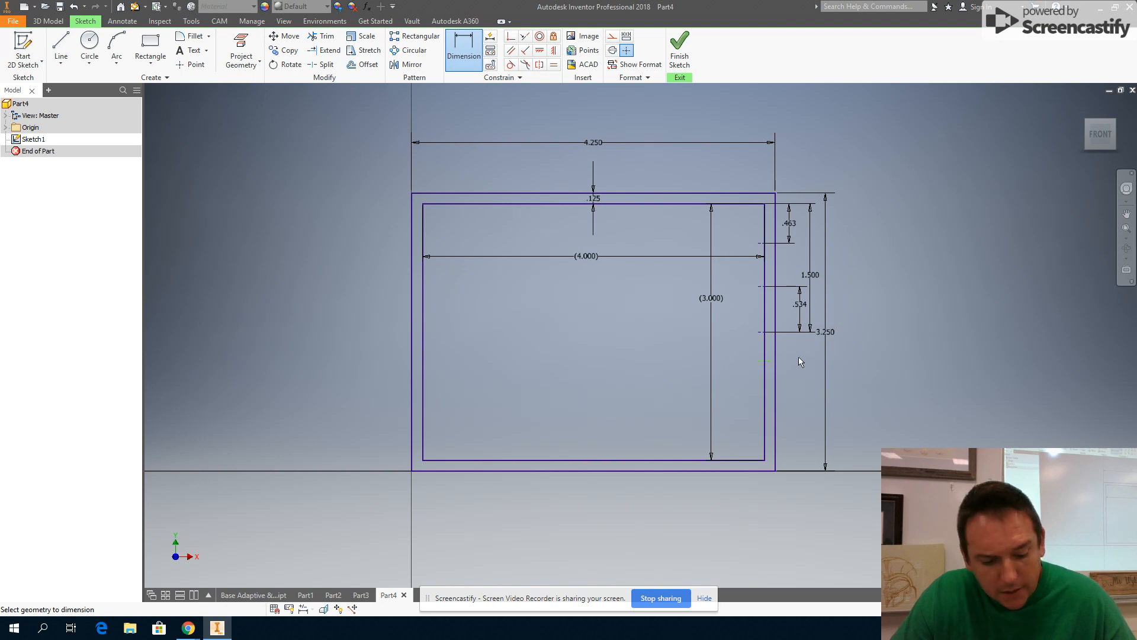
click(762, 361)
click(734, 349)
text(d)
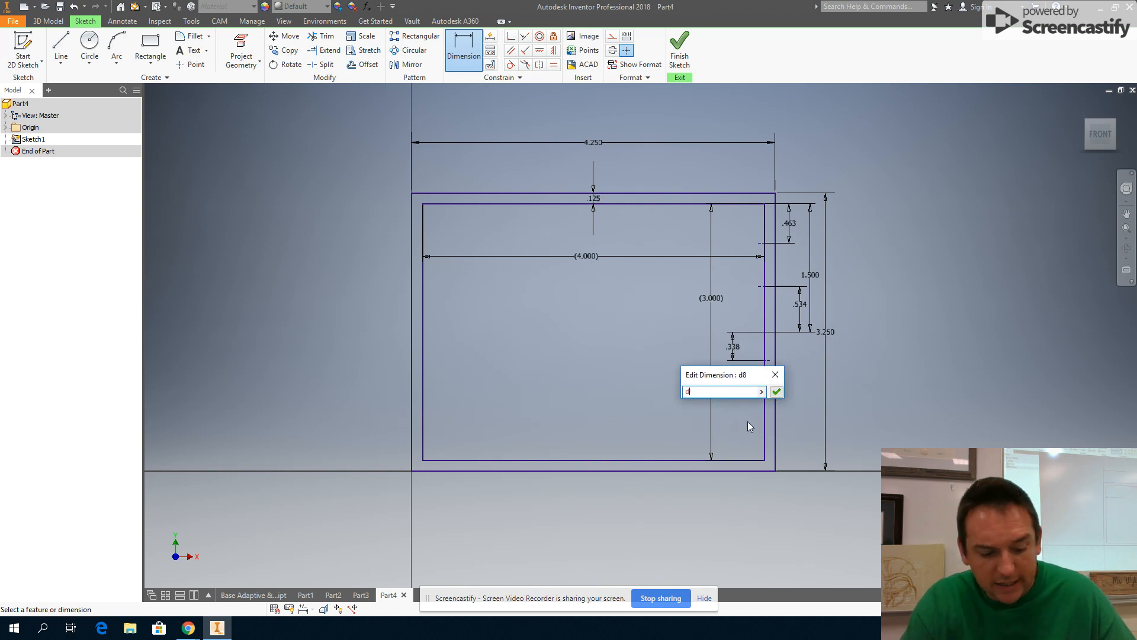
text(7)
key(Return)
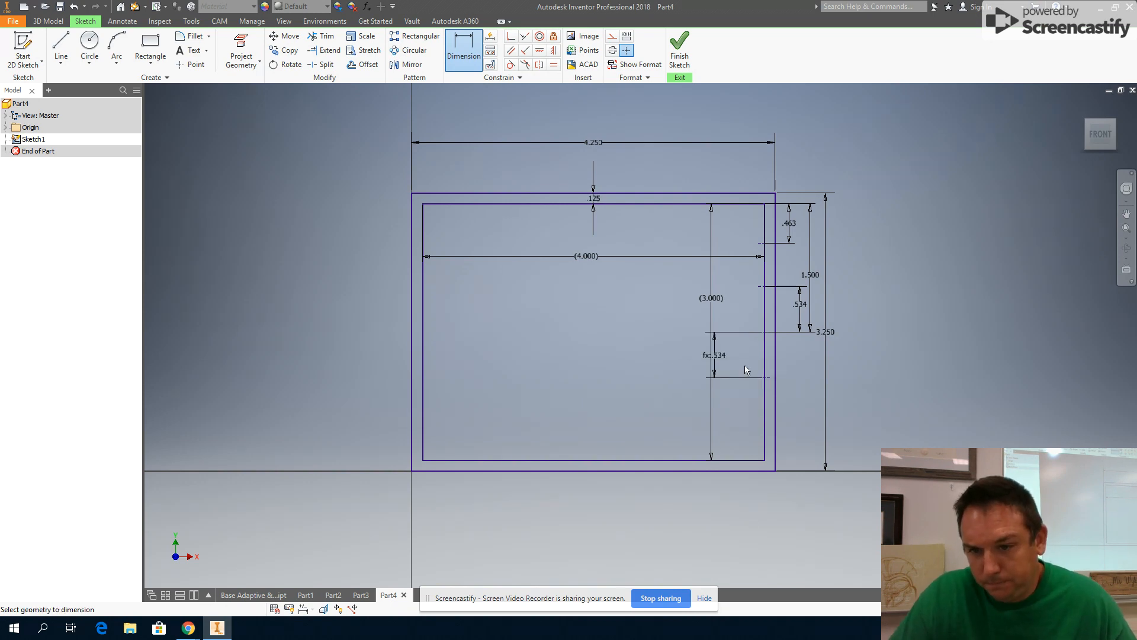
Step: Check the reference drawing and draw a 0.25 in diameter circle centered on the uppermost right-edge point
key(alt+Tab)
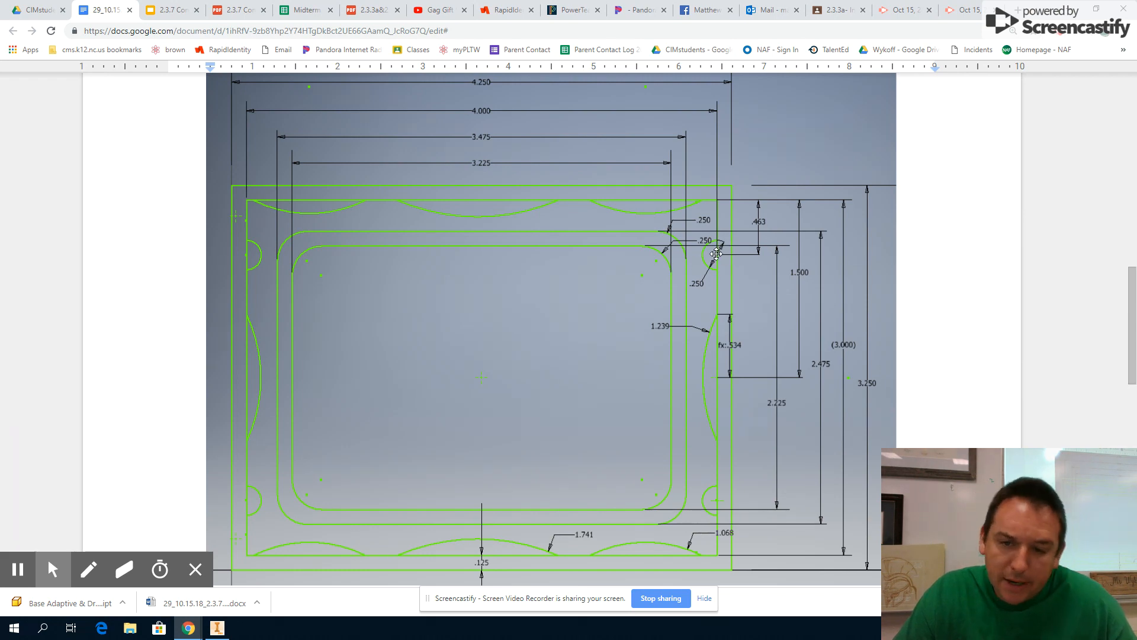
key(alt+Tab)
click(96, 45)
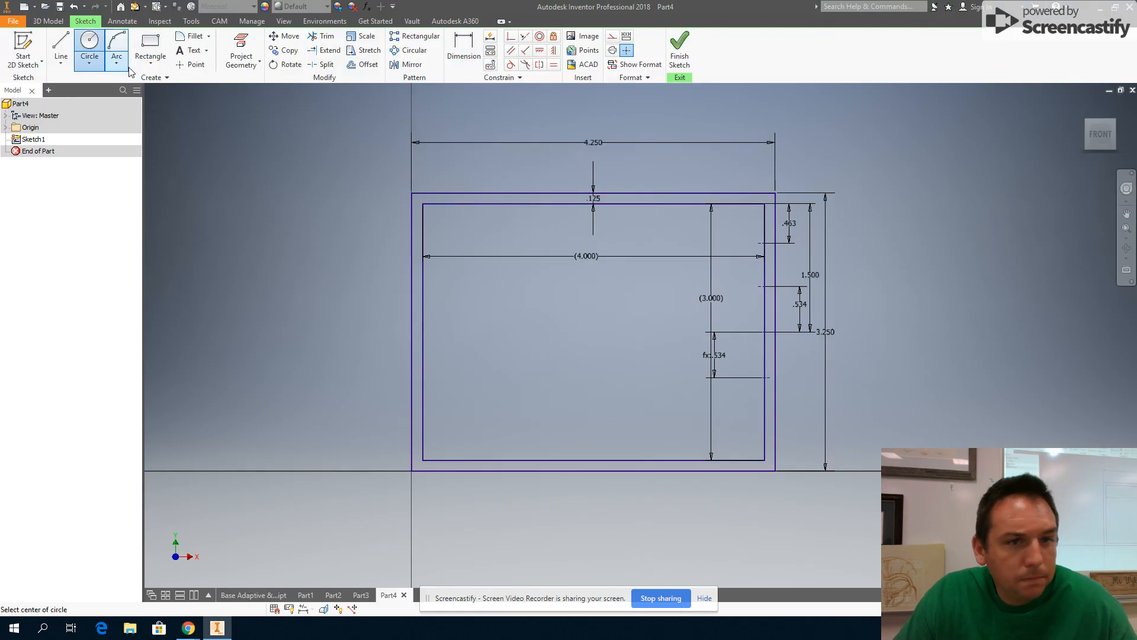
click(764, 243)
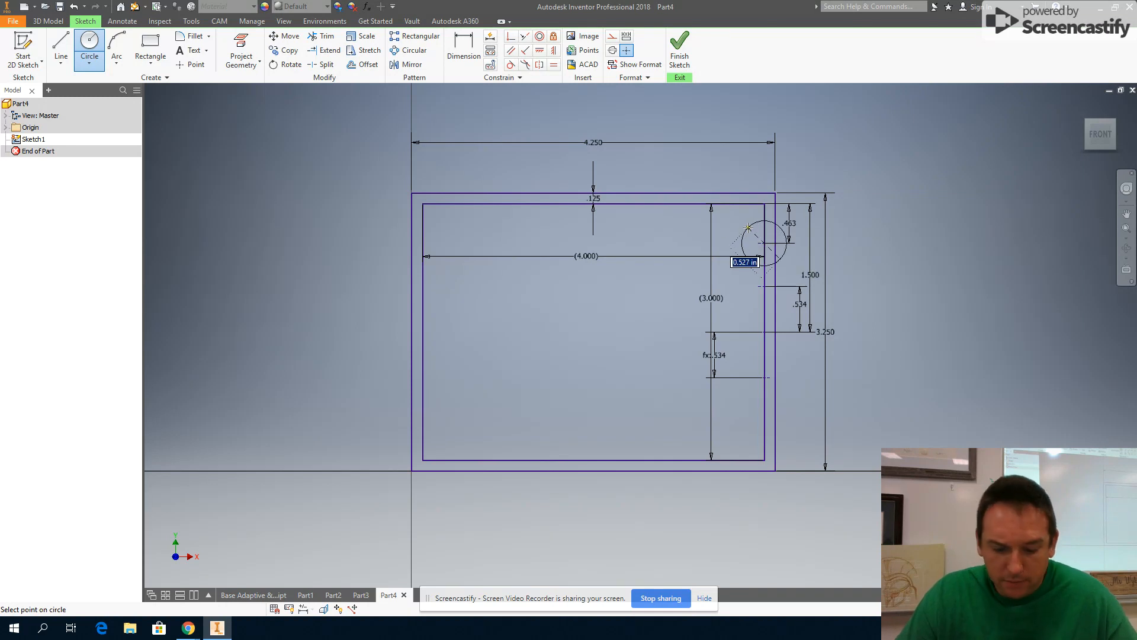
text(.25)
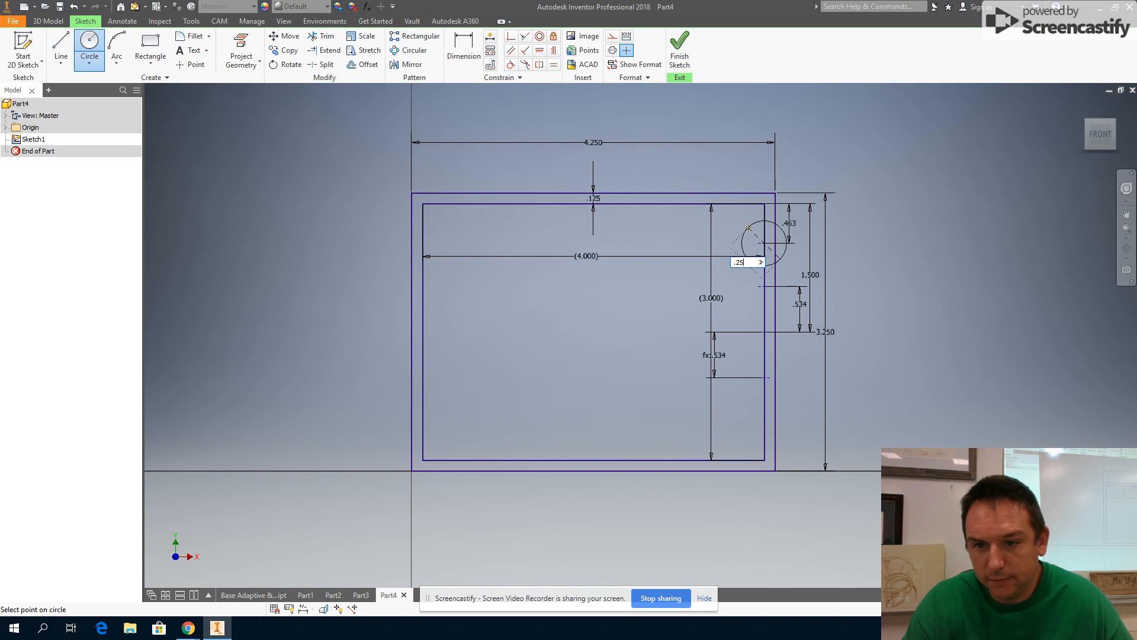
key(Return)
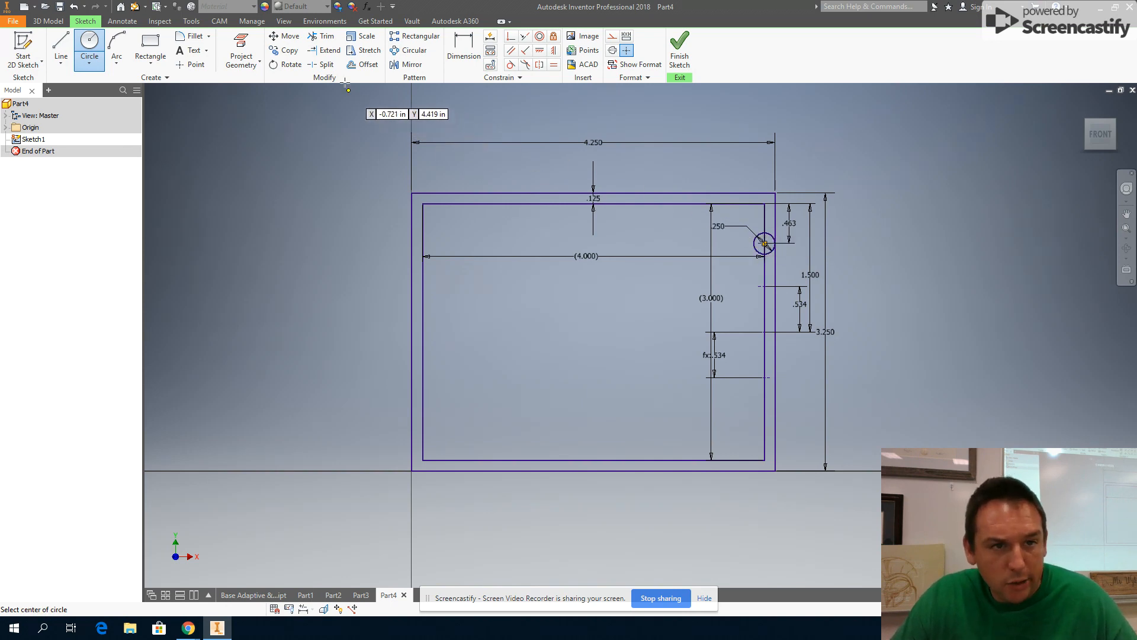
Step: Trim away the half of the 0.25 in circle that lies outside the inner rectangle's right edge
click(327, 37)
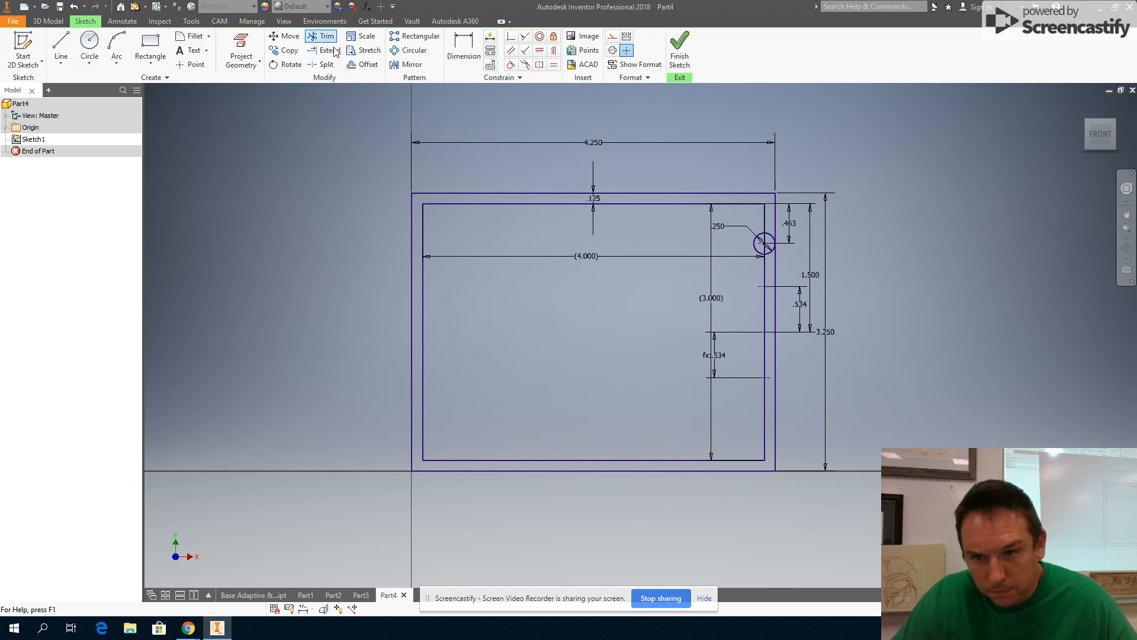
scroll(762, 246, down, 3)
scroll(777, 248, up, 8)
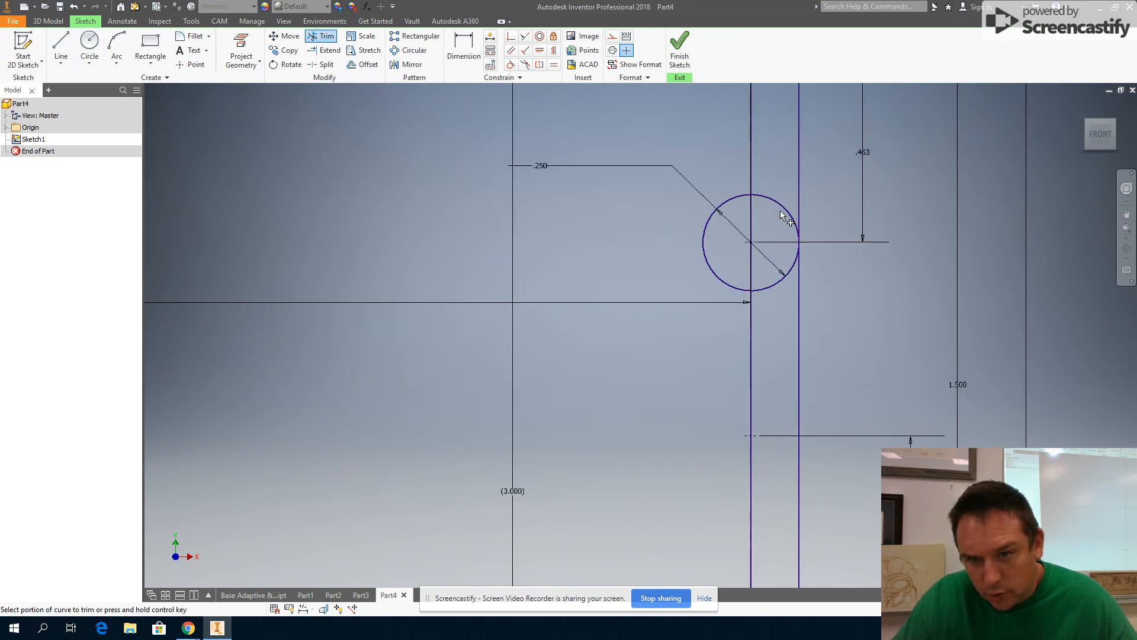
click(782, 210)
click(791, 255)
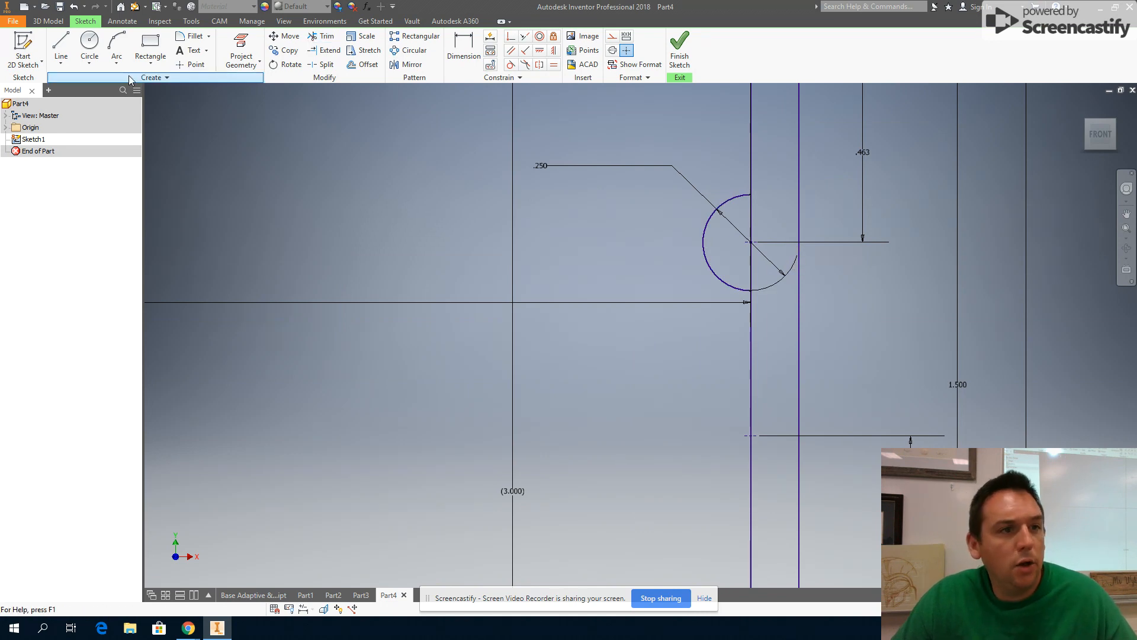
click(61, 50)
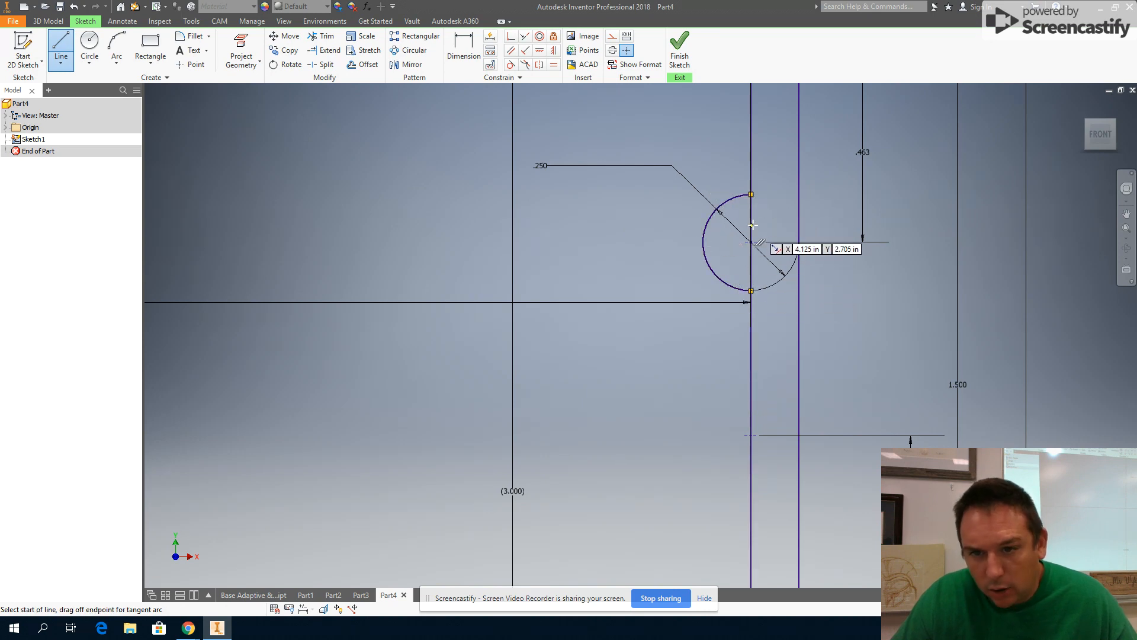
scroll(737, 391, down, 4)
scroll(737, 391, up, 2)
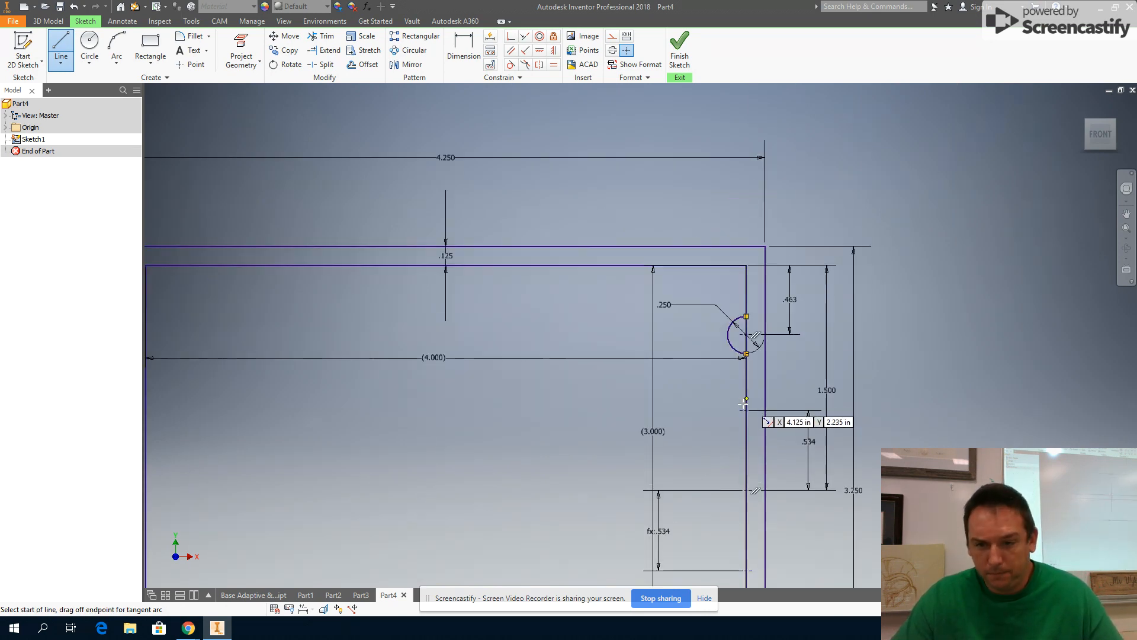
key(Escape)
Step: Check the reference drawing and draw a 1.239 in radius arc bowing inward between the second and lowest right-edge points
middle_drag(758, 492, 748, 432)
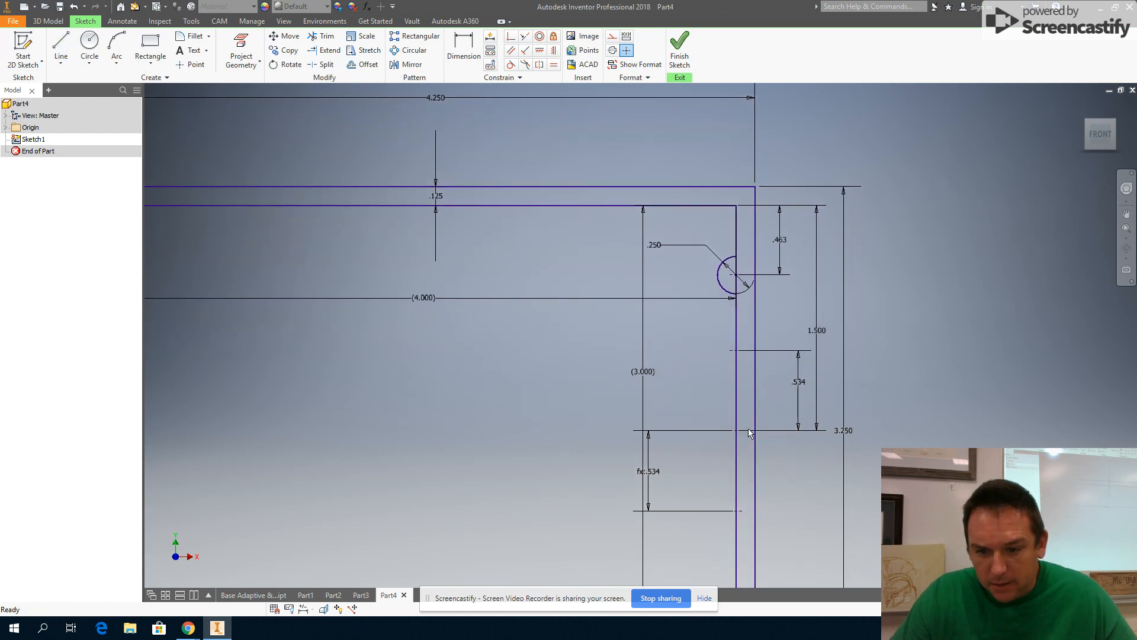
key(alt+Tab)
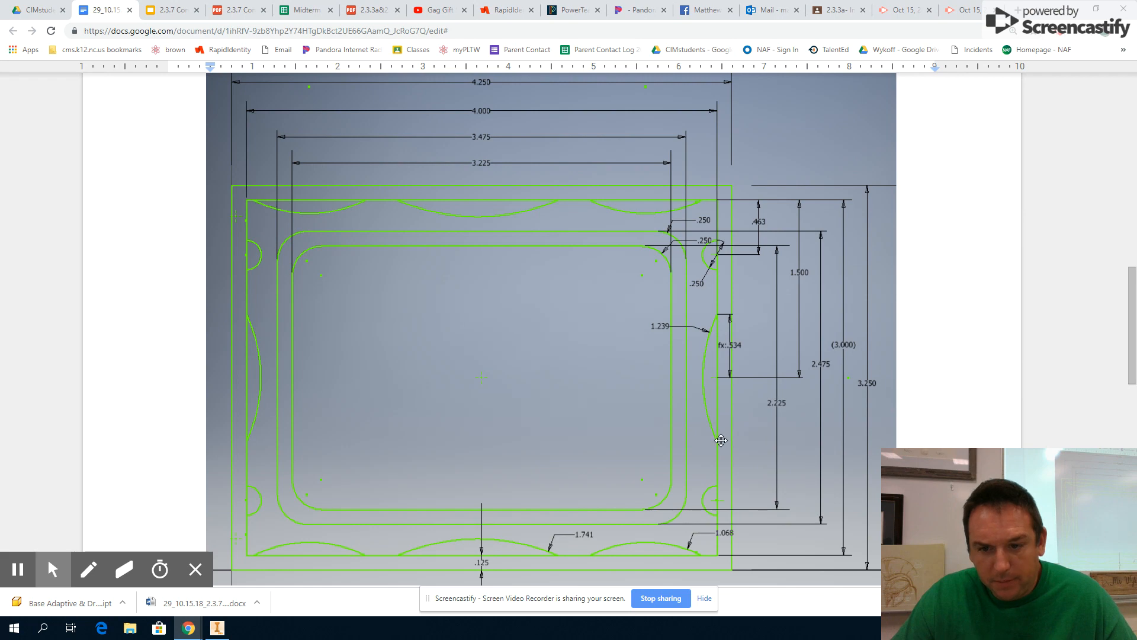
key(alt+Tab)
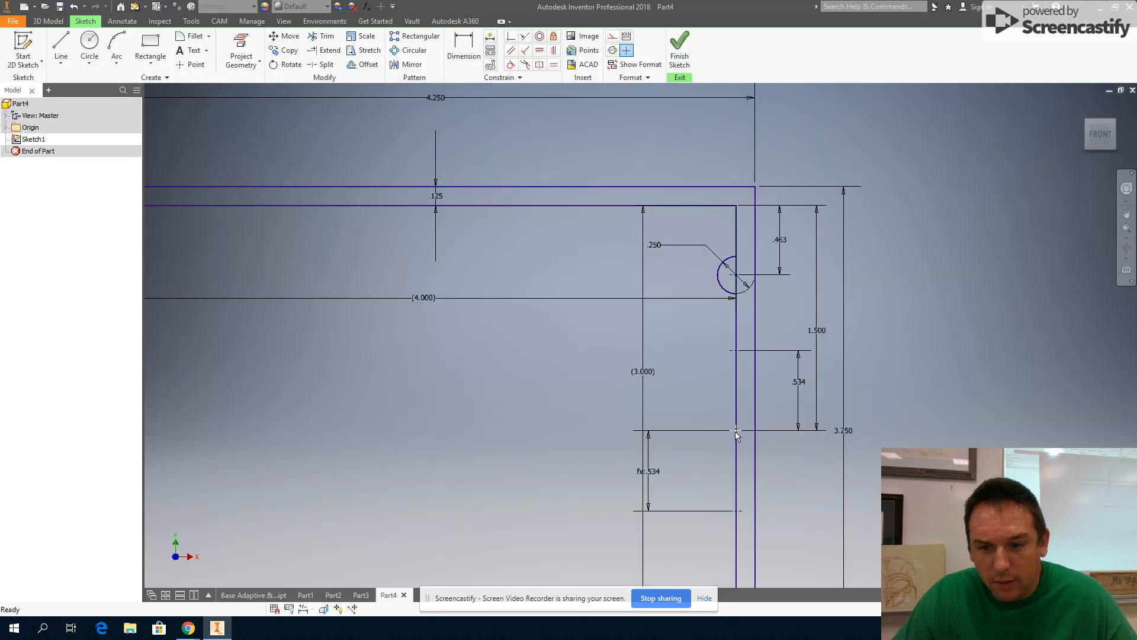
click(118, 48)
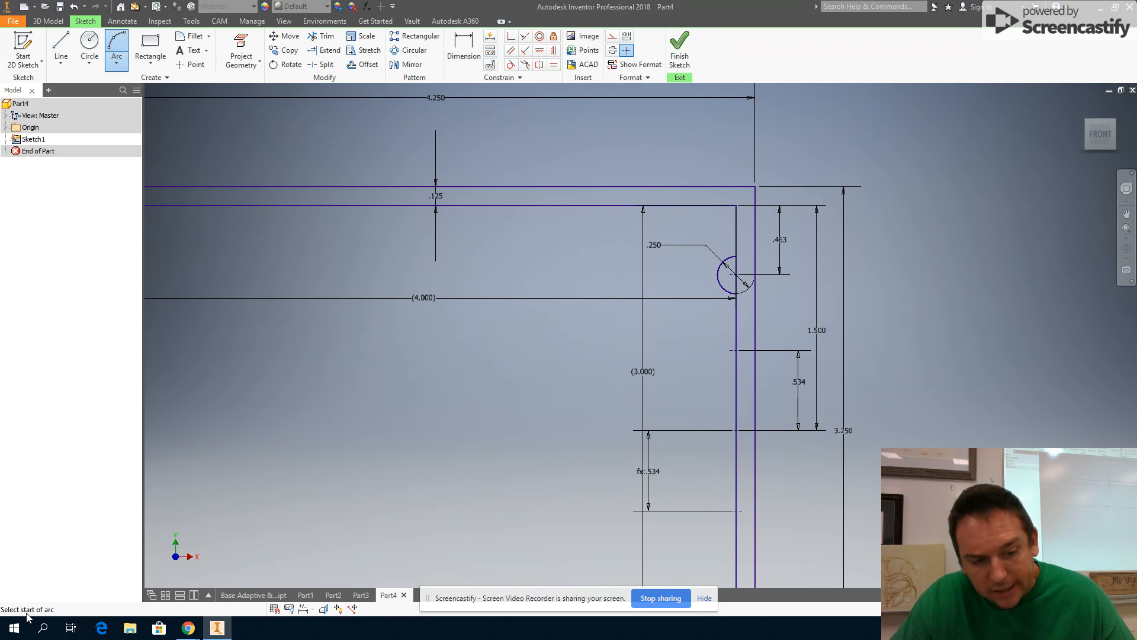
click(735, 350)
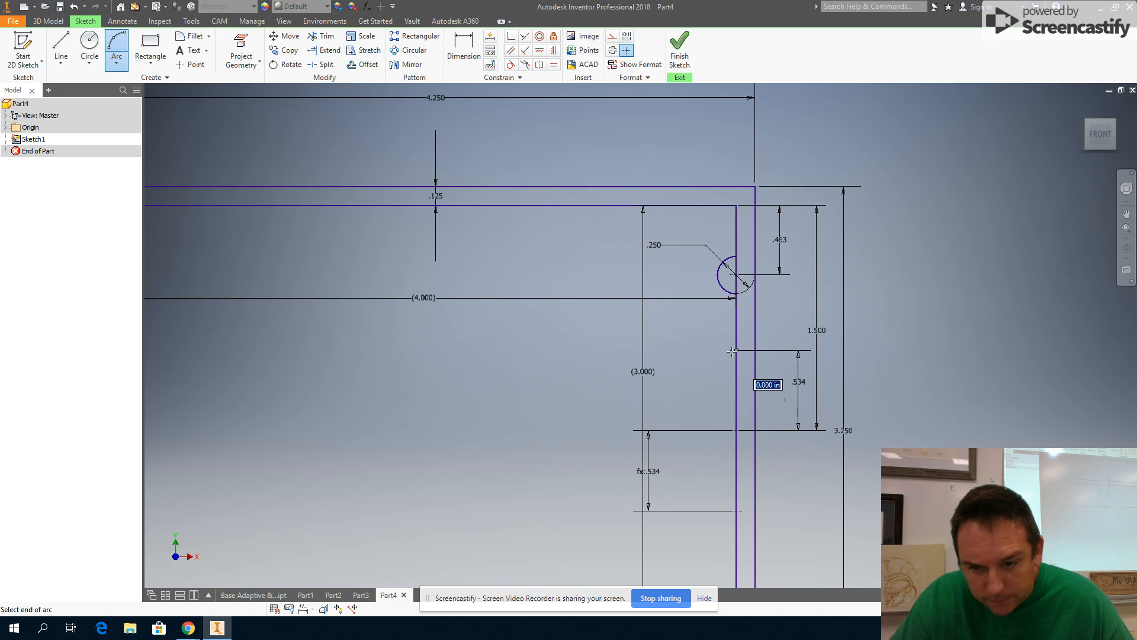
click(736, 510)
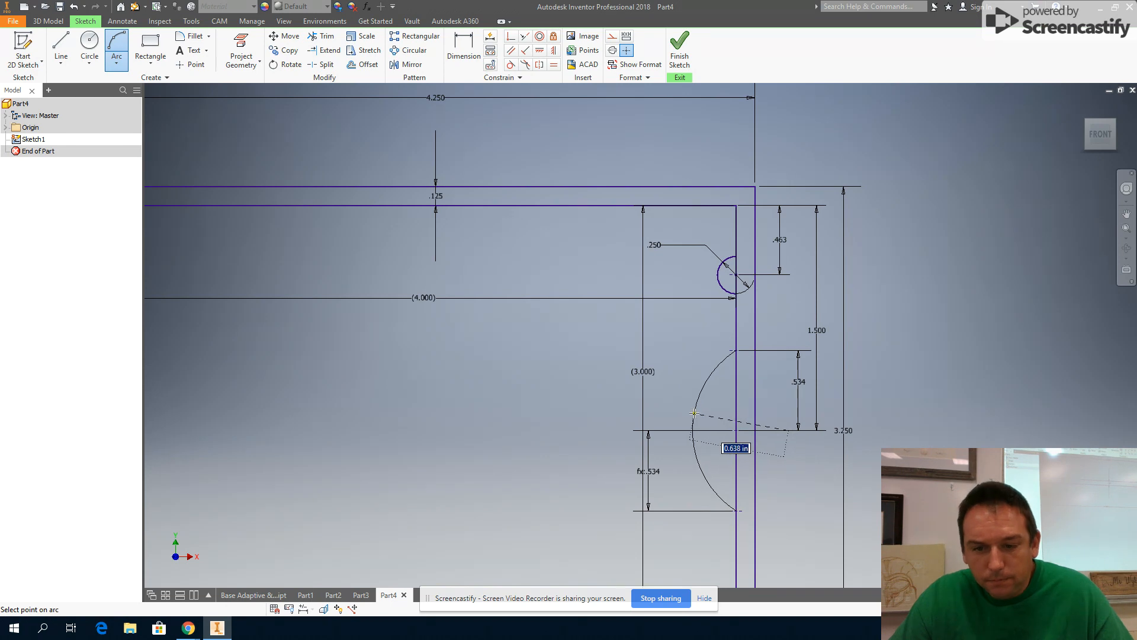
key(alt+Tab)
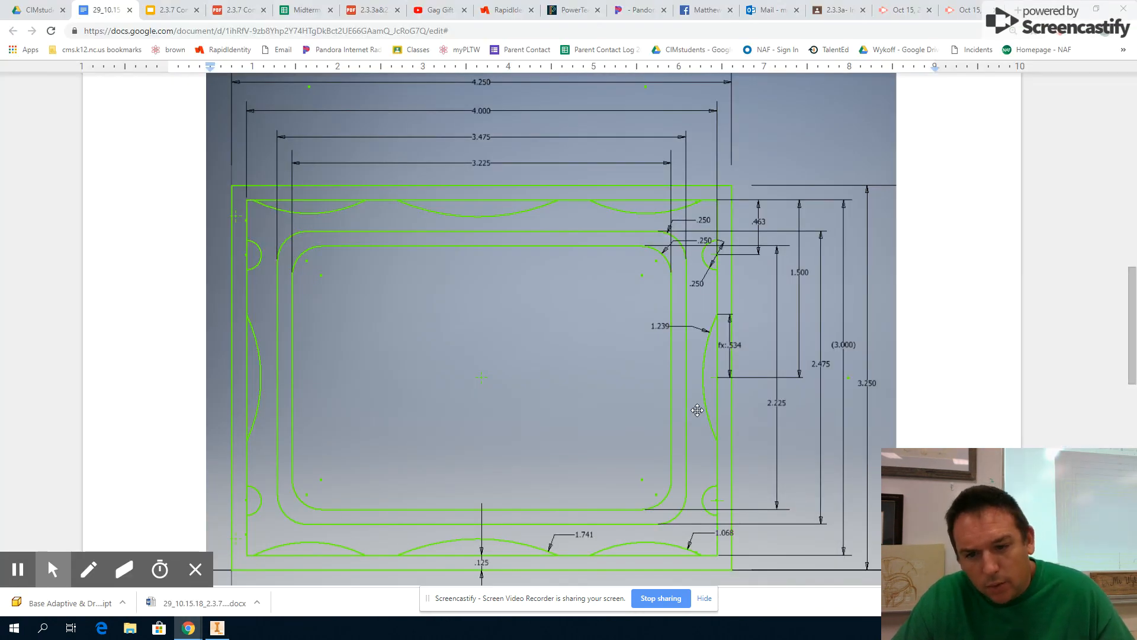
key(alt+Tab)
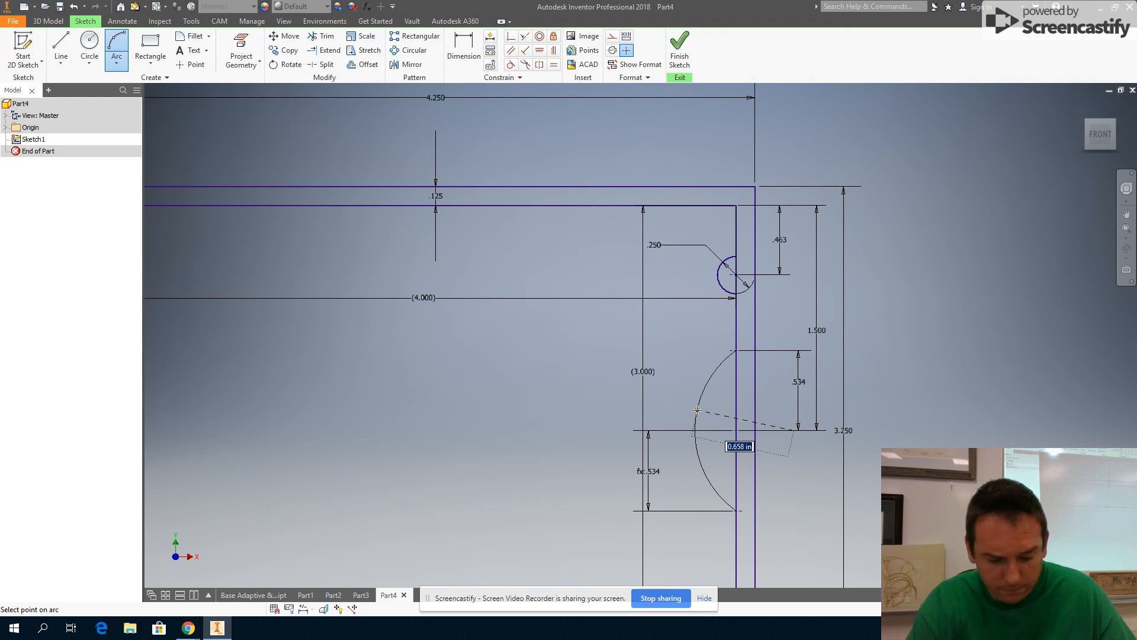
text(1.239)
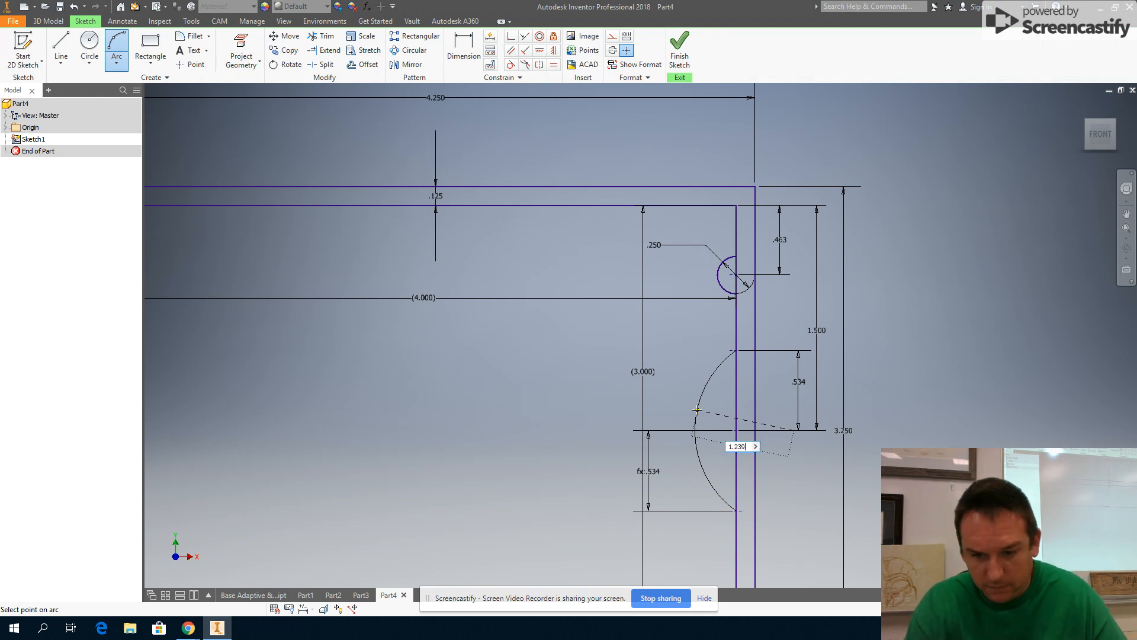
key(Return)
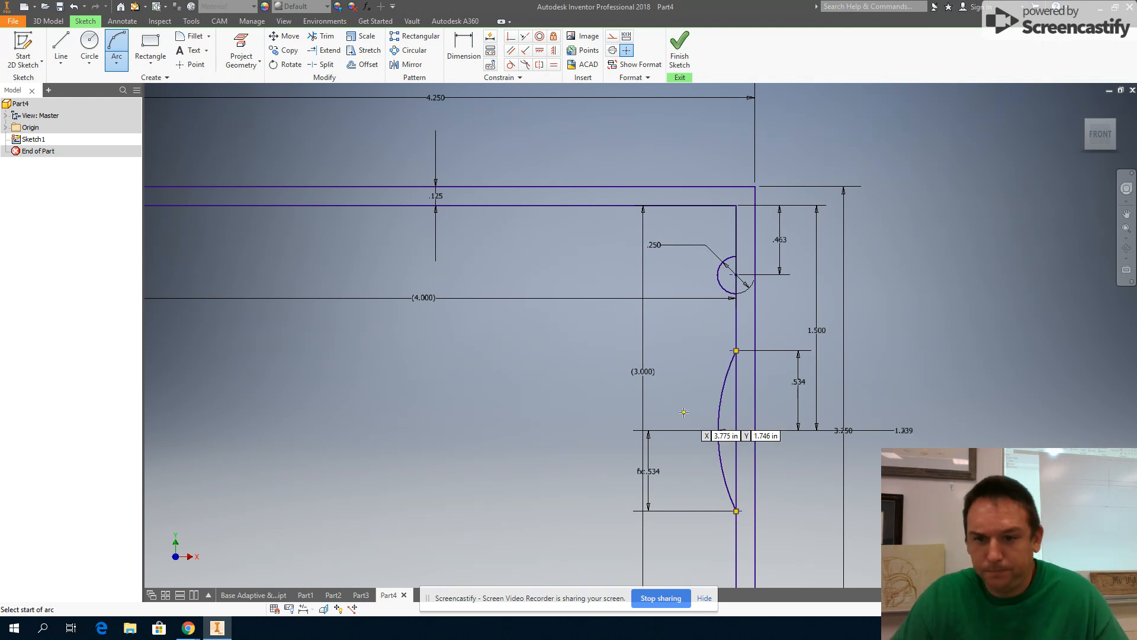
scroll(645, 418, down, 3)
key(Escape)
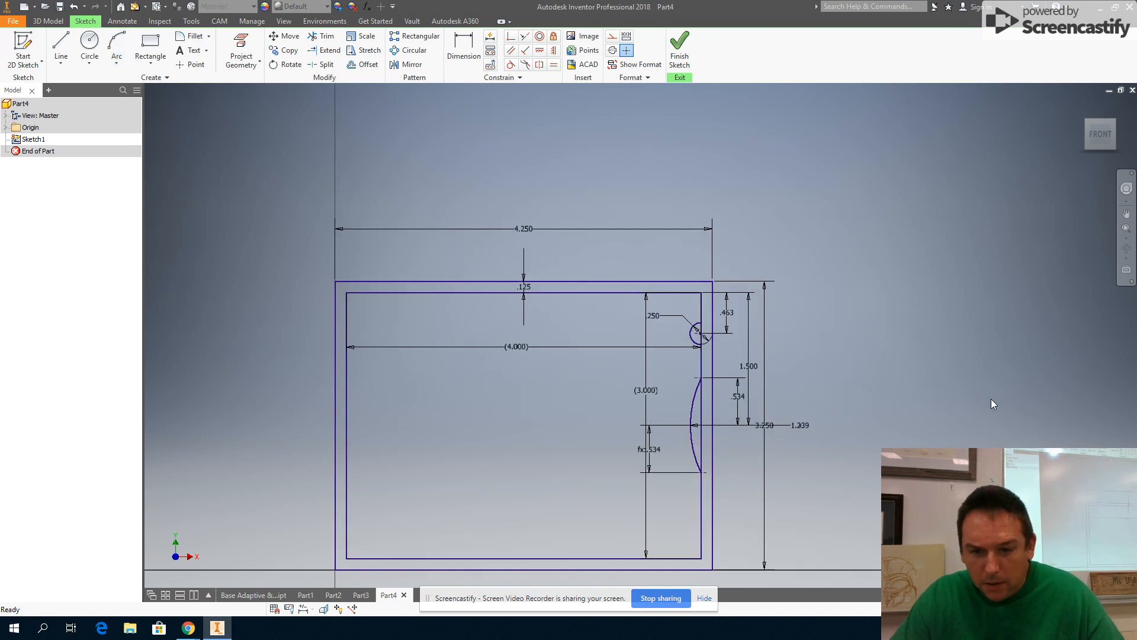
Step: Check the reference drawing and draw vertical and horizontal center lines joining the midpoints of the inner rectangle's opposite sides
key(alt+Tab)
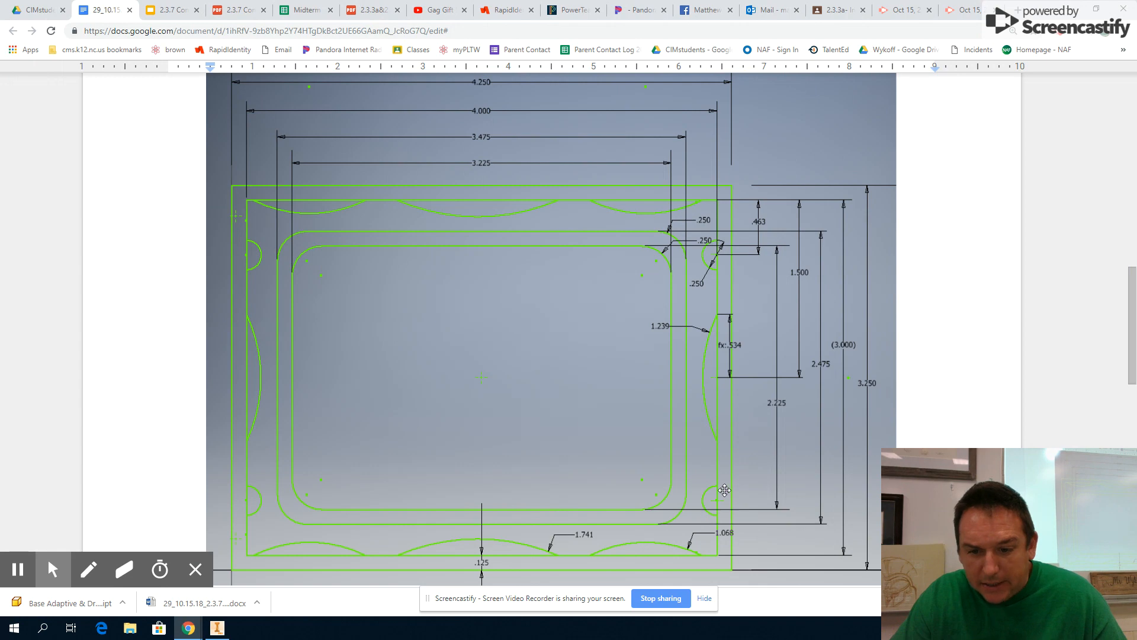
key(alt+Tab)
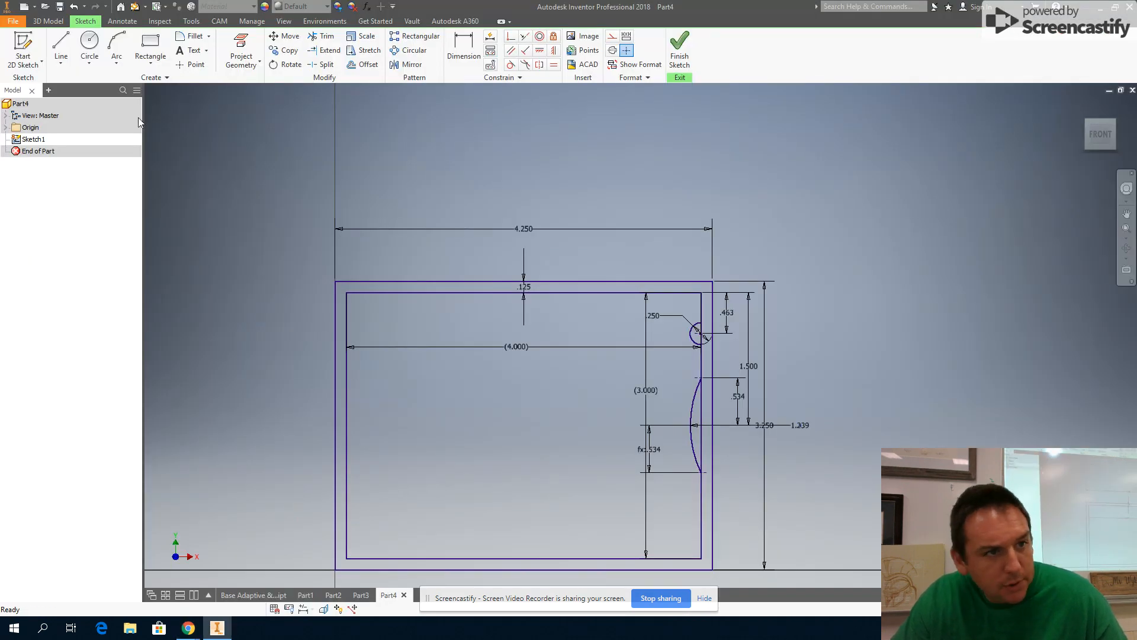
click(61, 47)
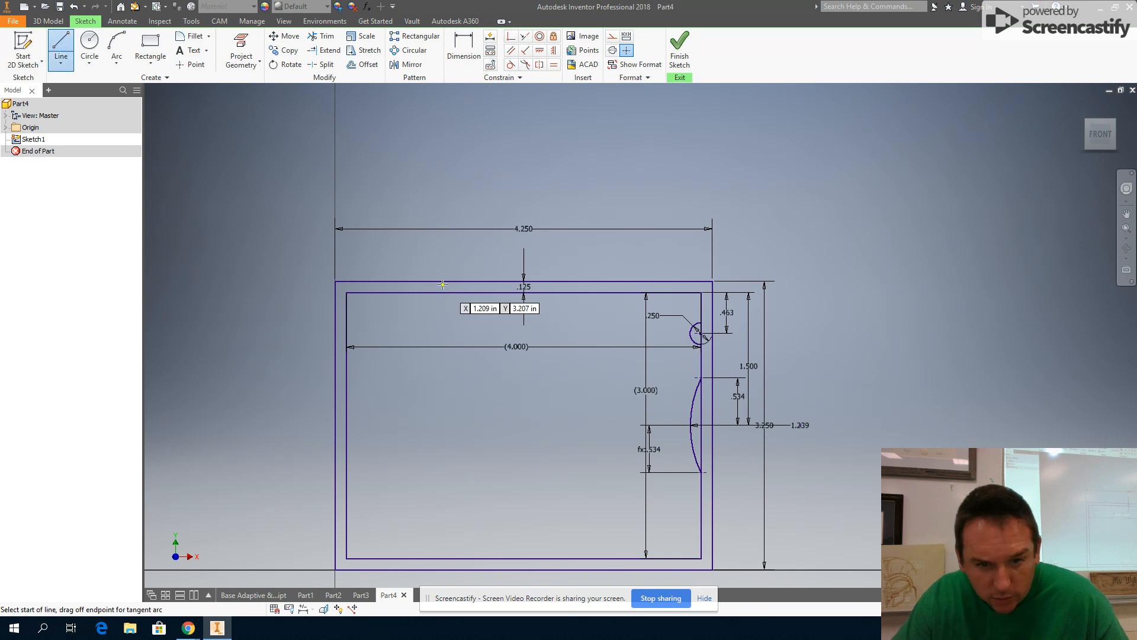
click(518, 292)
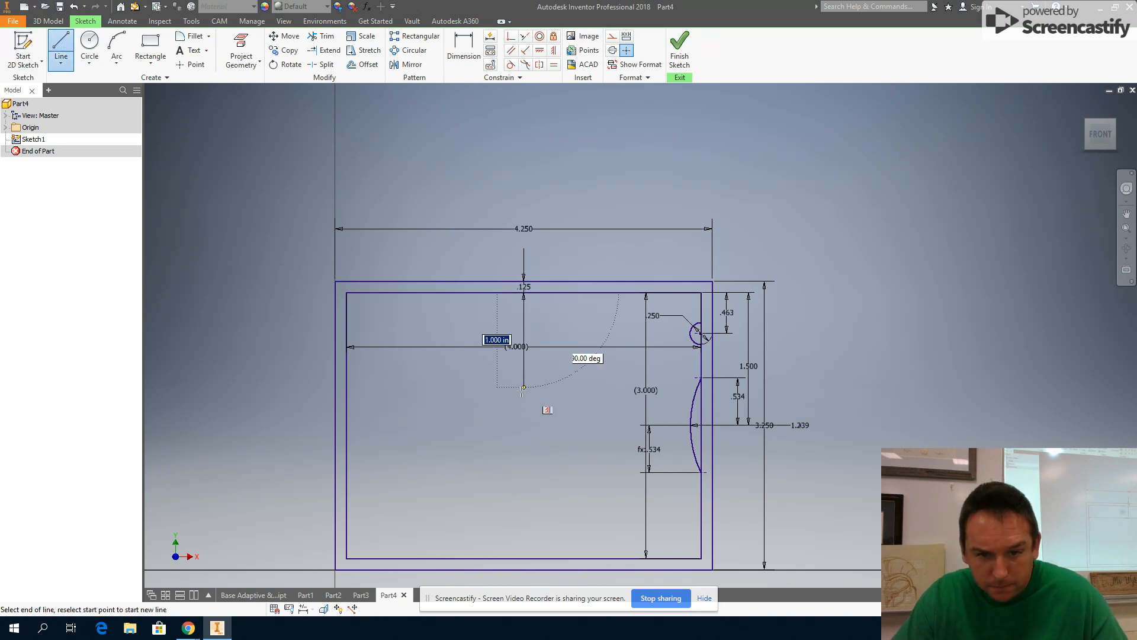
double_click(523, 557)
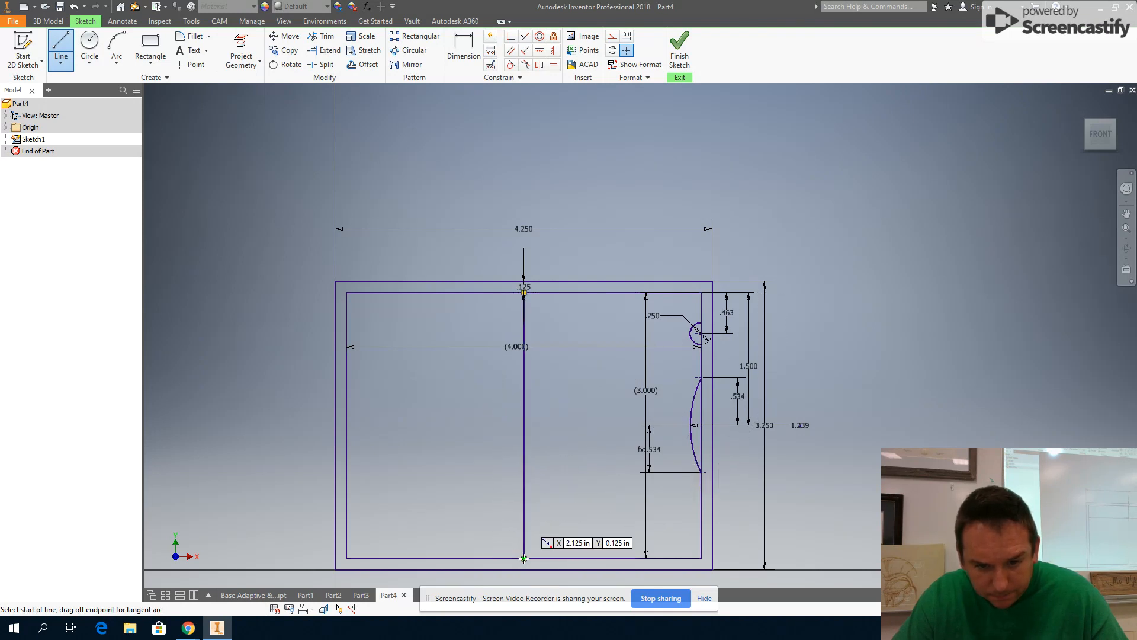
click(347, 425)
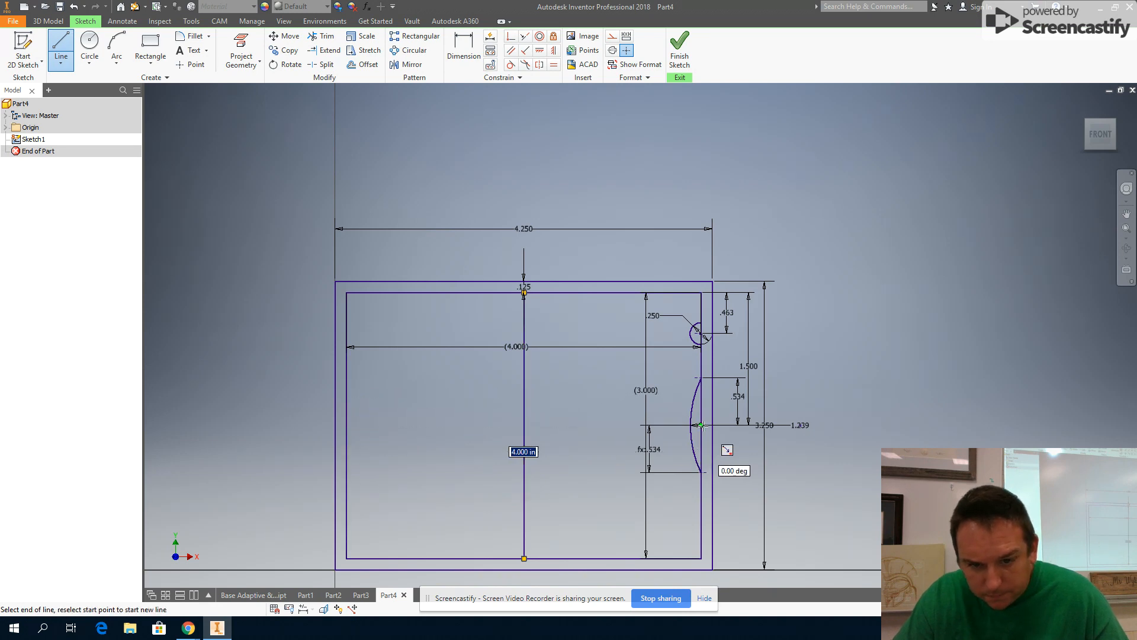
double_click(701, 425)
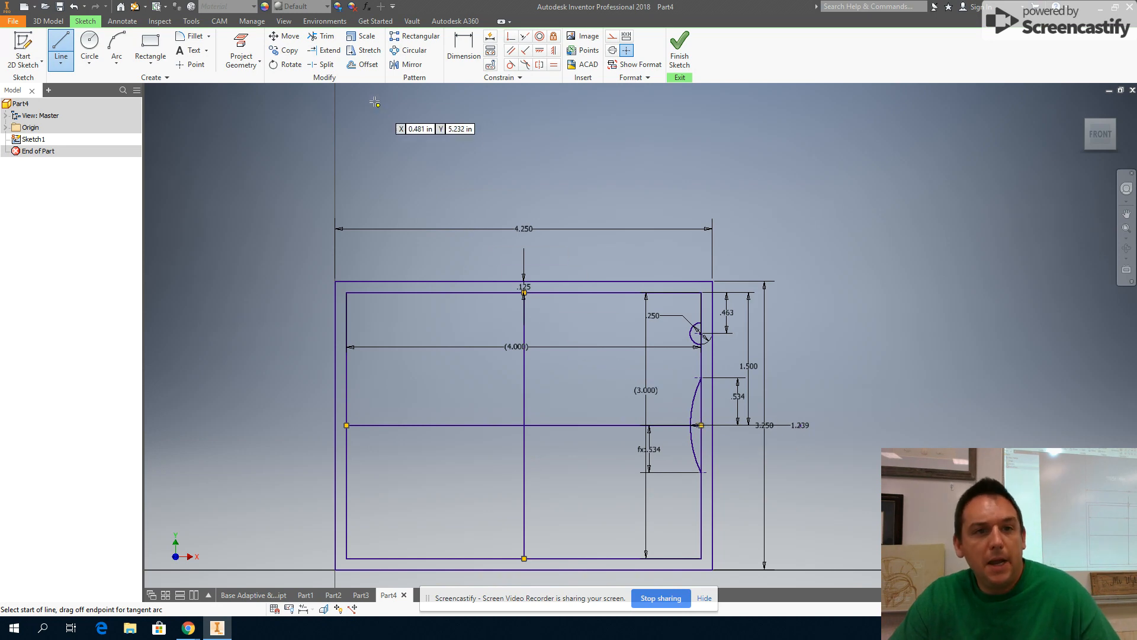
key(Escape)
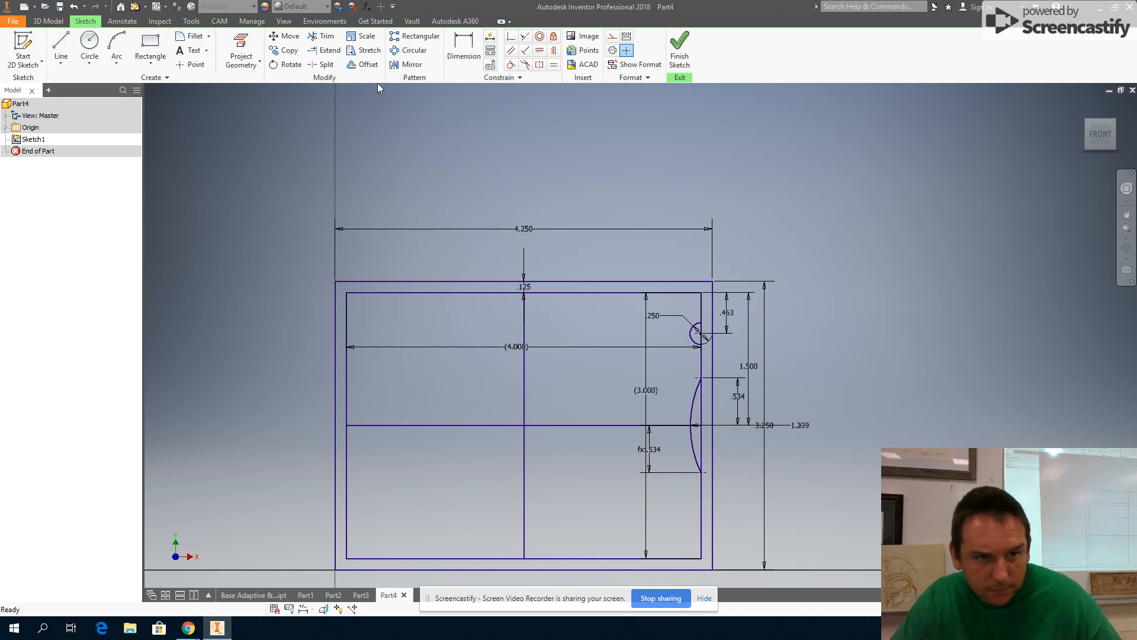
Step: Mirror the upper semicircular notch with its straight closing line across the inner rectangle's horizontal center line
click(407, 67)
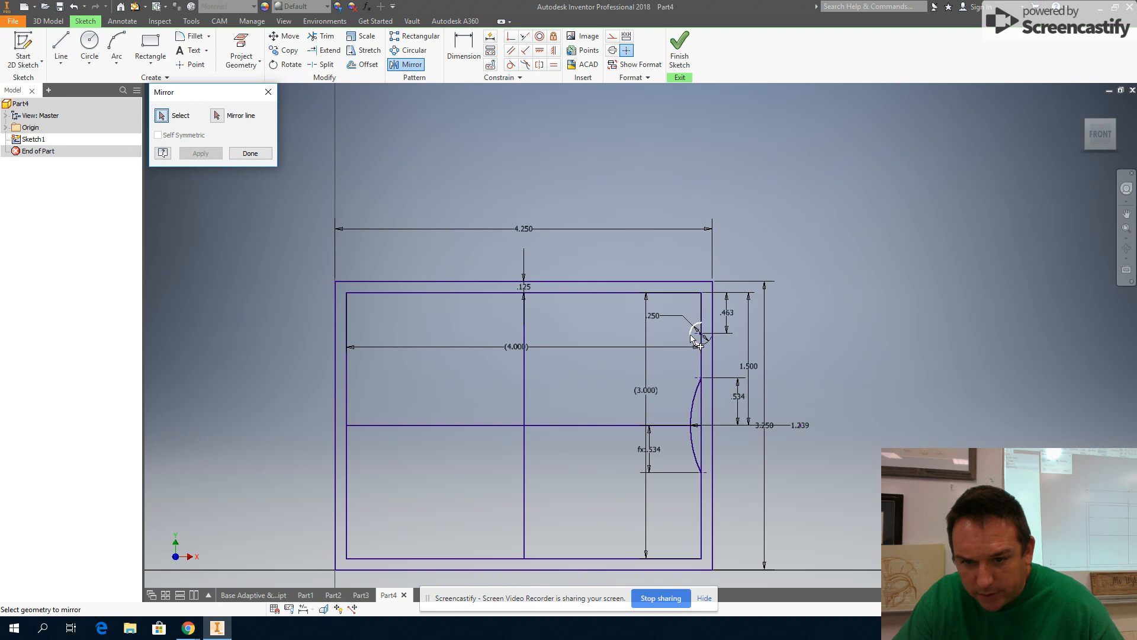
scroll(696, 340, down, 2)
scroll(707, 341, up, 8)
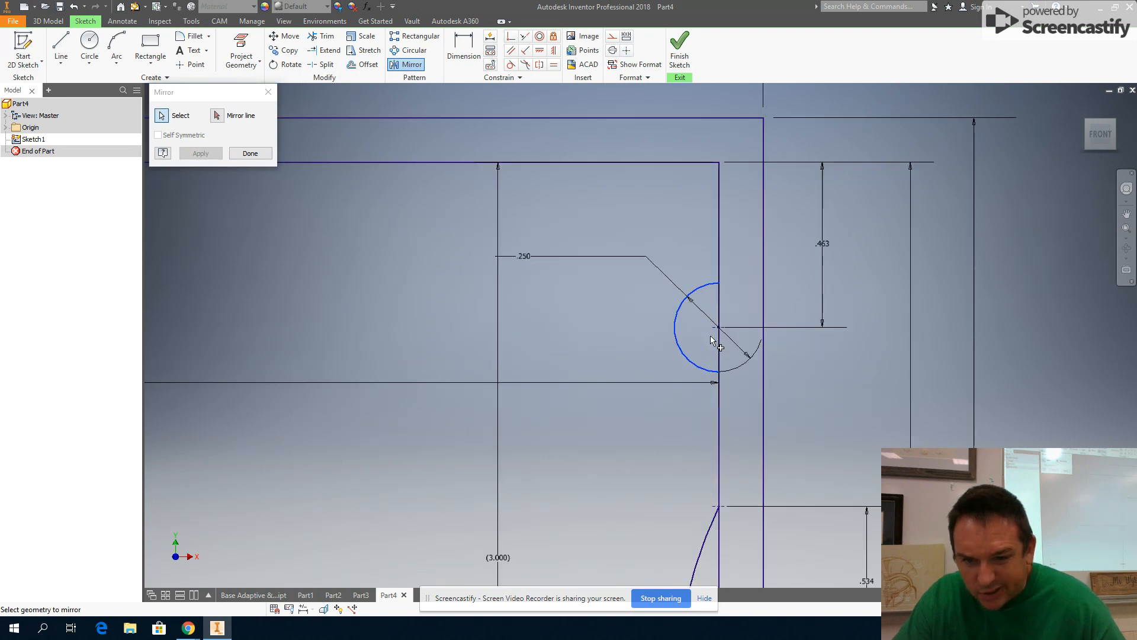
scroll(710, 335, up, 3)
click(727, 344)
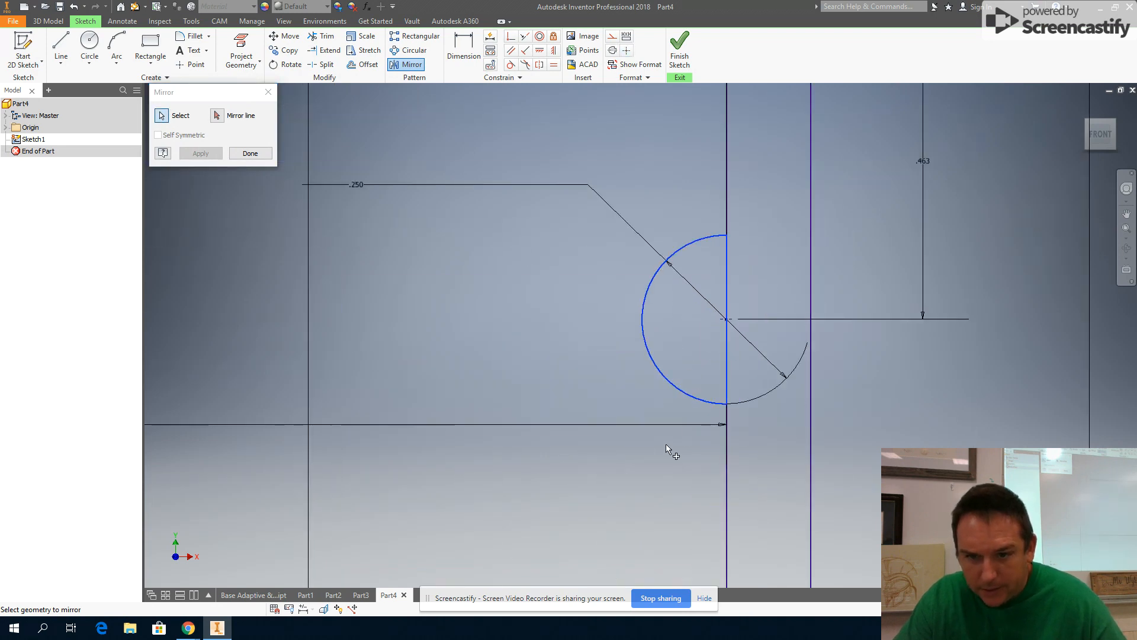
middle_drag(666, 444, 650, 239)
scroll(658, 320, down, 4)
middle_drag(626, 426, 615, 329)
scroll(615, 315, up, 3)
scroll(615, 315, down, 5)
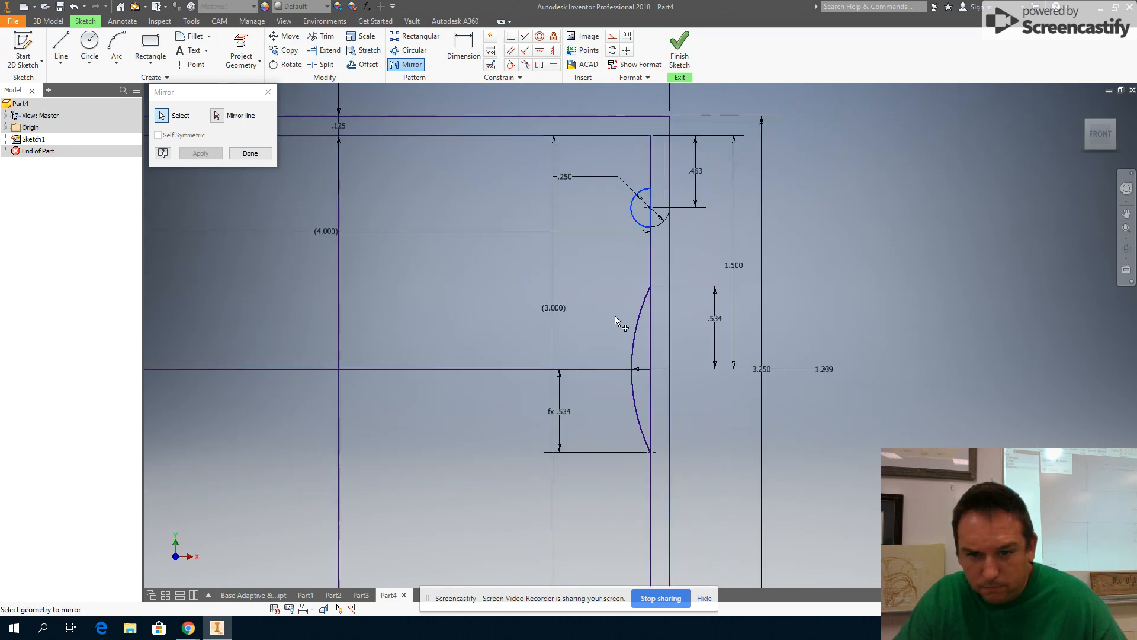
scroll(615, 315, down, 2)
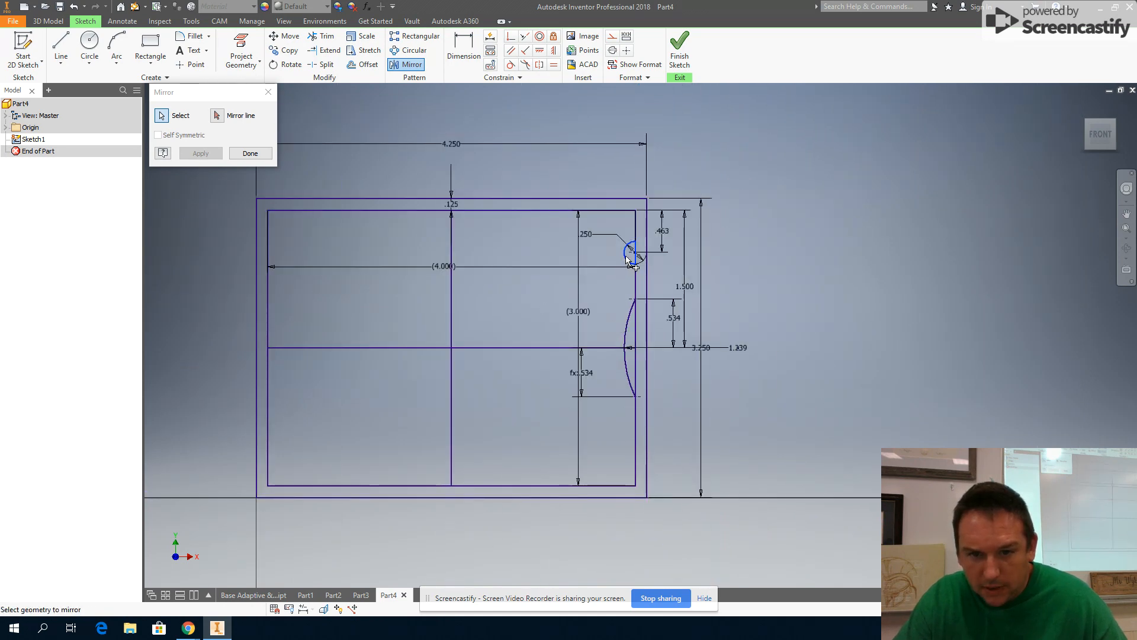
click(219, 116)
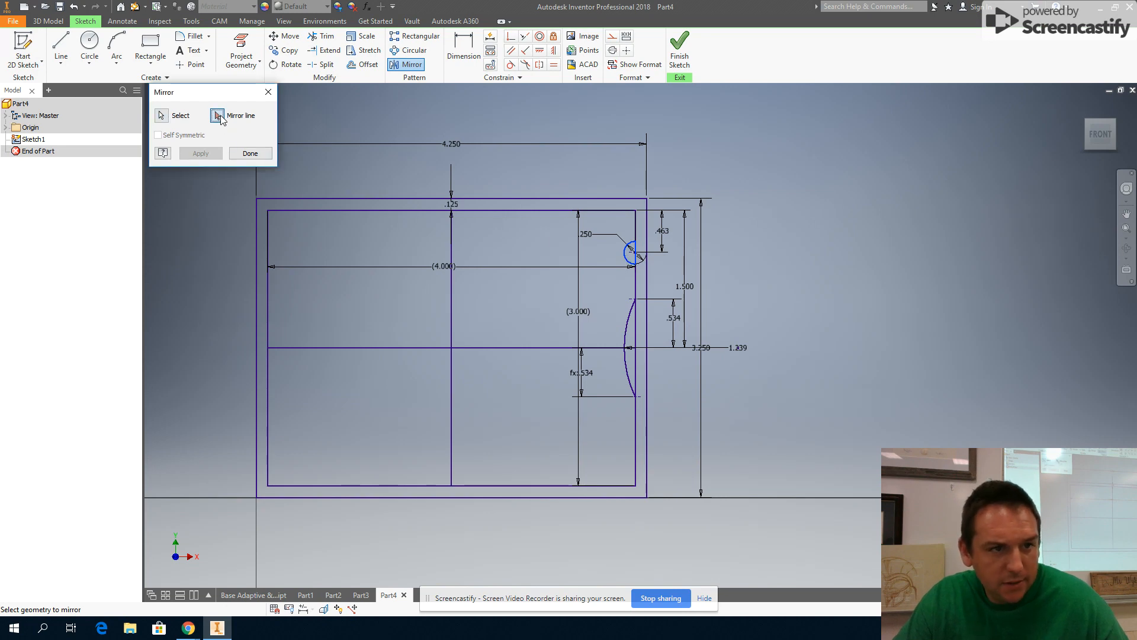
click(490, 347)
click(201, 153)
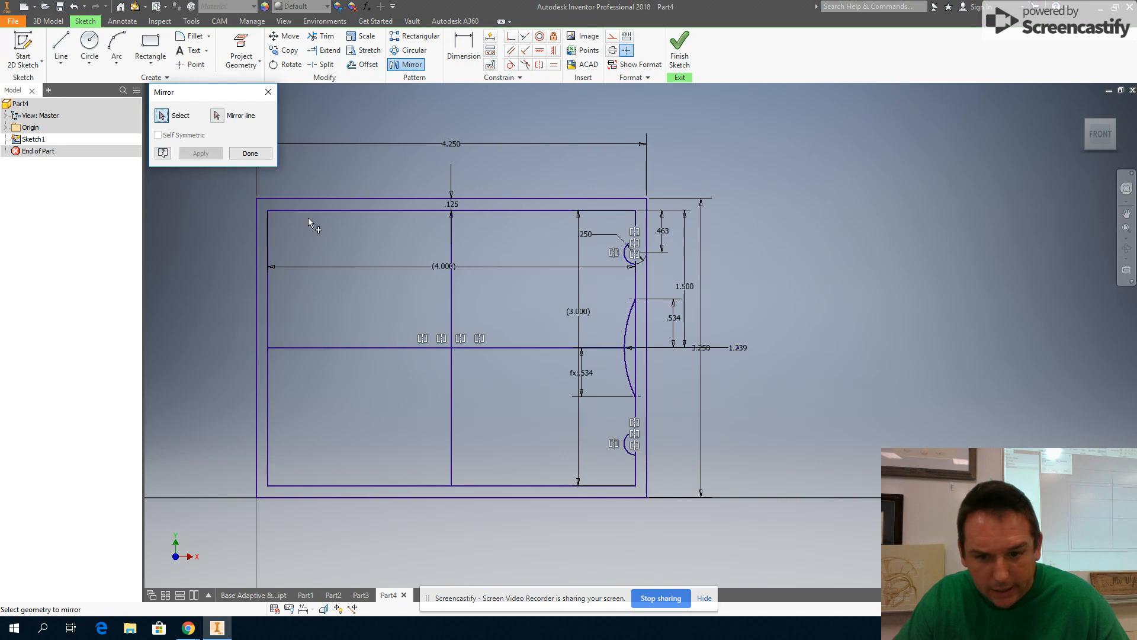
click(249, 155)
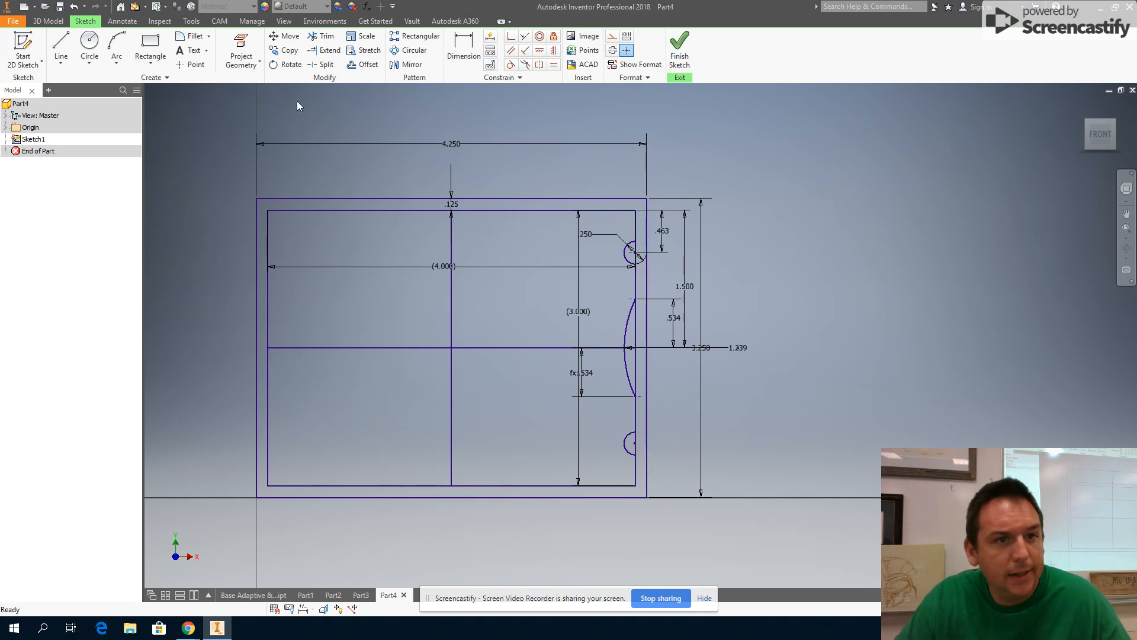
click(405, 65)
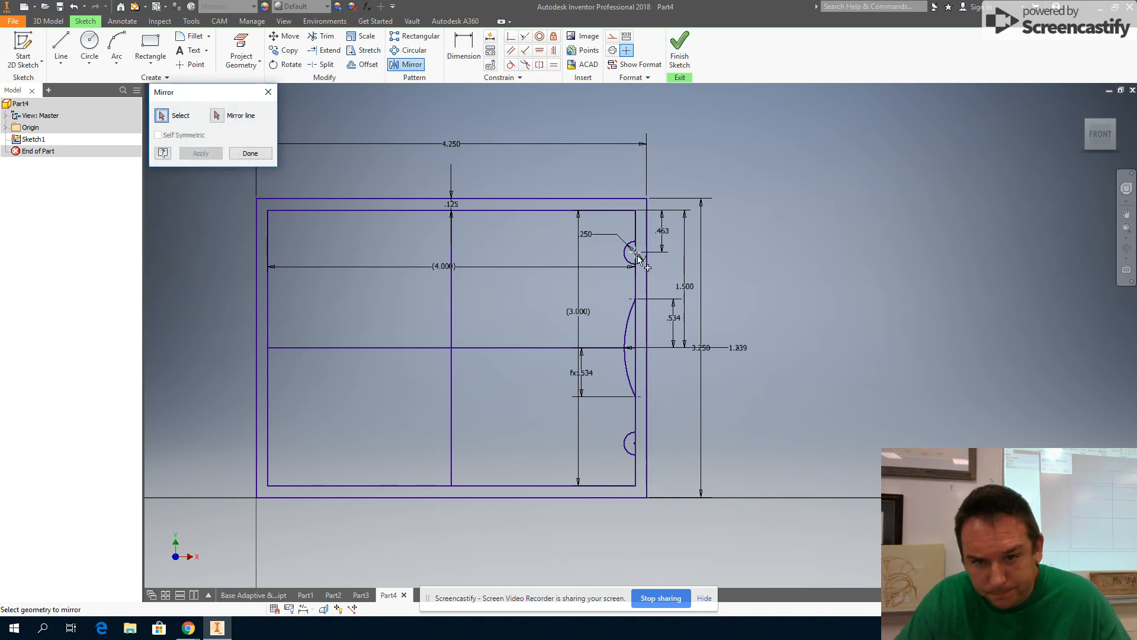
scroll(632, 255, up, 4)
click(608, 270)
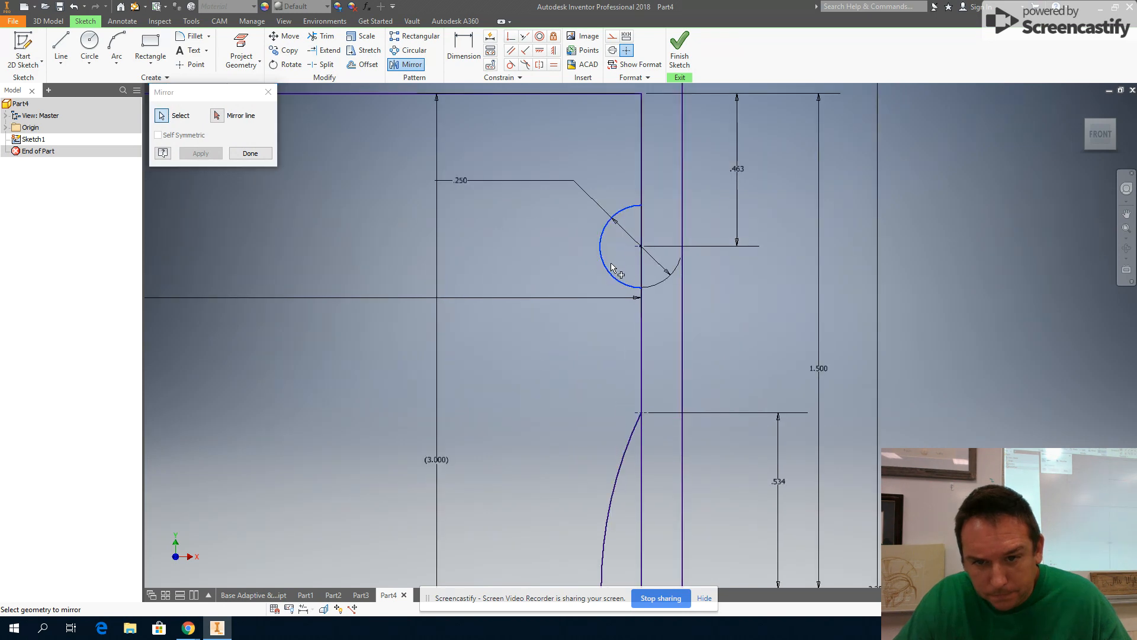
click(641, 265)
scroll(605, 462, down, 2)
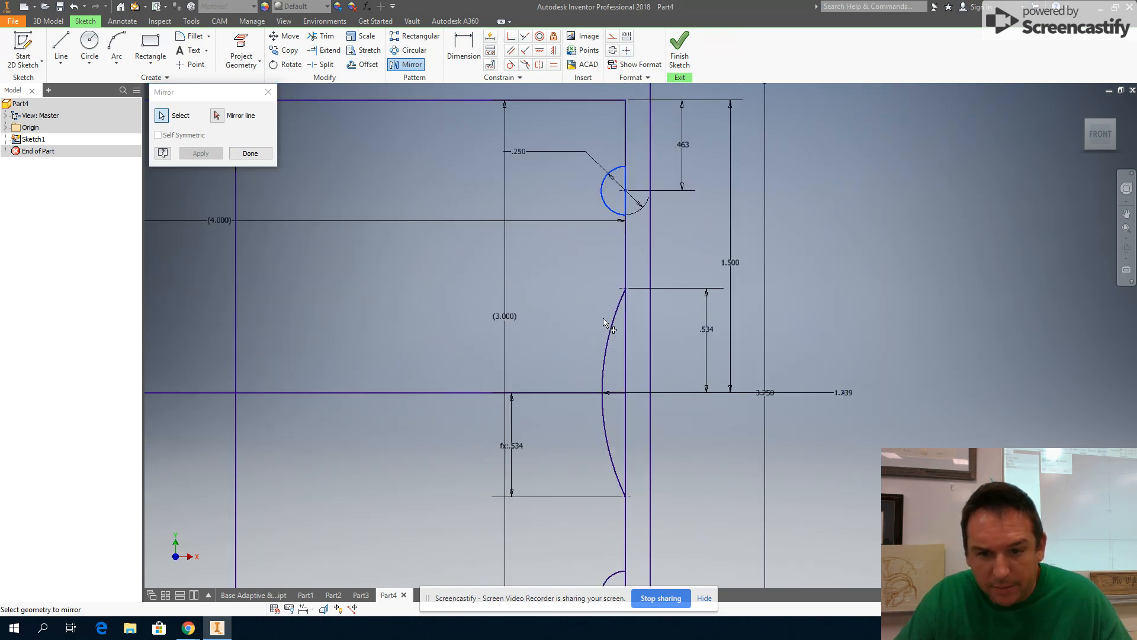
click(608, 358)
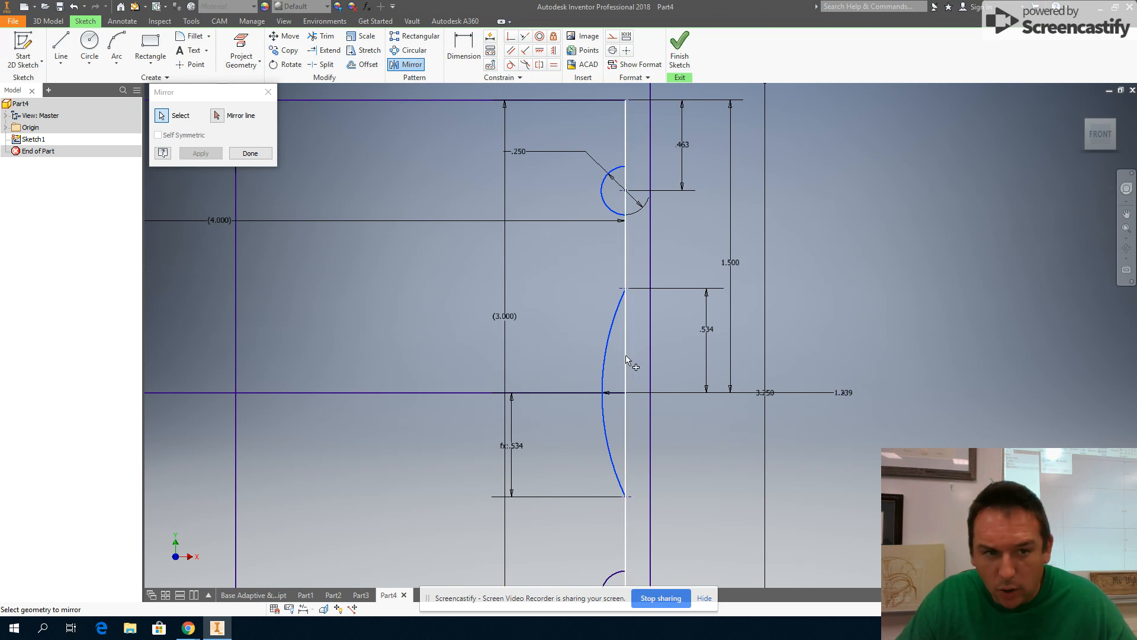
click(262, 155)
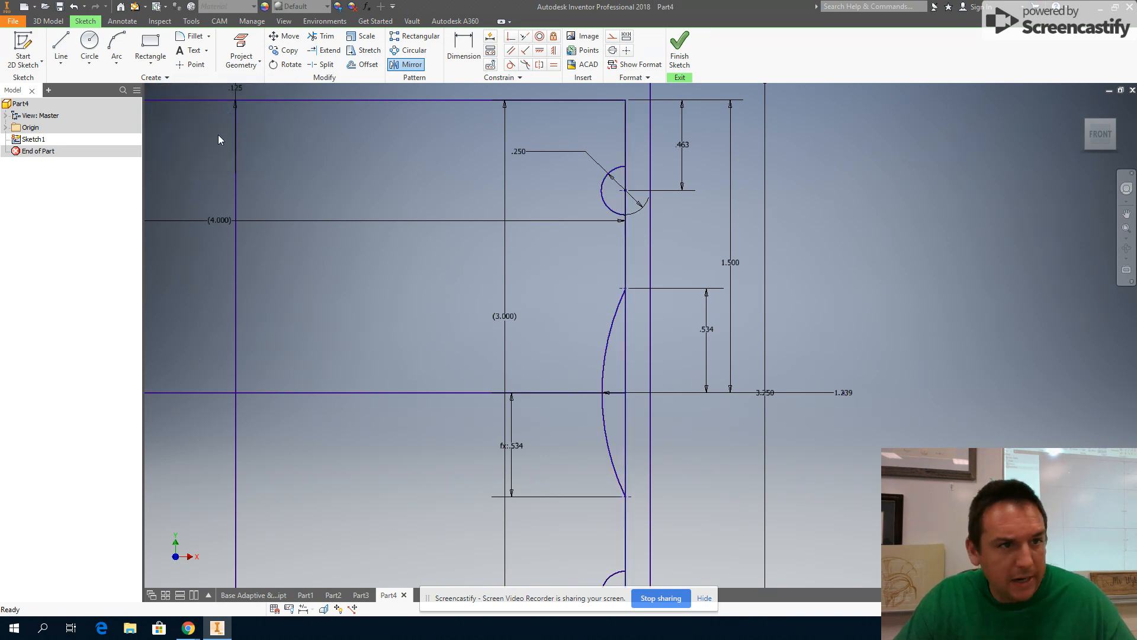
Step: Draw a vertical line joining the 1.239 in arc's two endpoints along the inner rectangle's right edge
click(61, 51)
middle_drag(639, 374, 636, 302)
click(622, 216)
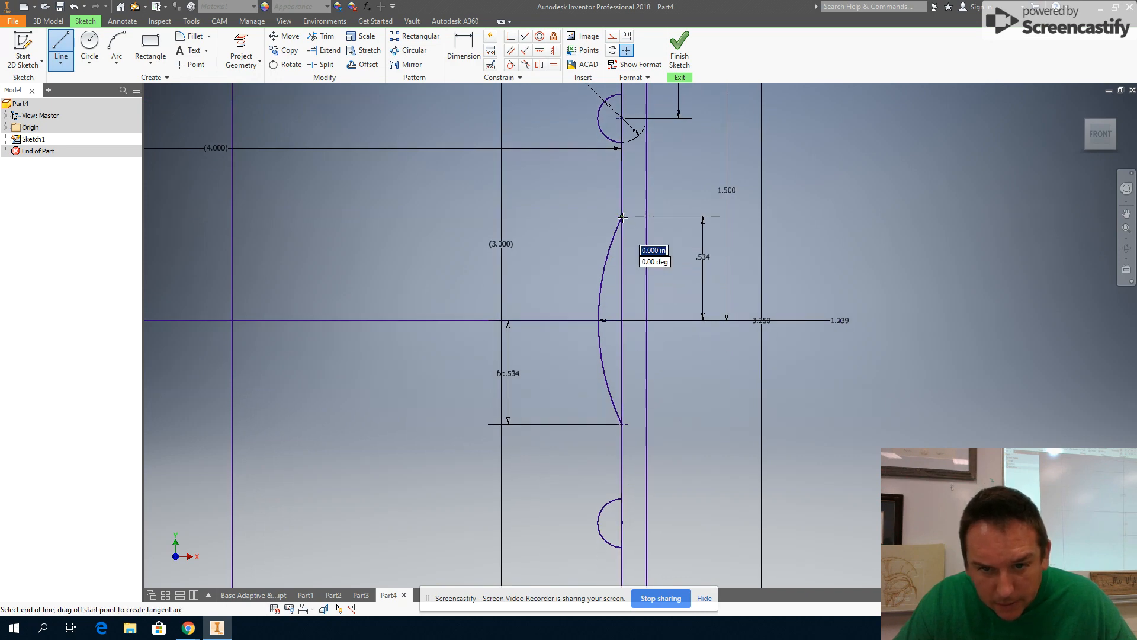
double_click(622, 423)
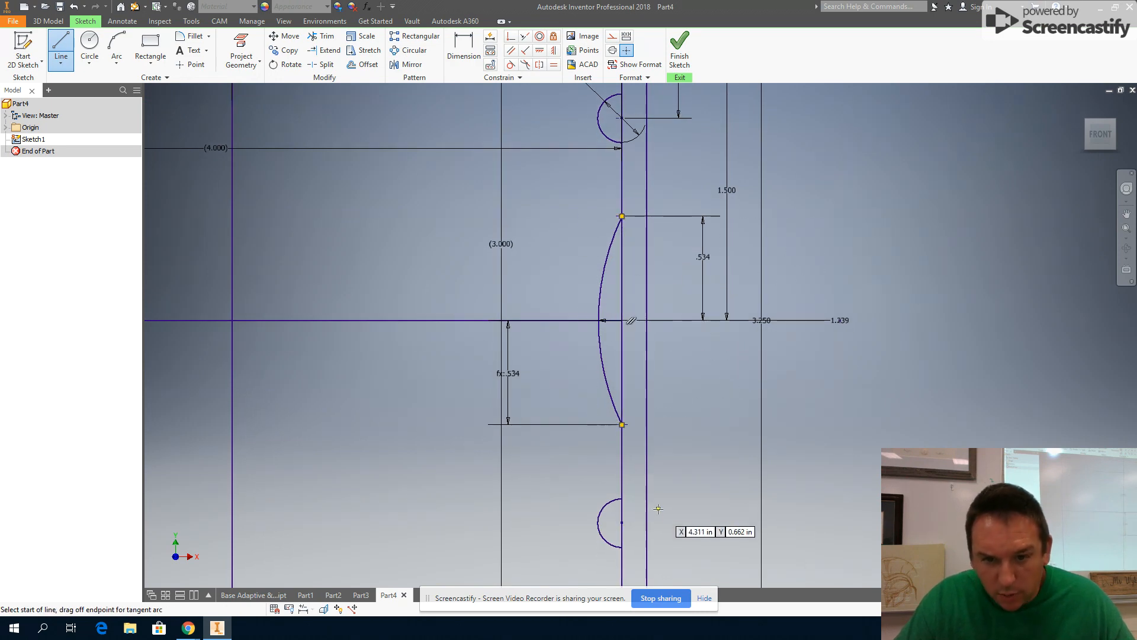
Step: Draw a vertical line closing the lower semicircular notch along the inner rectangle's right edge
middle_drag(629, 530, 619, 269)
click(595, 238)
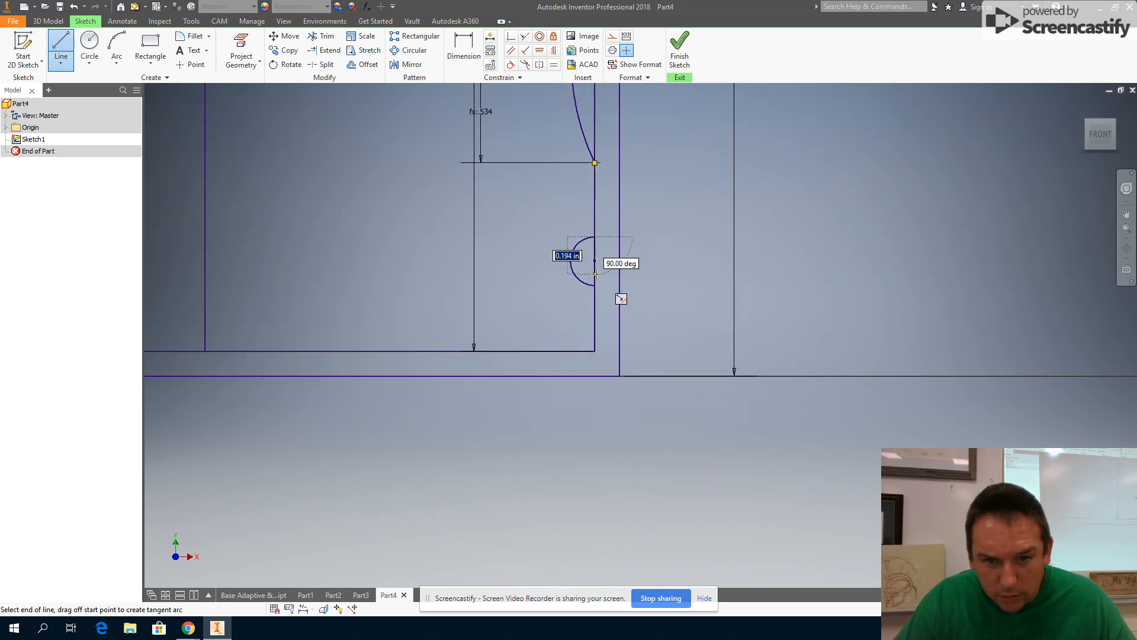
double_click(595, 284)
key(Escape)
scroll(590, 385, down, 3)
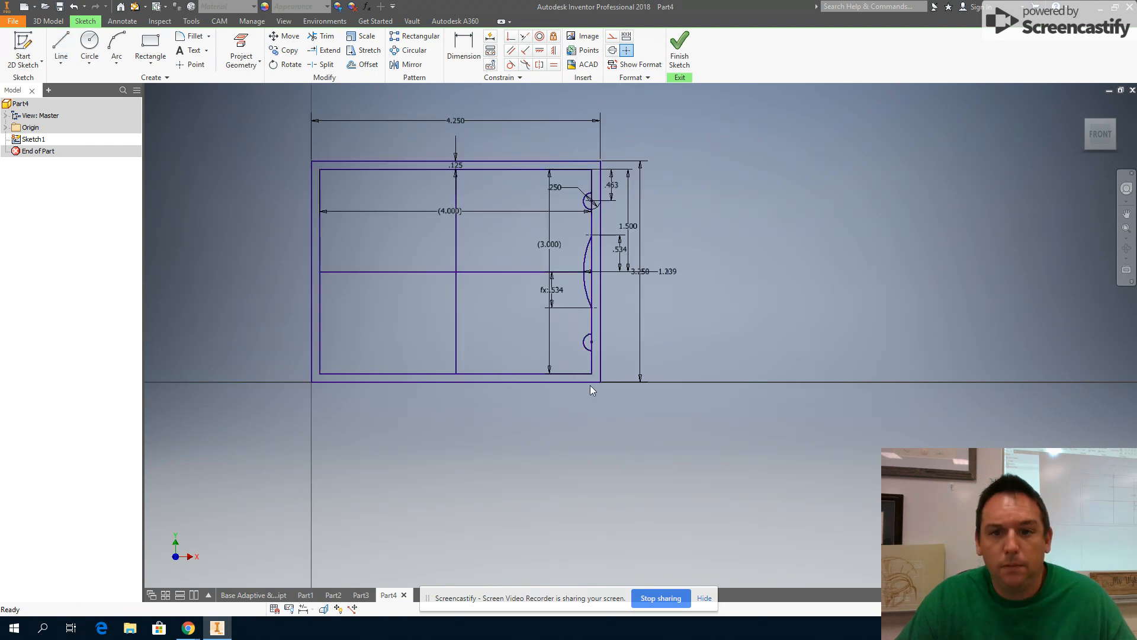
Step: Mirror the right edge's two semicircular notches and 1.239 in arc, with their closing lines, across the inner rectangle's vertical center line
scroll(590, 356, up, 5)
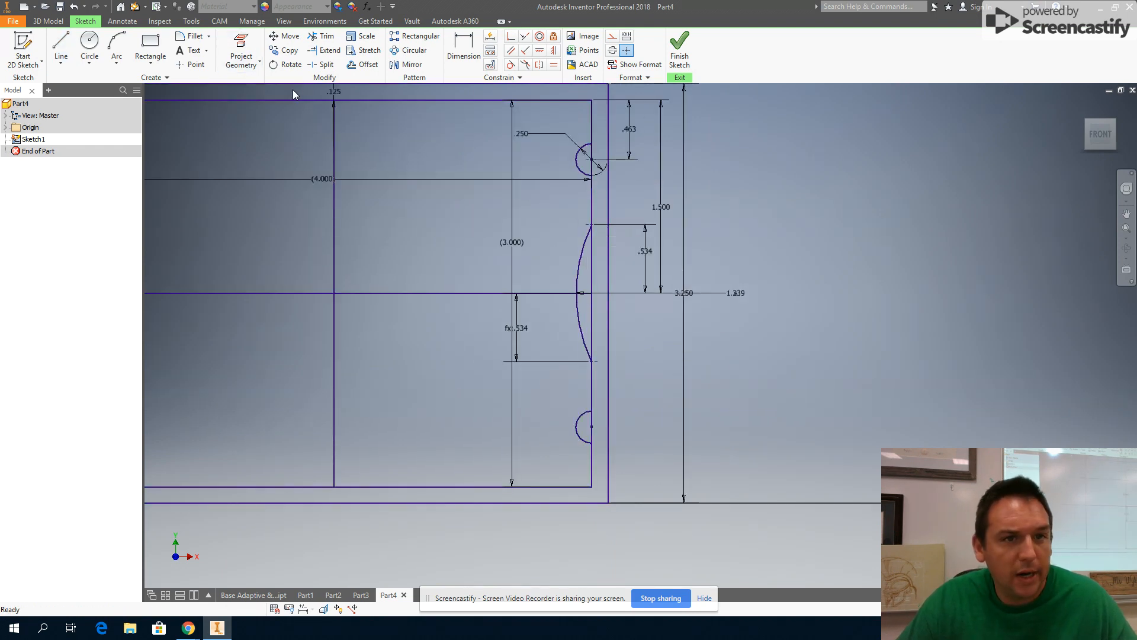
click(396, 66)
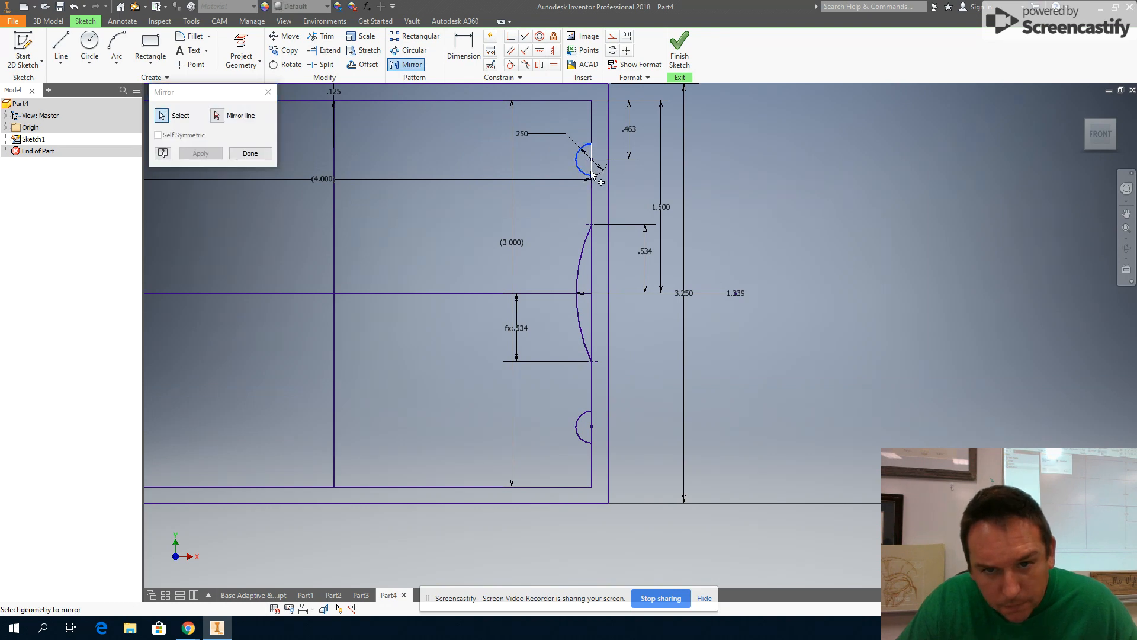
click(583, 244)
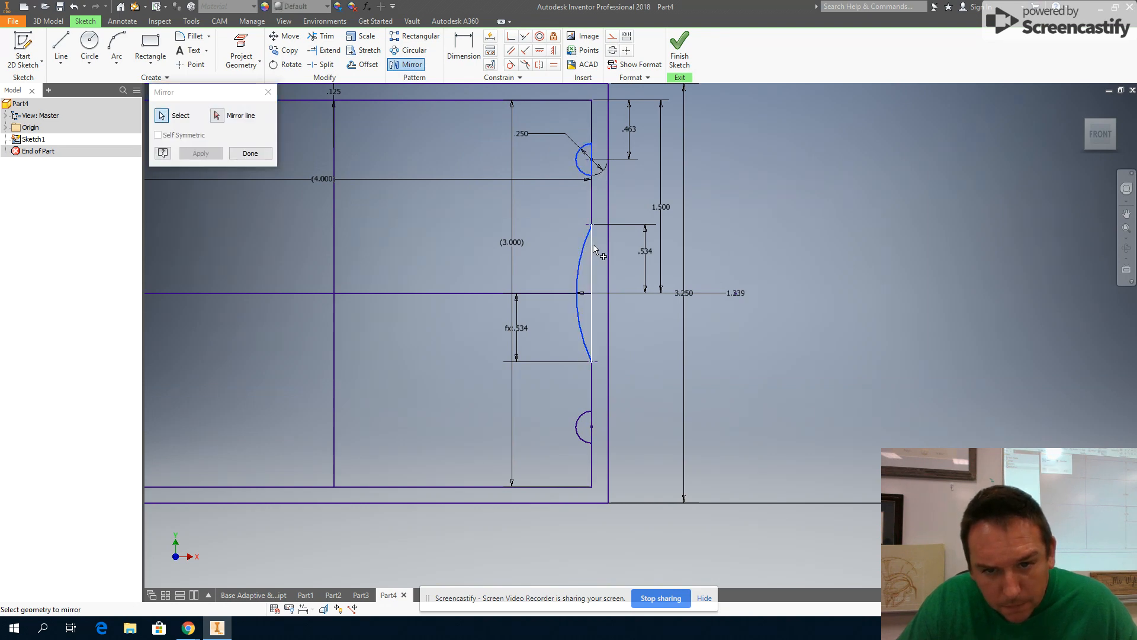
click(579, 433)
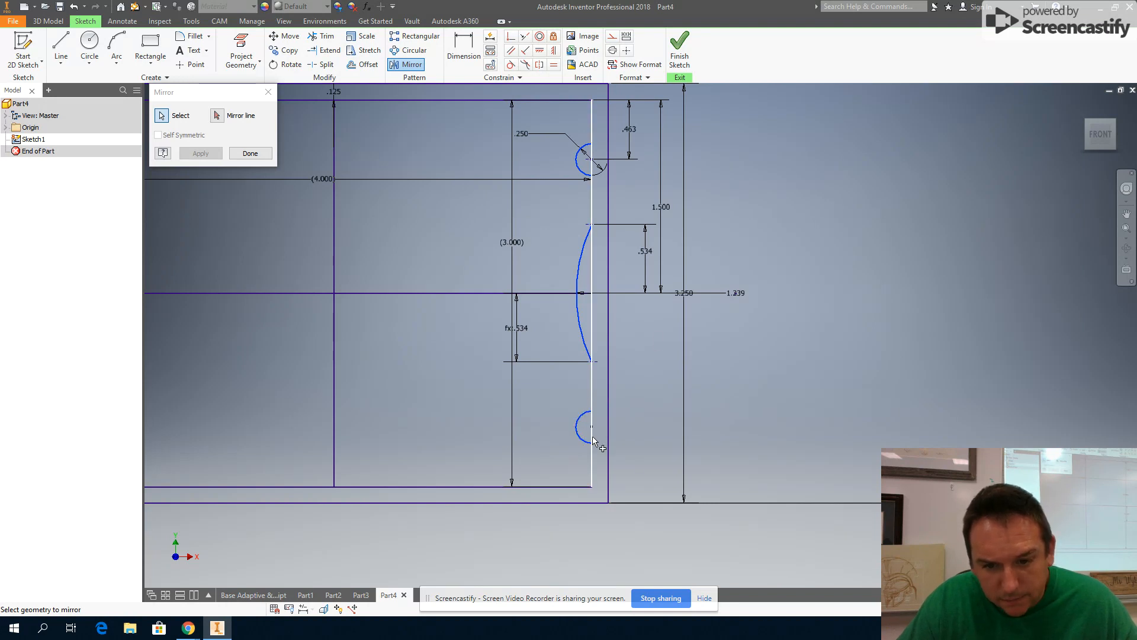
click(631, 457)
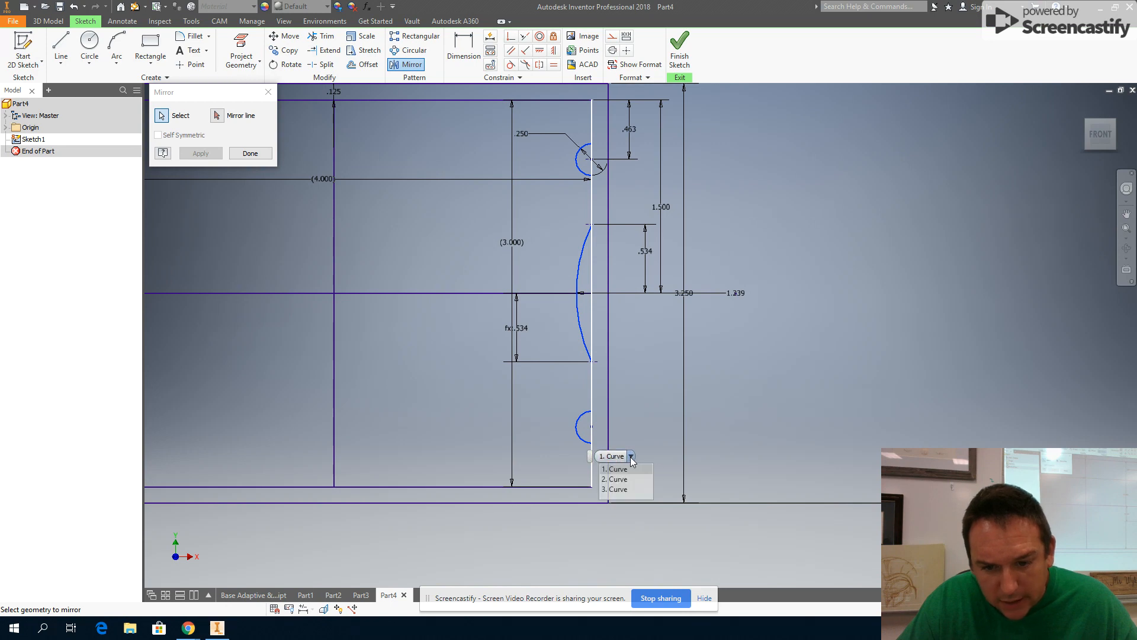
click(627, 477)
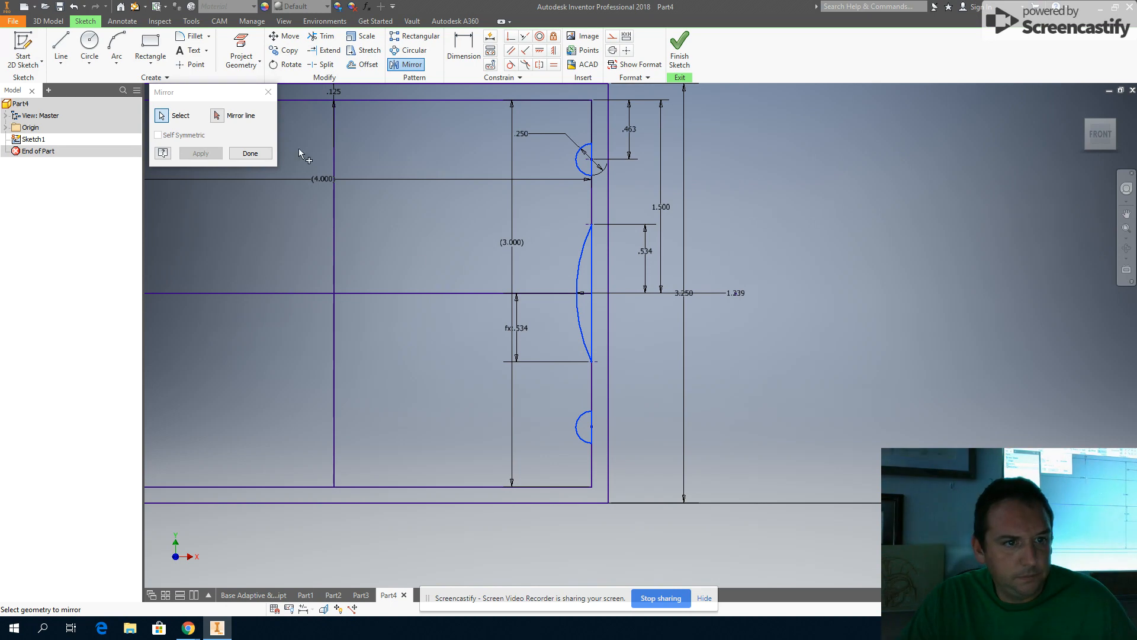
click(217, 115)
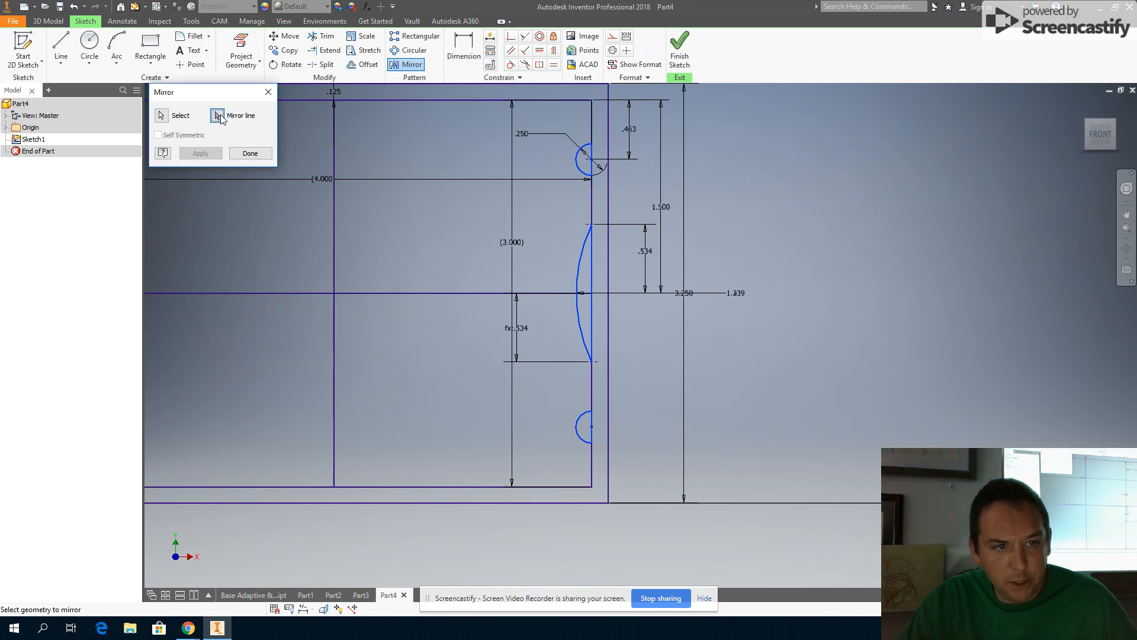
click(334, 272)
scroll(314, 315, down, 3)
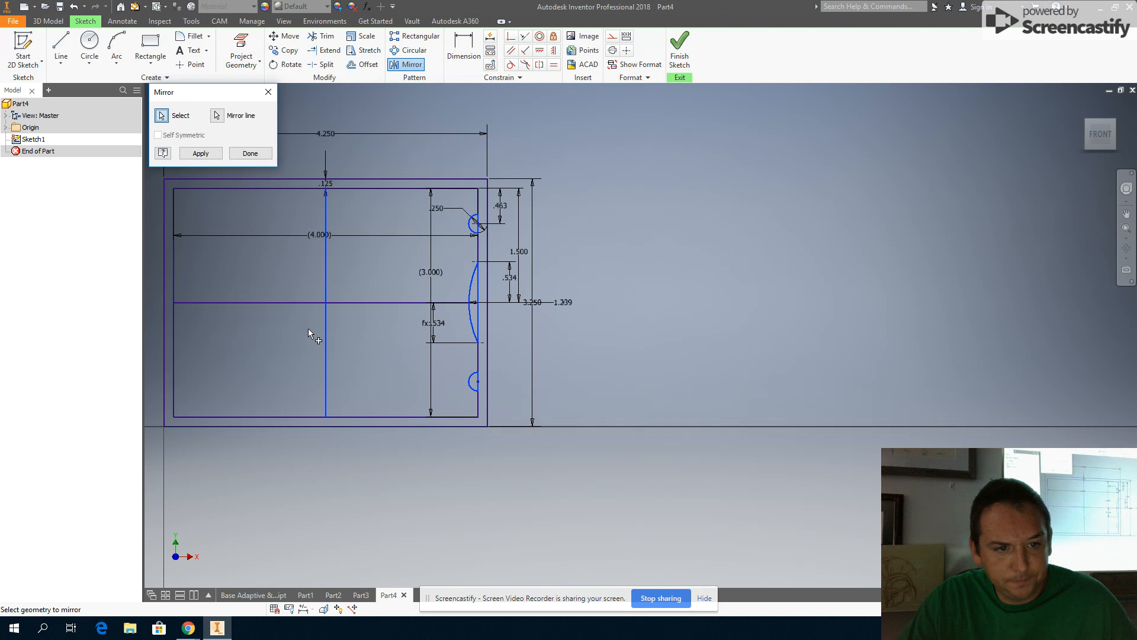
click(208, 156)
click(250, 153)
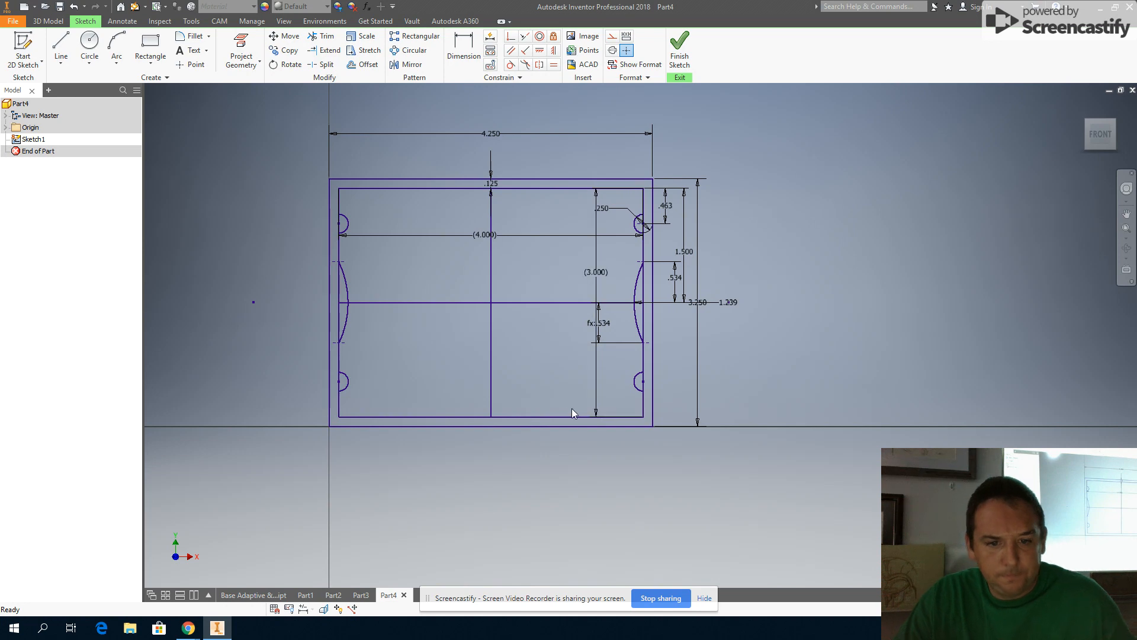
Step: Check the reference drawing and offset the inner rectangle inward by about 0.743 in
key(alt+Tab)
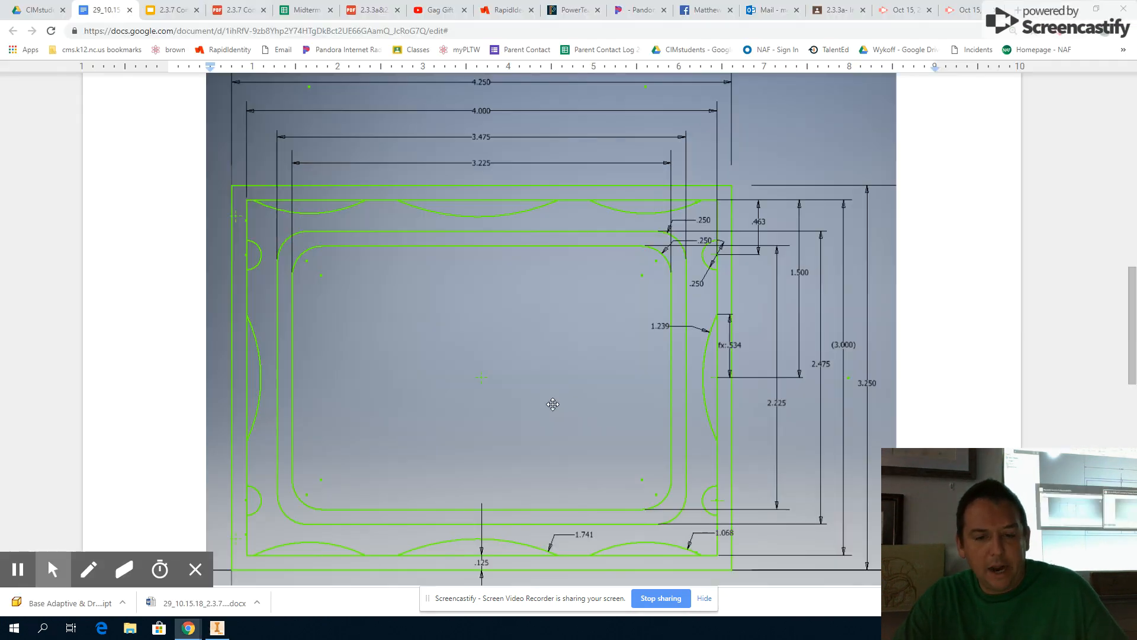
scroll(551, 406, up, 3)
scroll(525, 463, down, 6)
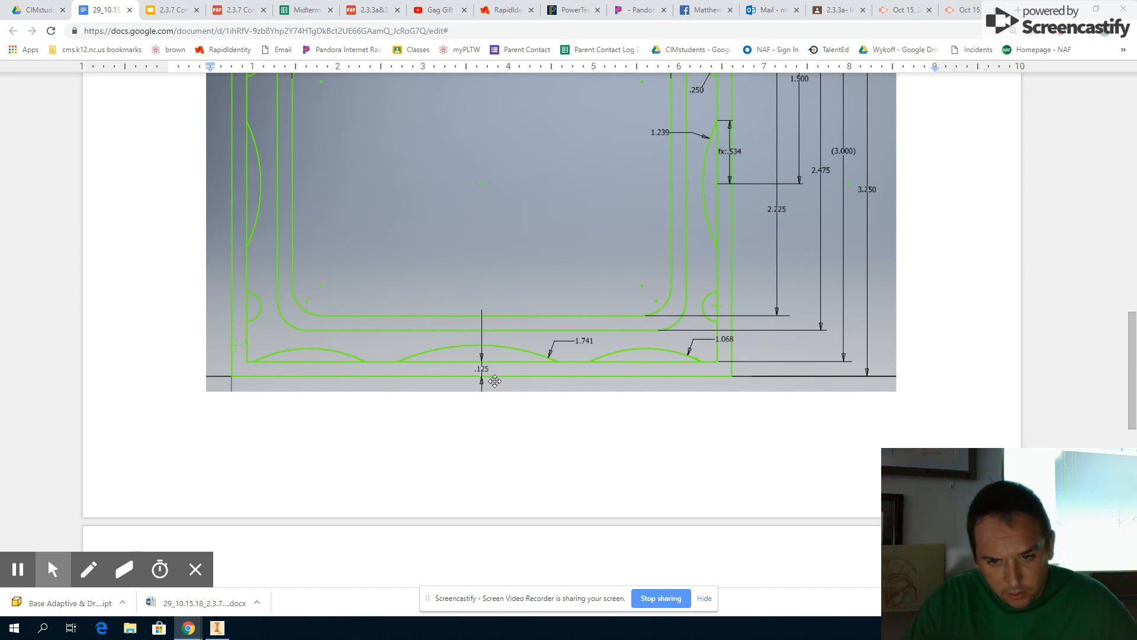
scroll(495, 381, up, 1)
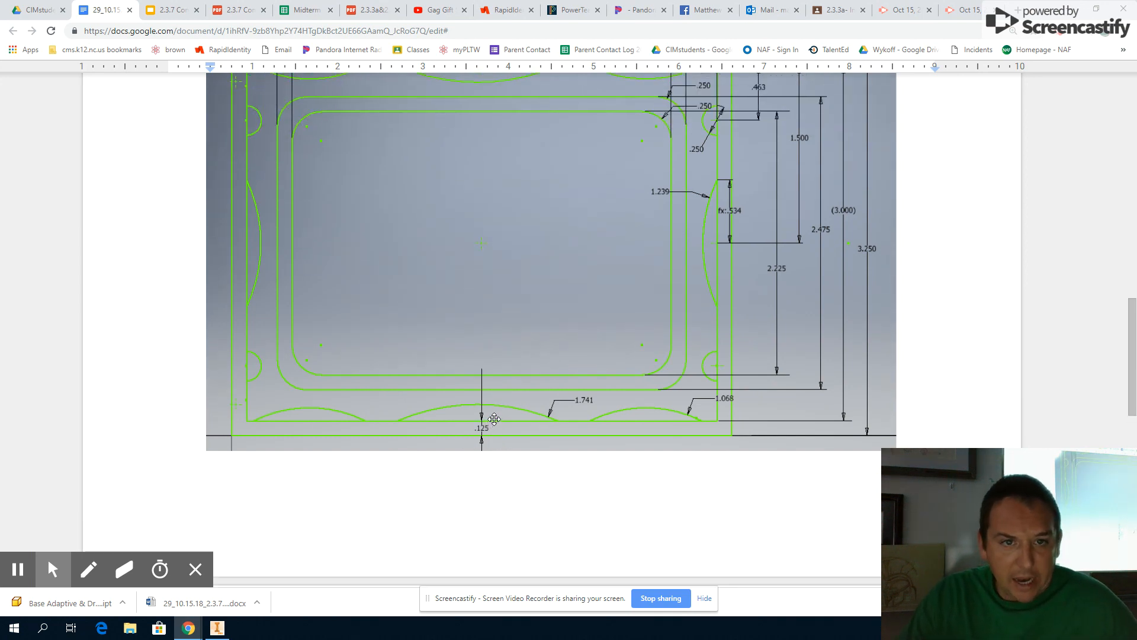
scroll(494, 419, up, 1)
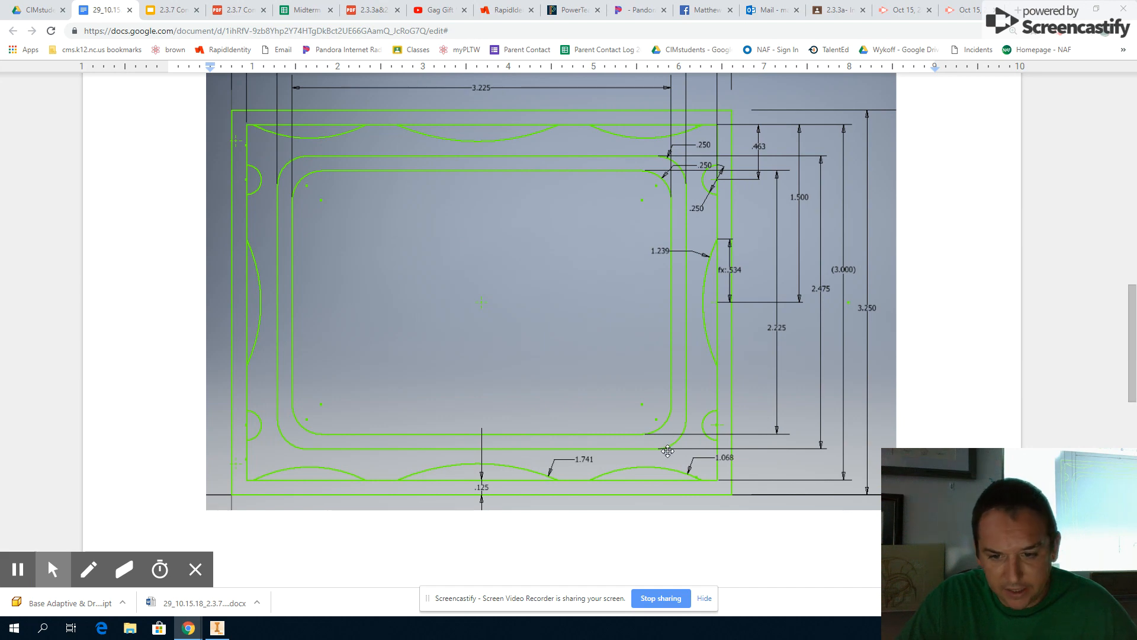
key(alt+Tab)
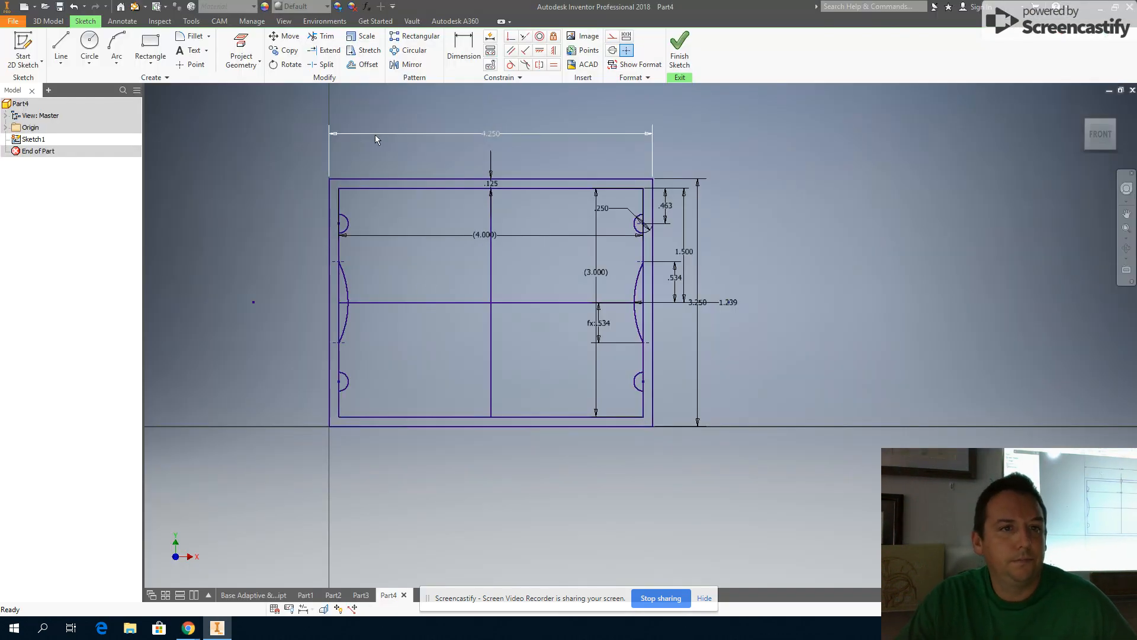
click(363, 65)
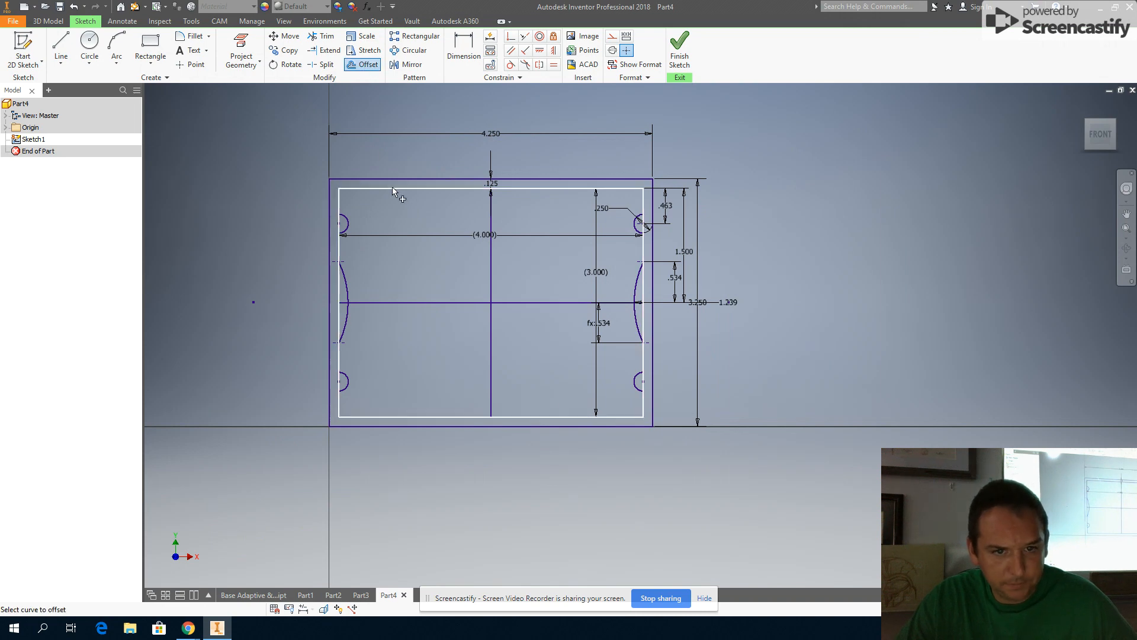
click(393, 189)
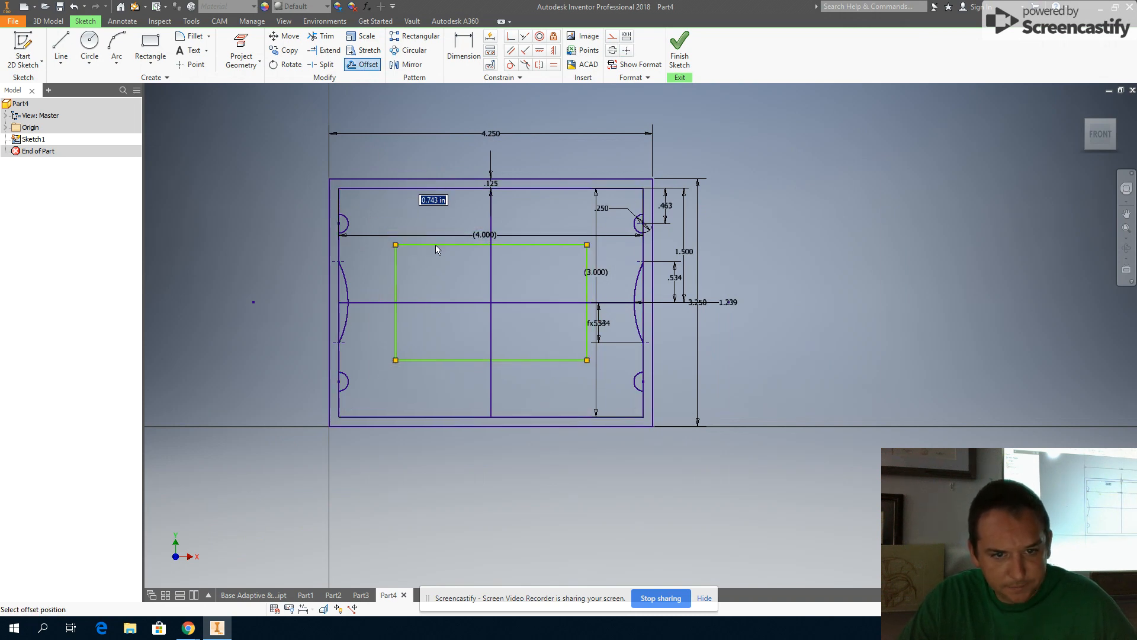
click(436, 248)
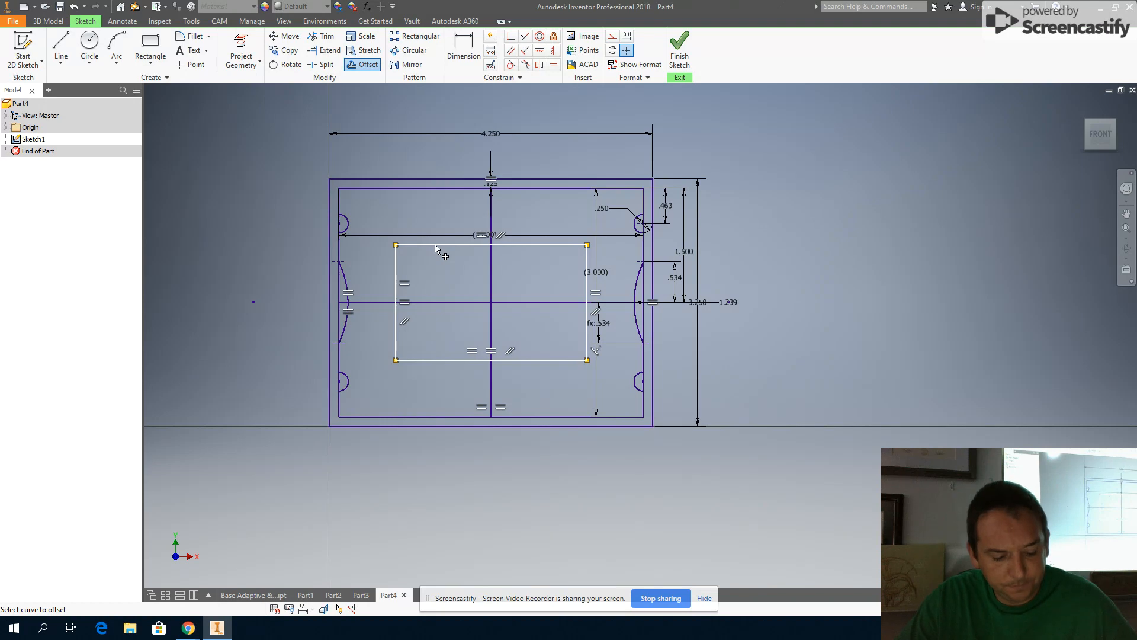
key(Escape)
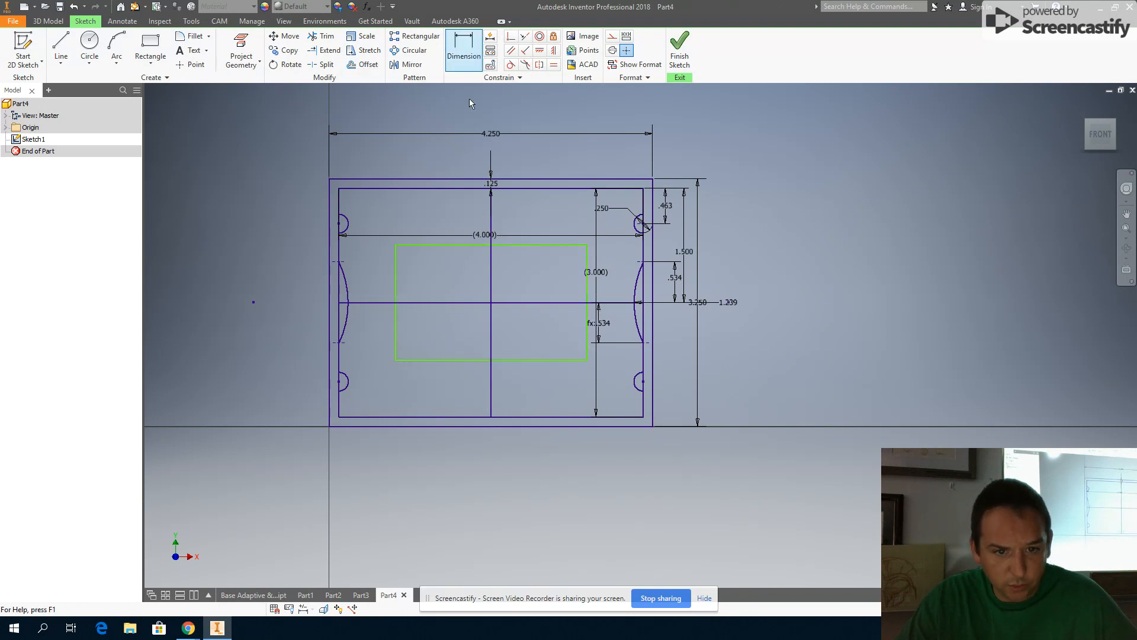
Step: Check the reference drawing and dimension the offset rectangle's top edge to a width of 3.225 in
click(457, 244)
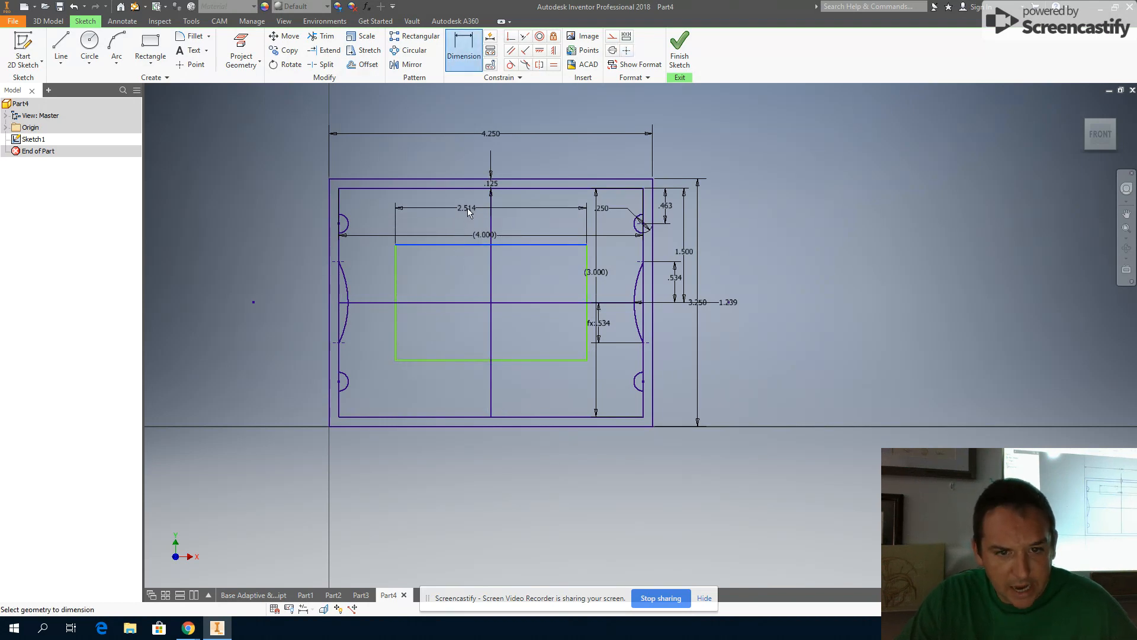
key(alt+Tab)
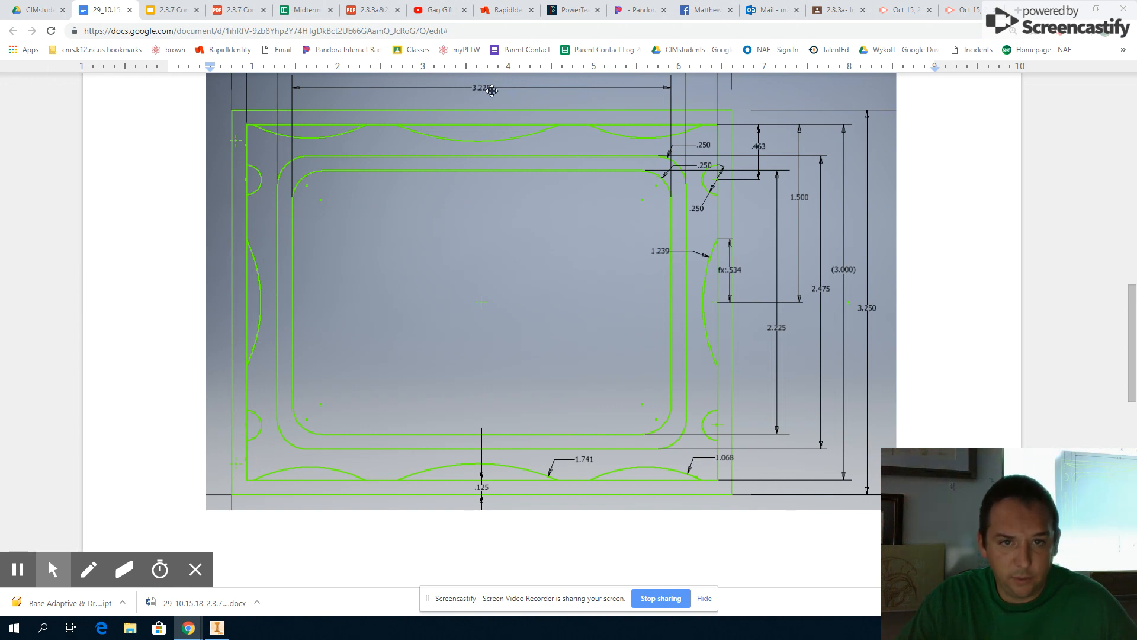
key(alt+Tab)
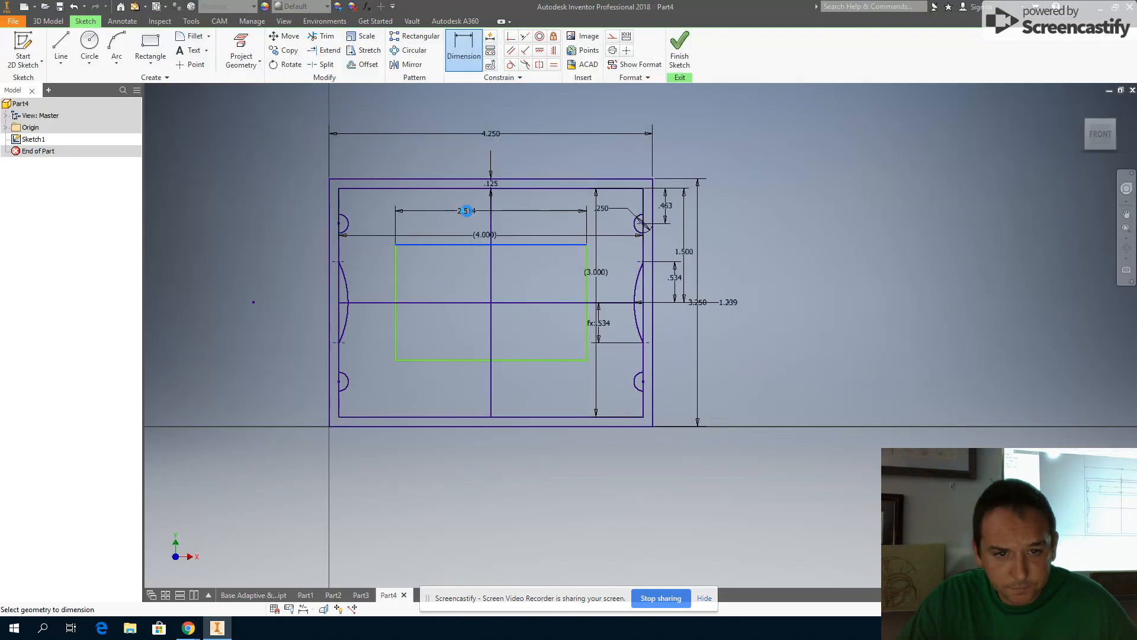
click(495, 204)
text(3.225)
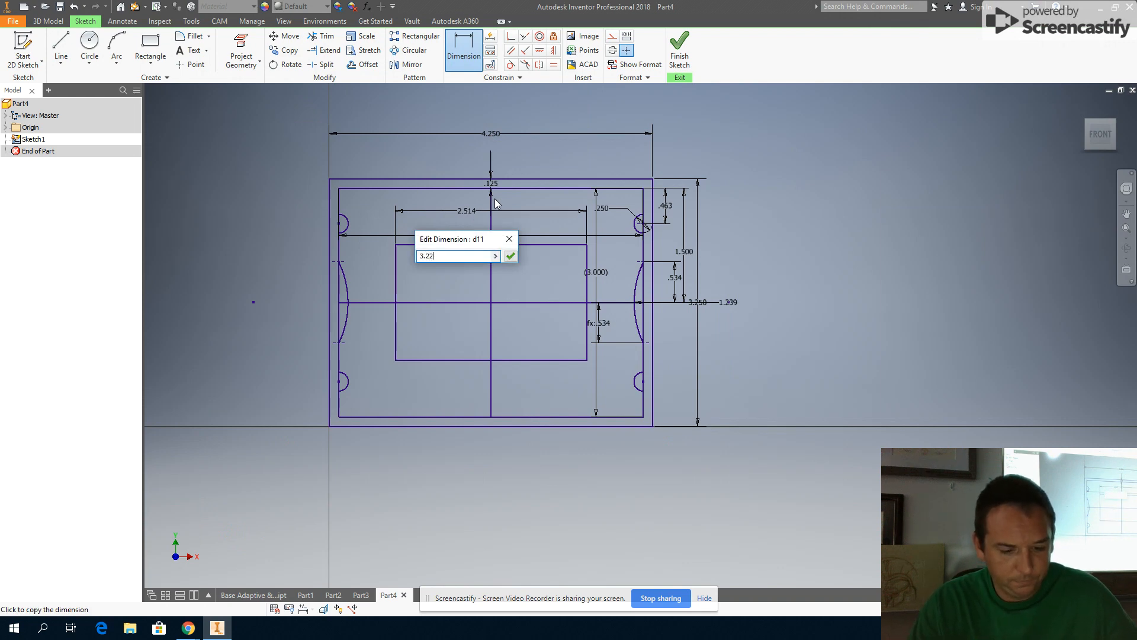
key(Return)
Step: Check the reference drawing and add a driven height dimension along the offset rectangle's right edge
key(alt+Tab)
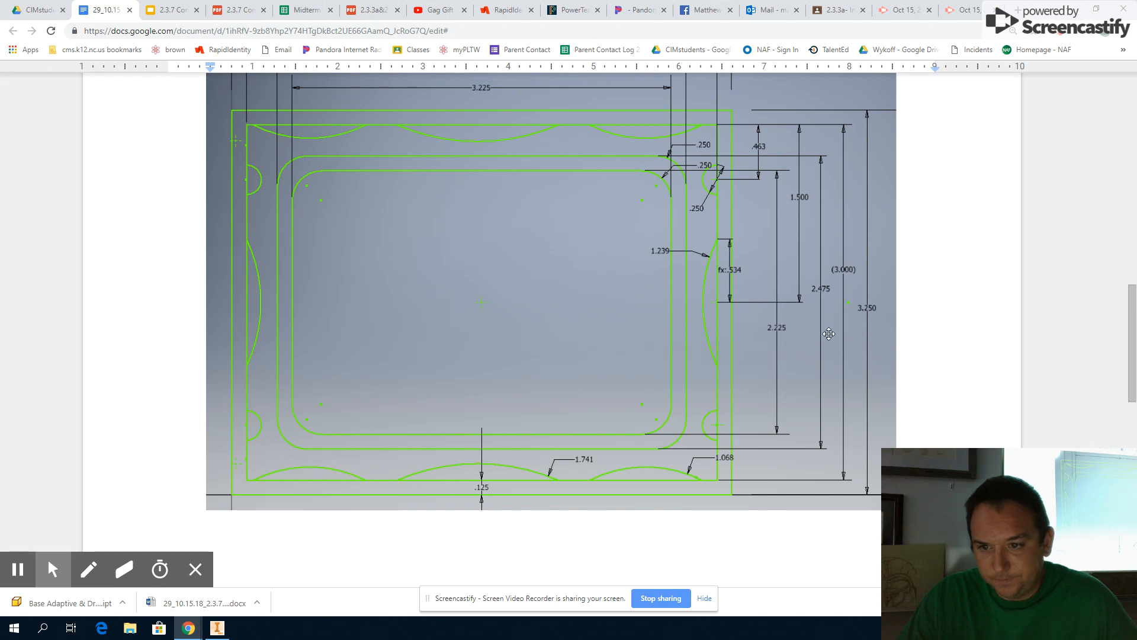
key(alt+Tab)
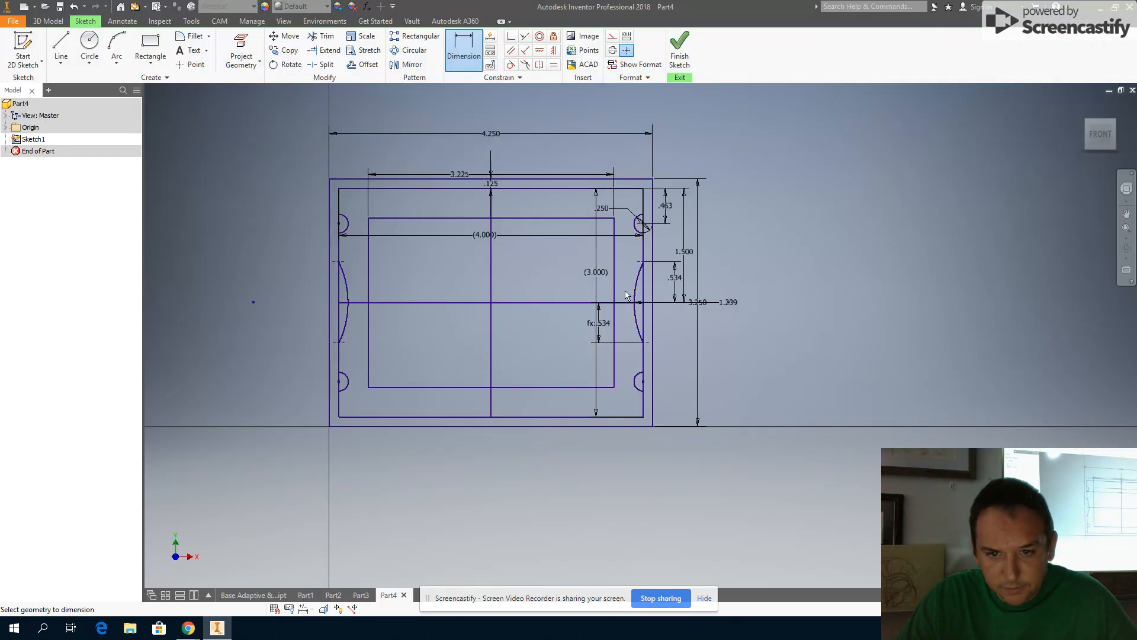
click(614, 269)
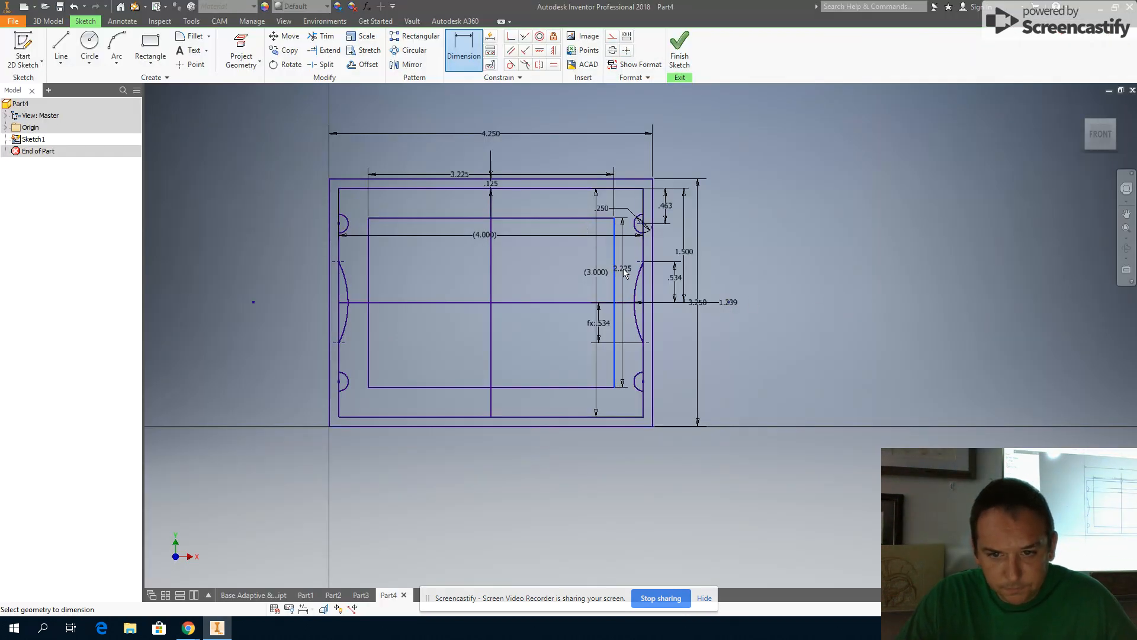
click(629, 273)
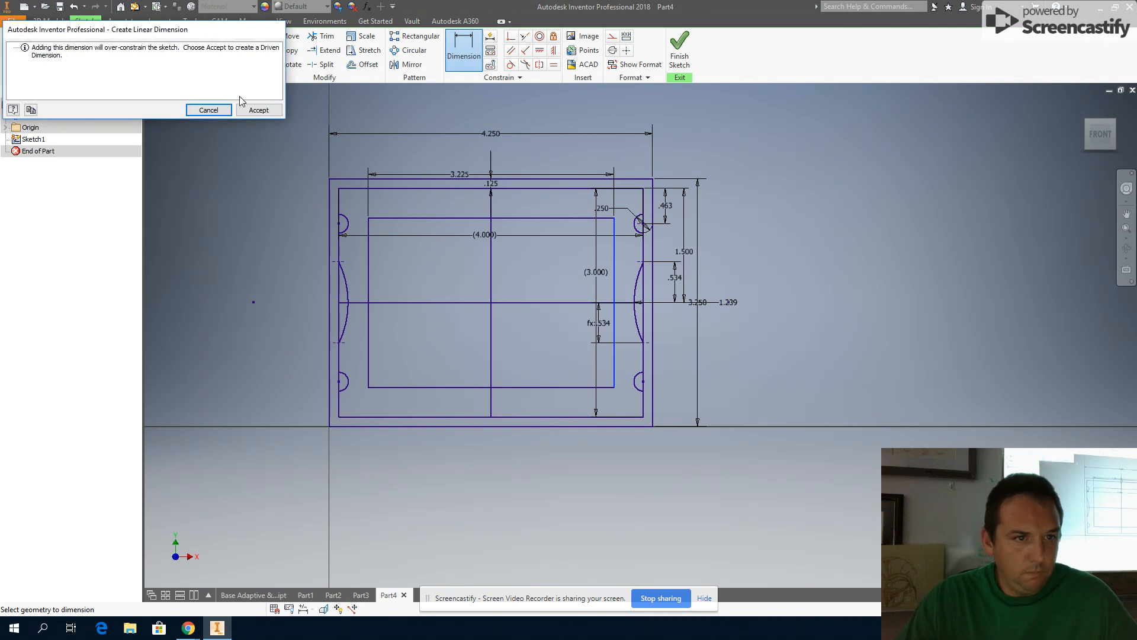
click(257, 111)
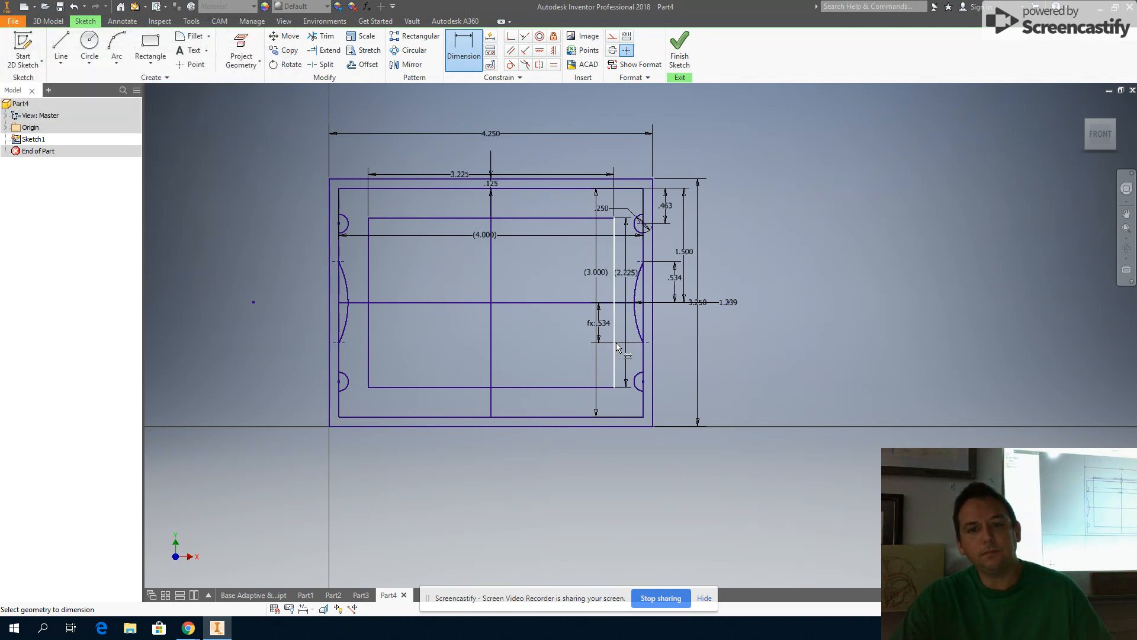
Step: Recheck the reference drawing's rectangle dimensions and set the offset rectangle's width to 3.475 in
key(alt+Tab)
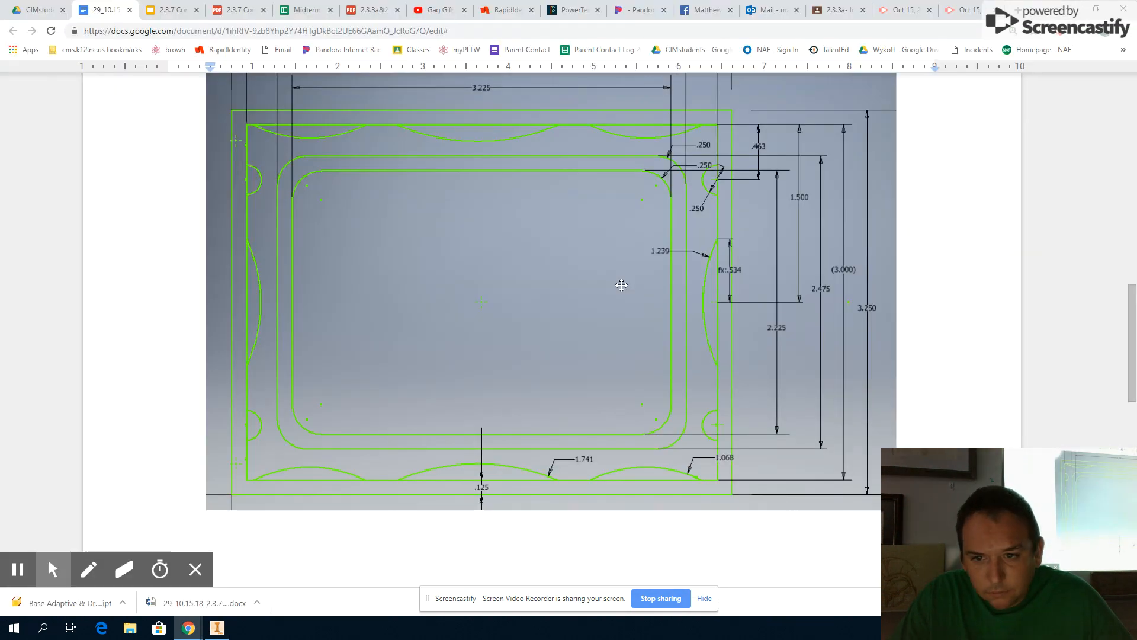
key(alt+Tab)
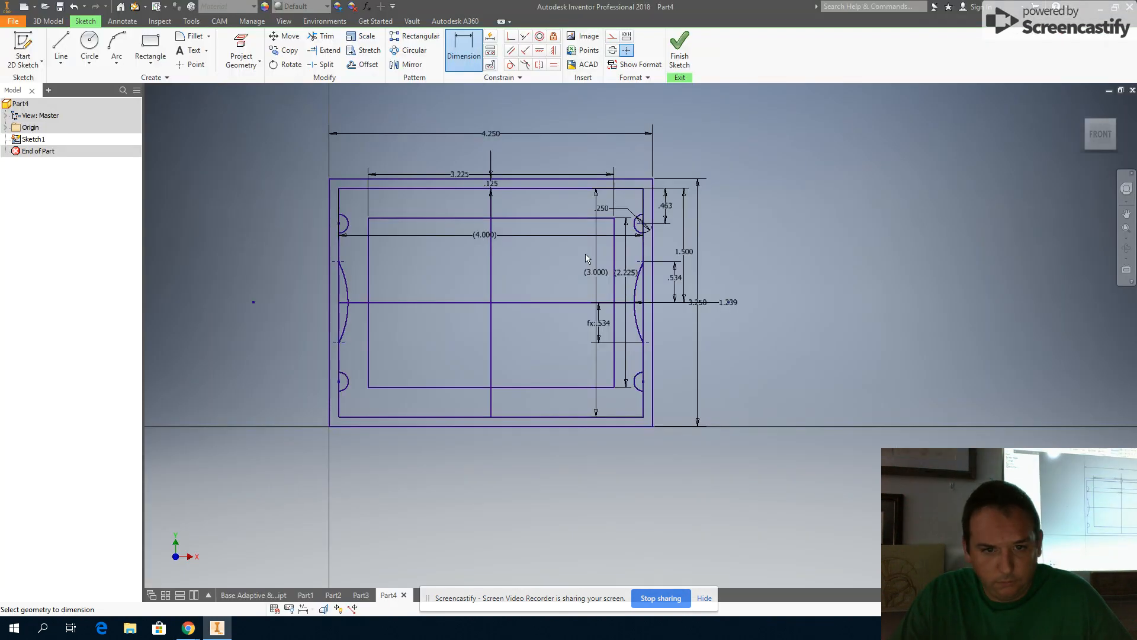
key(alt+Tab)
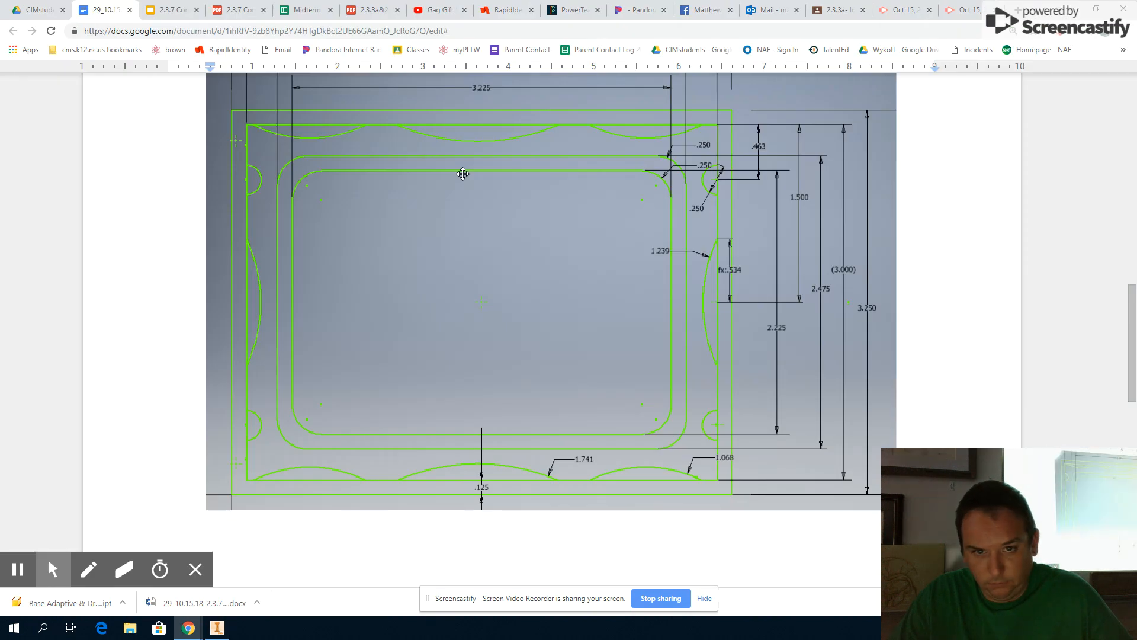
middle_drag(478, 99, 486, 171)
scroll(485, 137, up, 4)
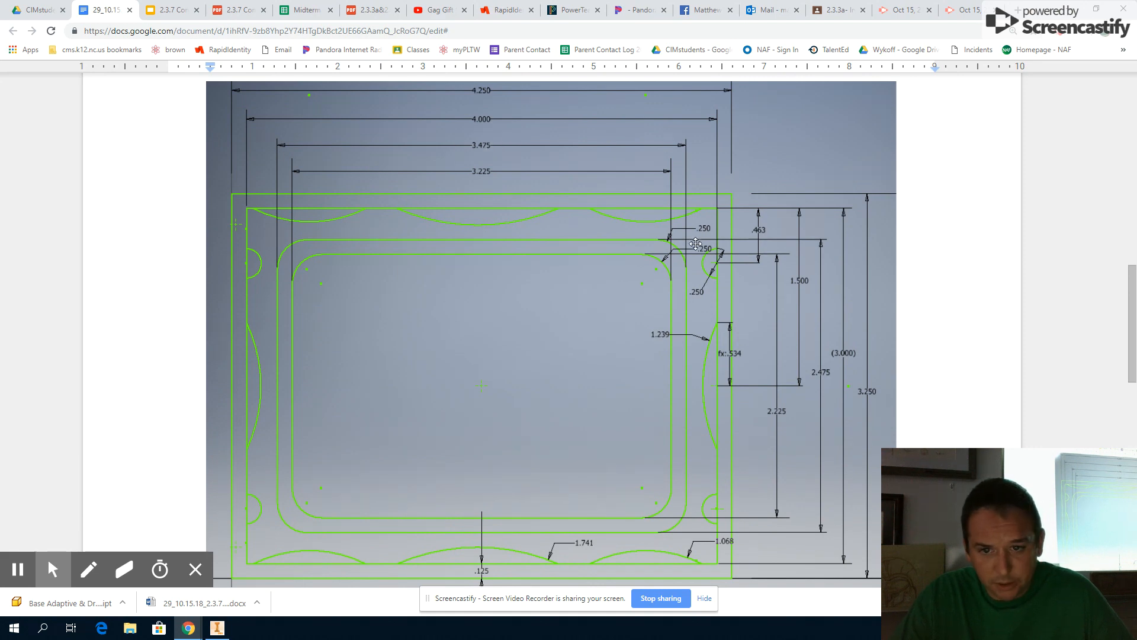
key(alt+Tab)
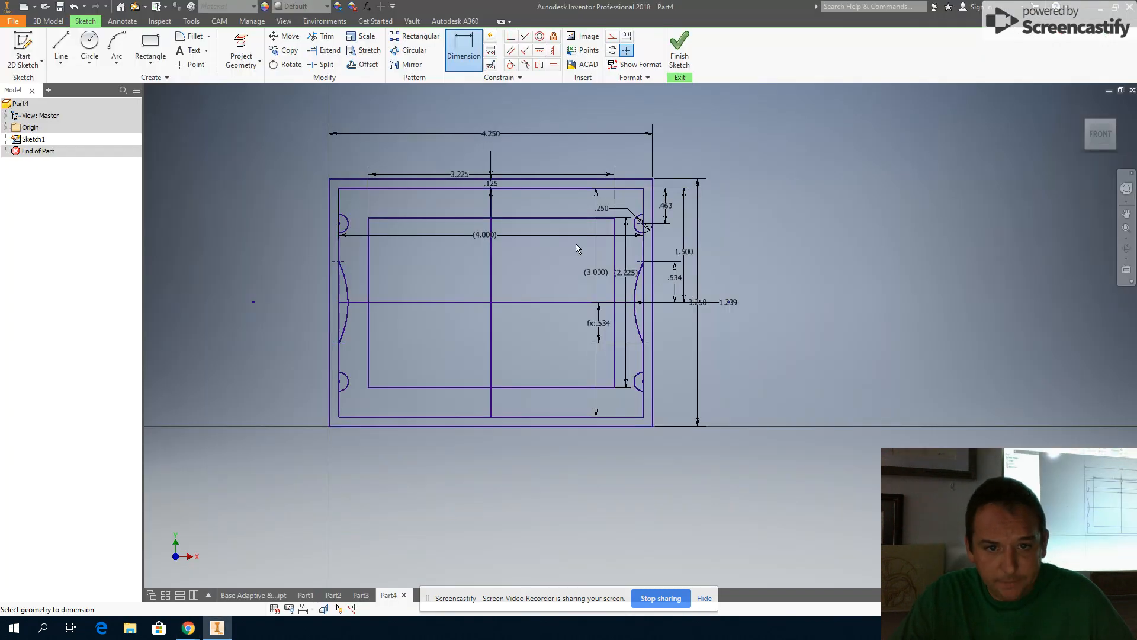
double_click(456, 174)
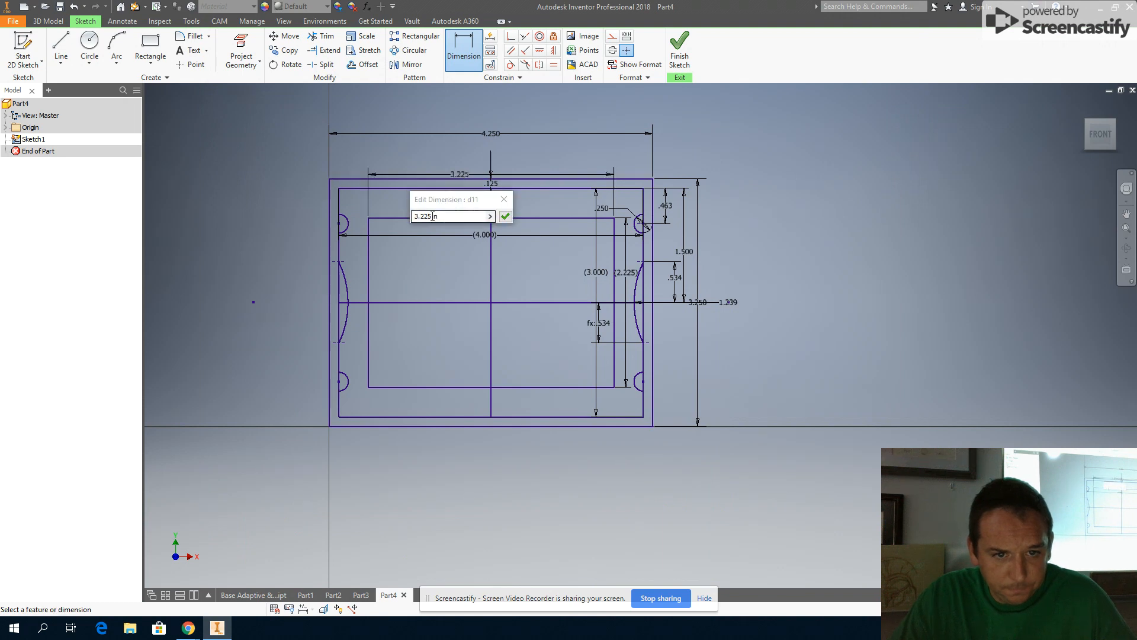
text(3)
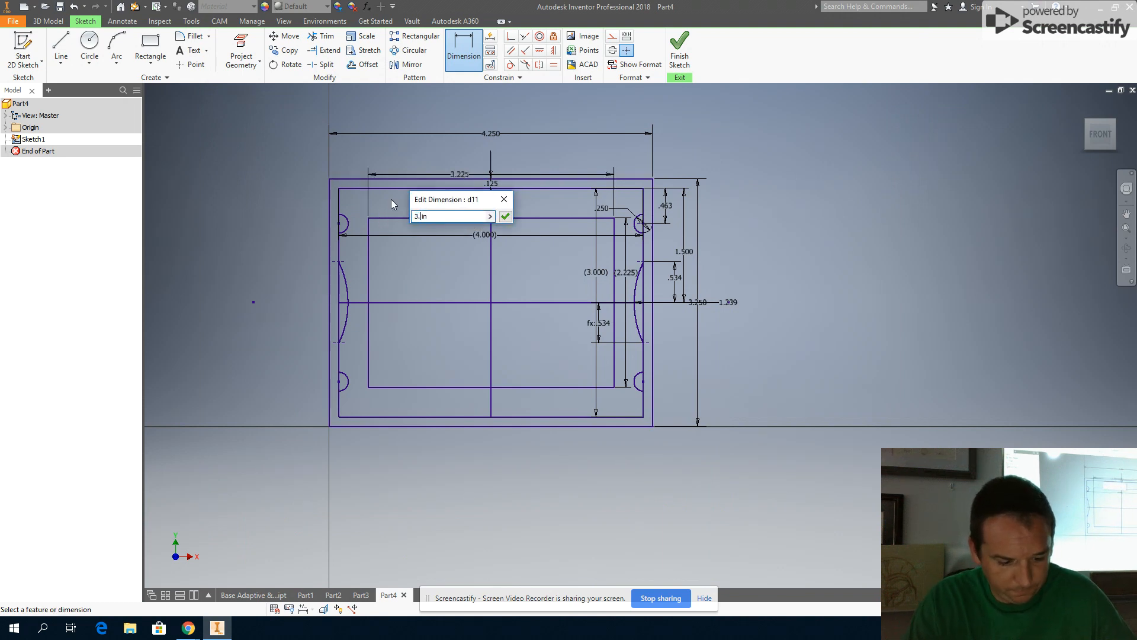
text(.475)
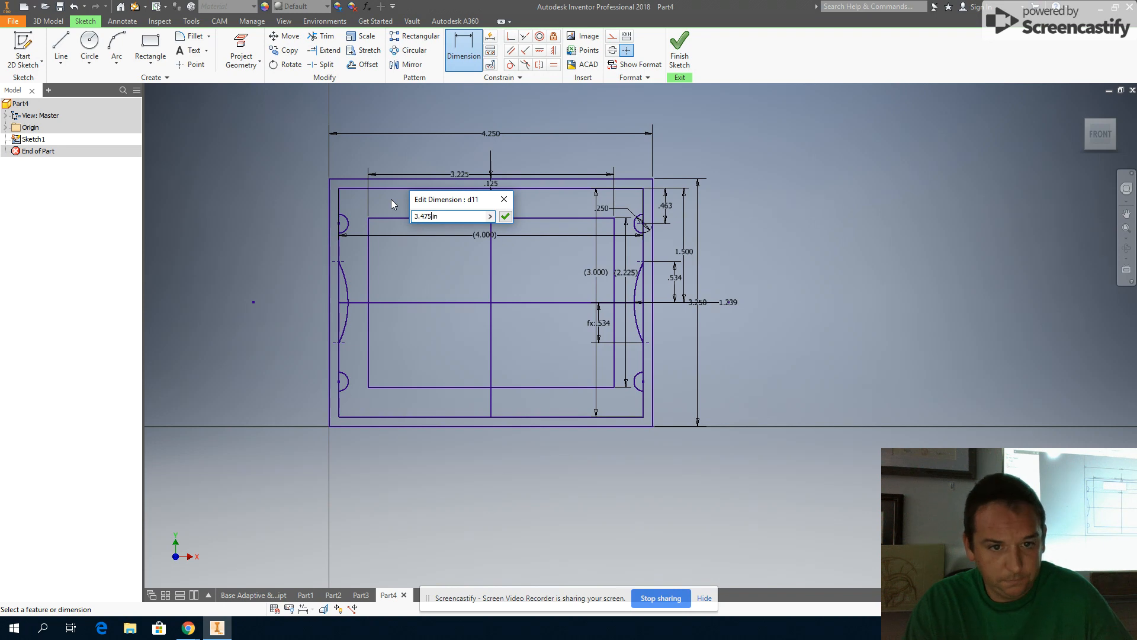
key(Return)
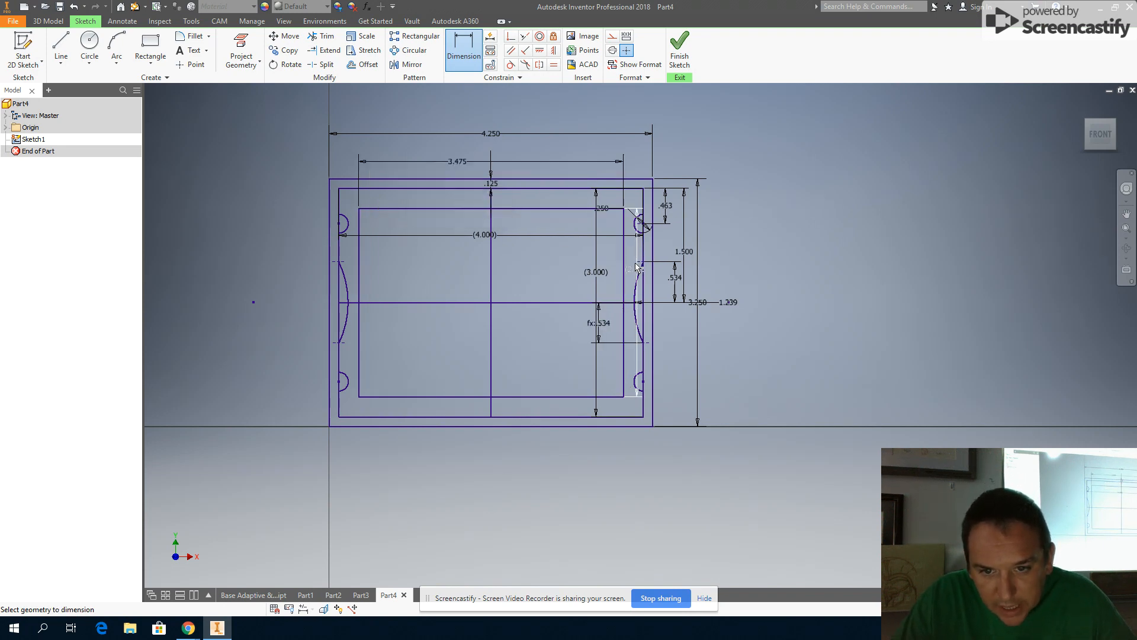
Step: Compare the rectangle's height with the reference drawing and offset the 3.475 in wide rectangle inward by 0.125 in
key(alt+Tab)
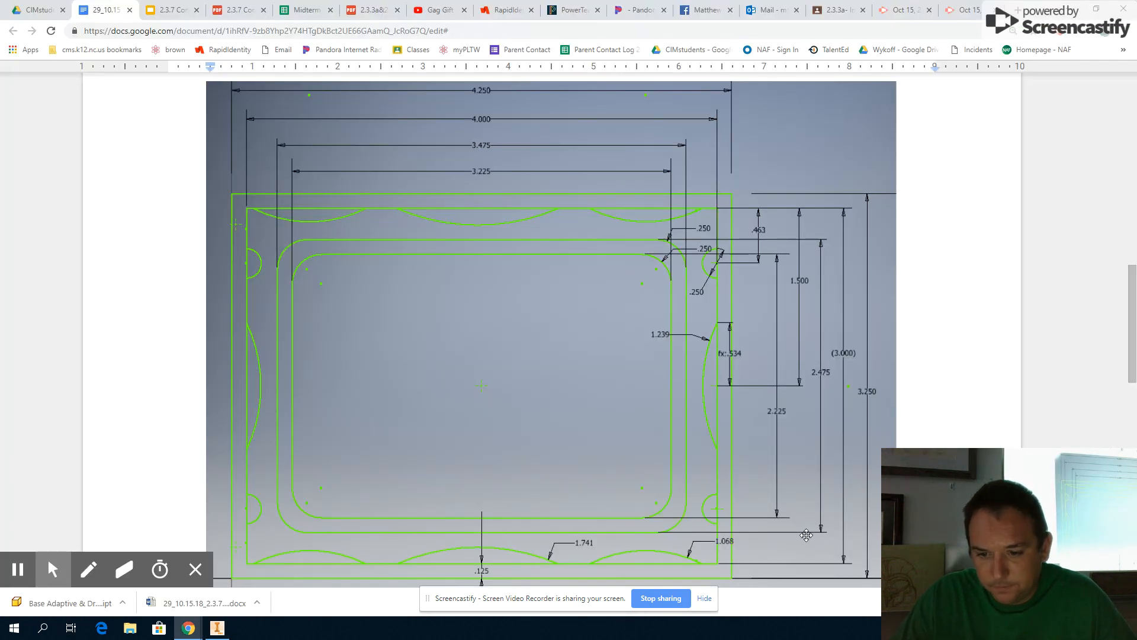
key(alt+Tab)
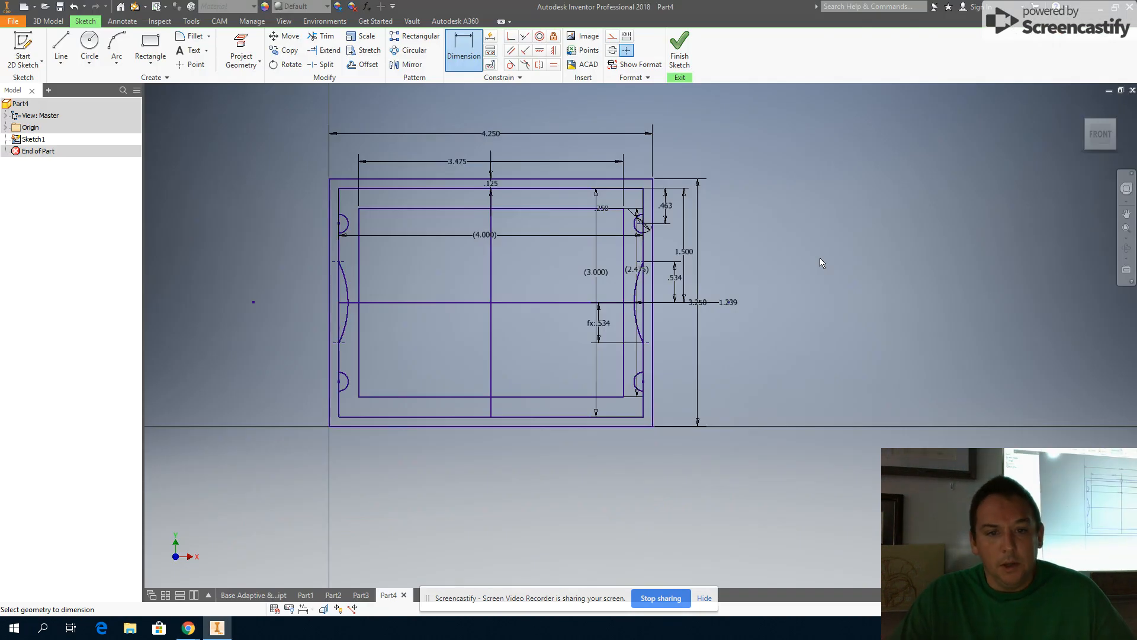
key(alt+Tab)
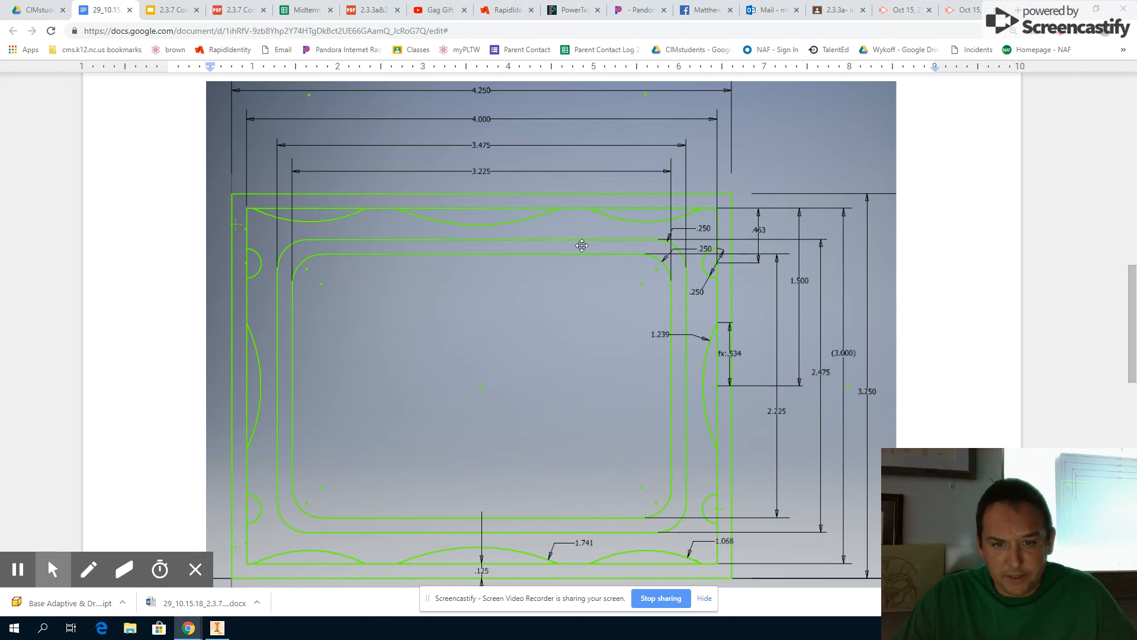
key(alt+Tab)
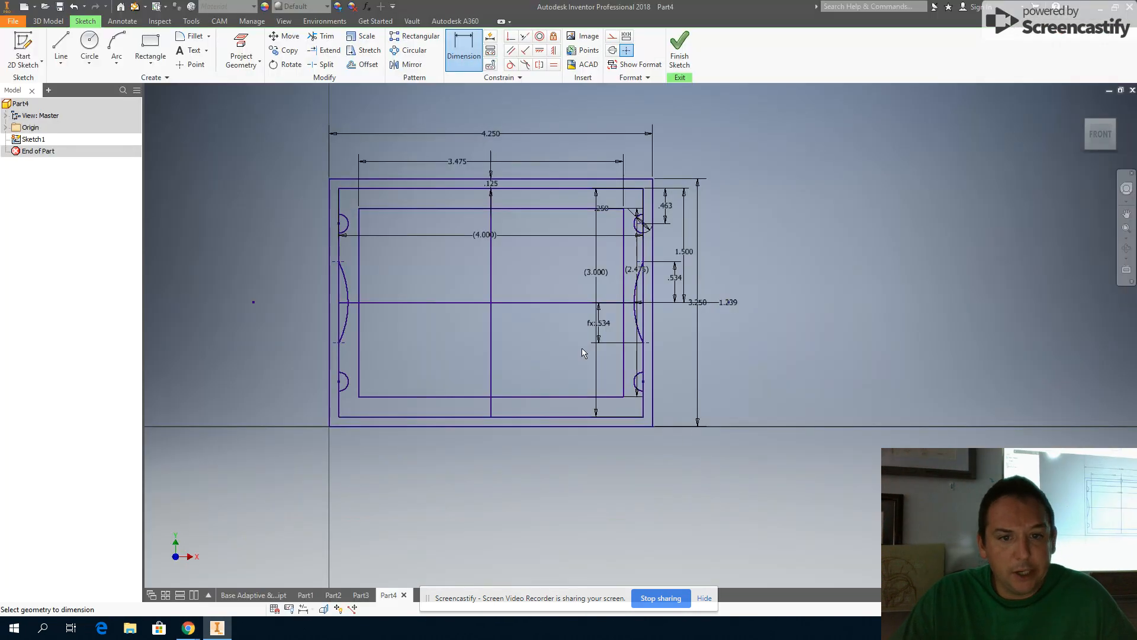
click(363, 64)
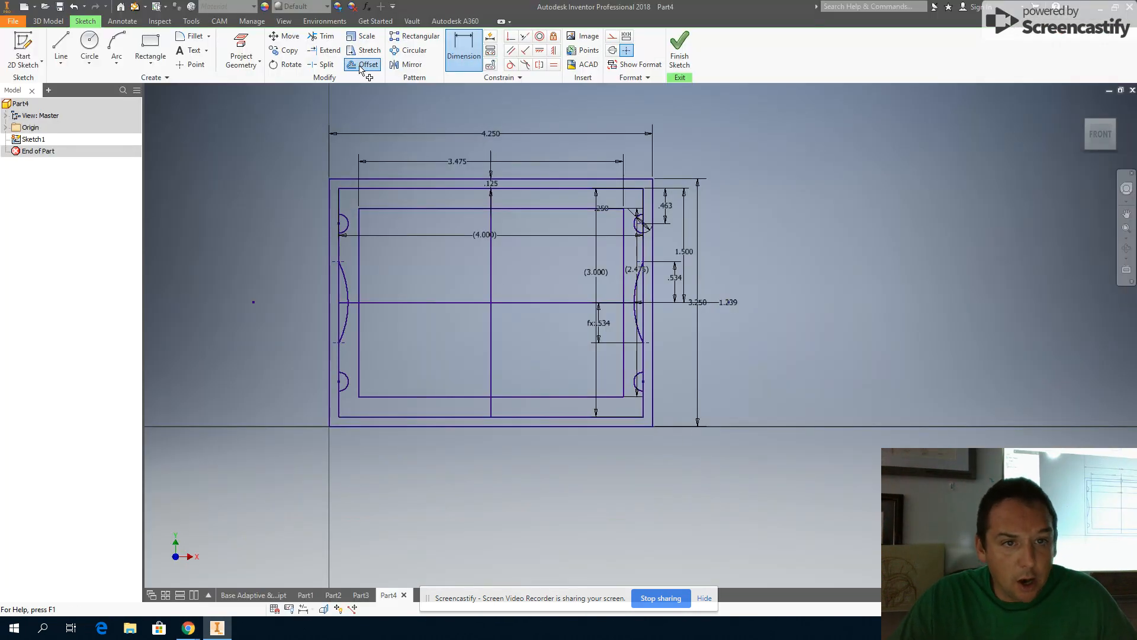
click(413, 209)
text(.125)
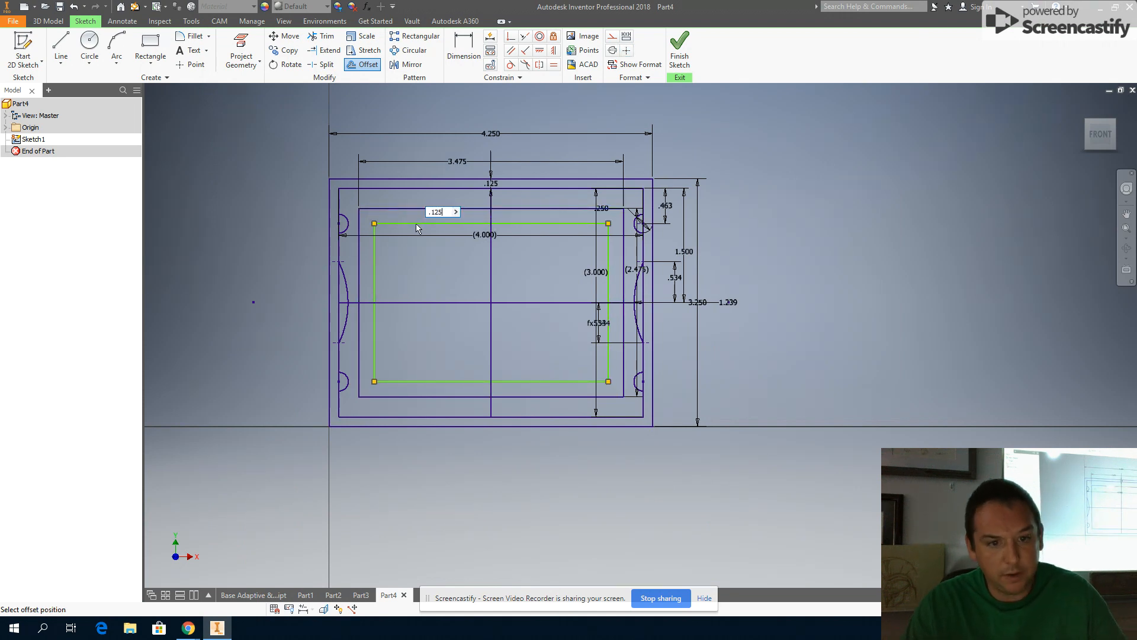
key(Return)
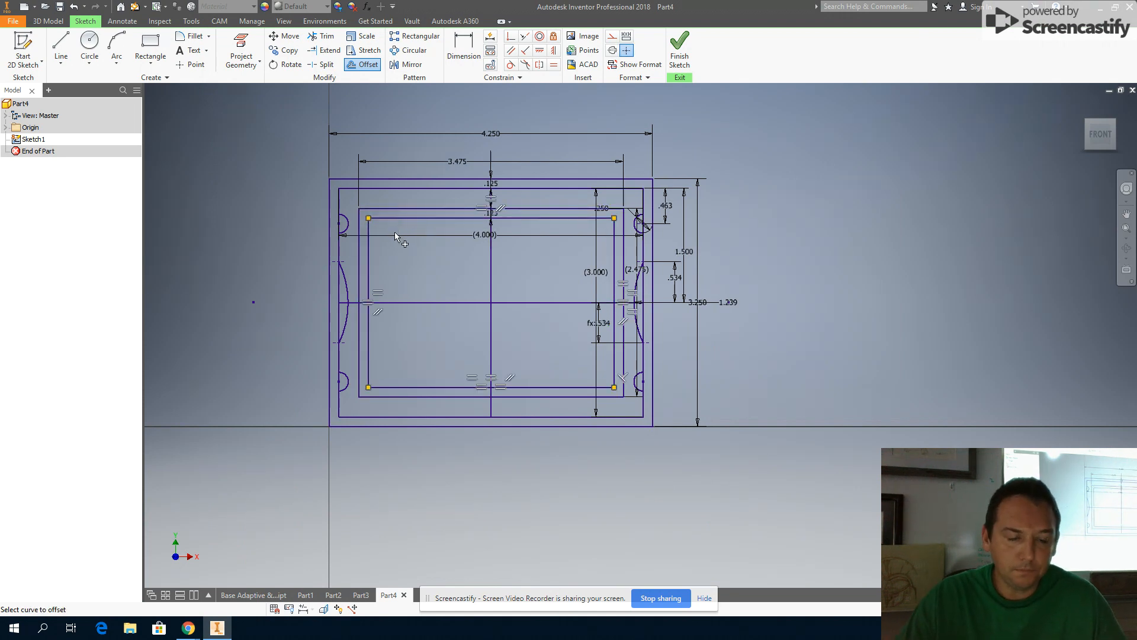
key(Escape)
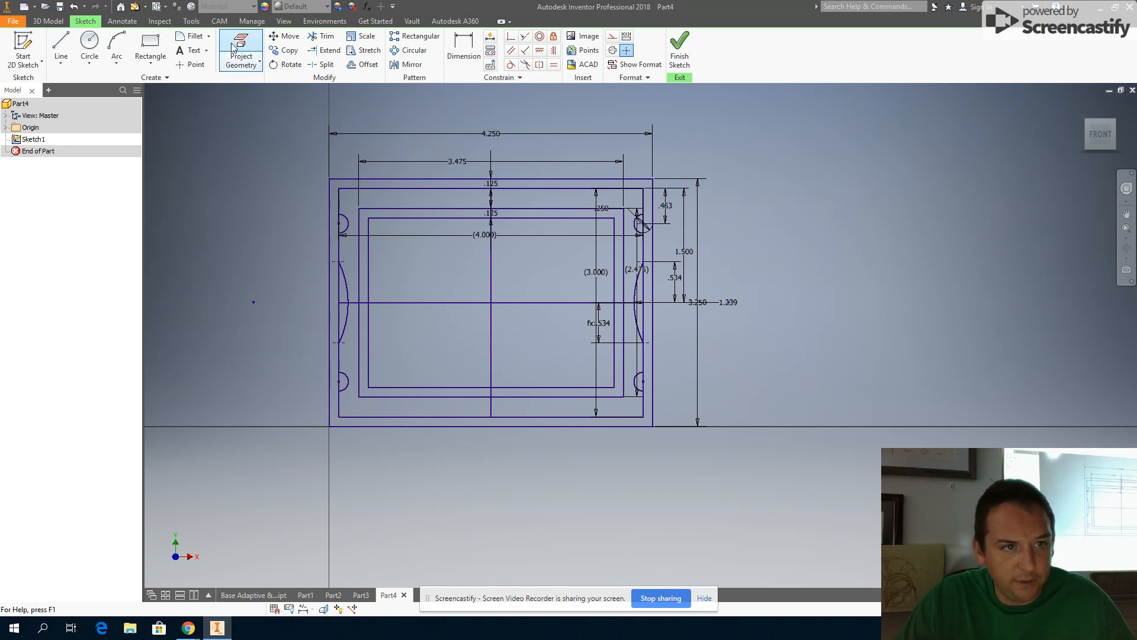
Step: Start a 2D Fillet in the sketch
click(197, 38)
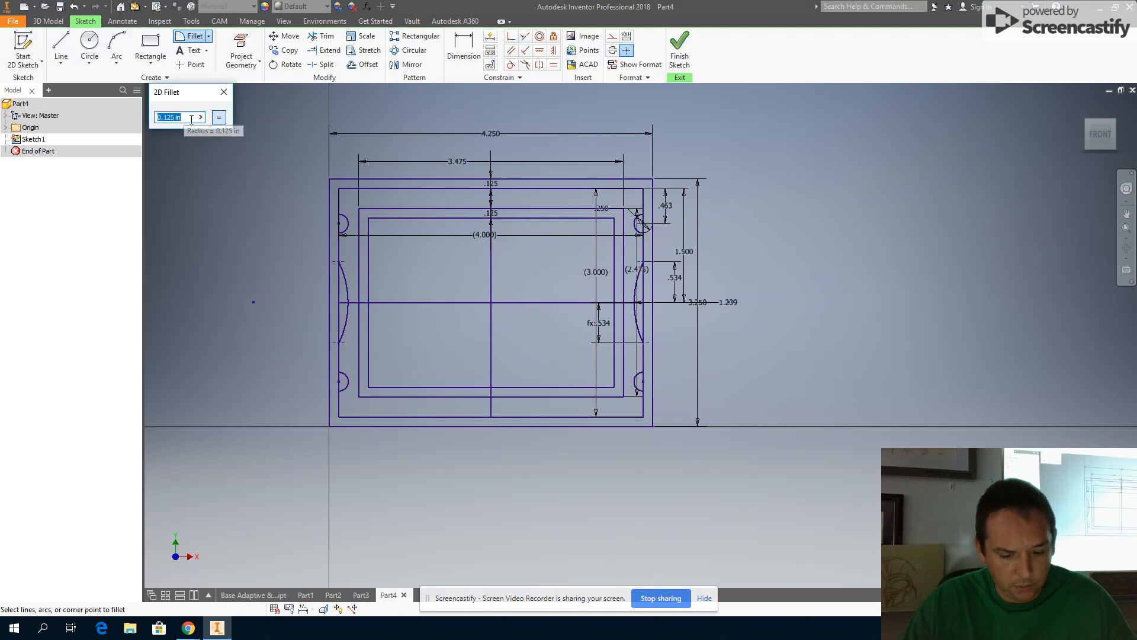